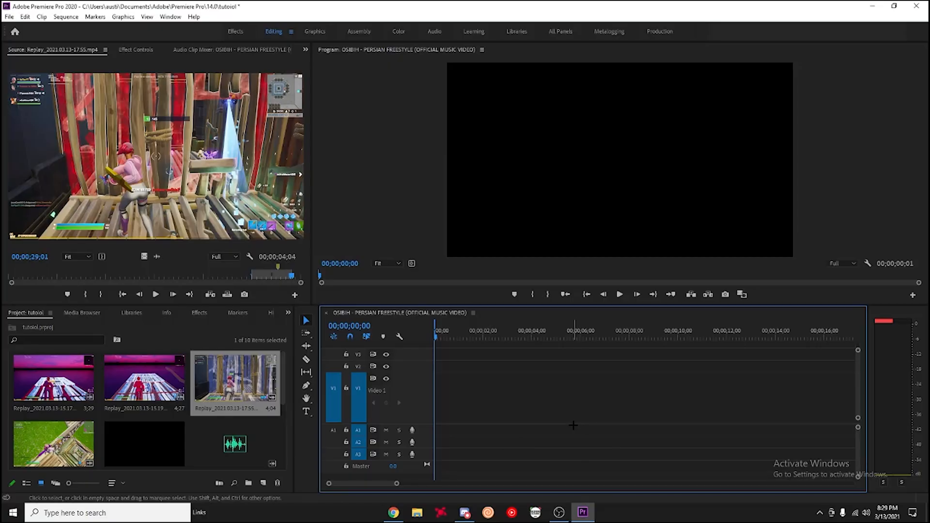
Step: Set the label color of the OSIBIH - PERSIAN FREESTYLE audio file in the project to Rose
mouse_move(577, 507)
scroll(207, 407, "down", 3)
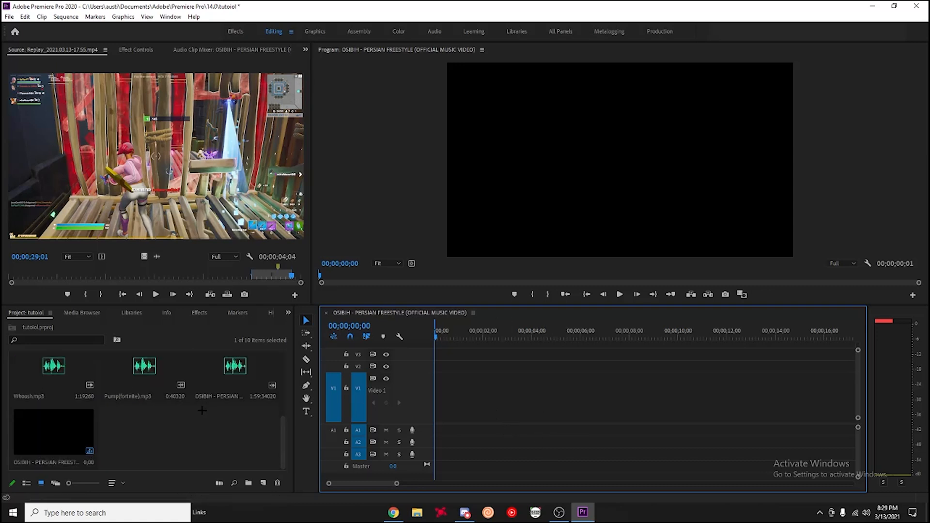
scroll(202, 410, "up", 2)
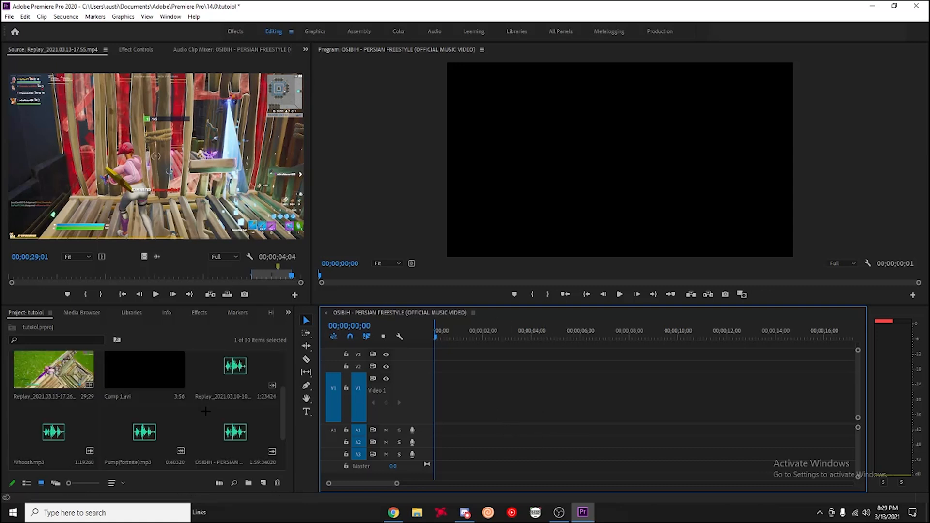
right_click(211, 437)
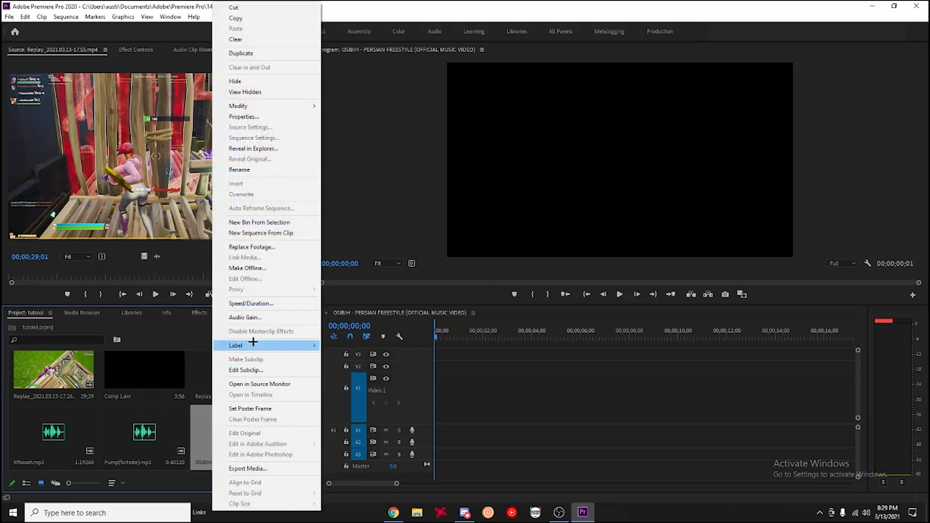
mouse_move(253, 349)
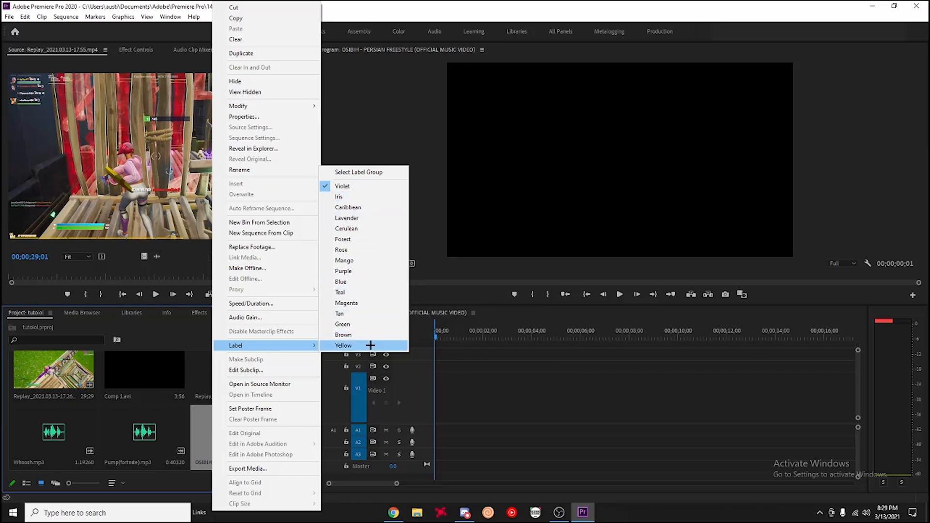
left_click(363, 245)
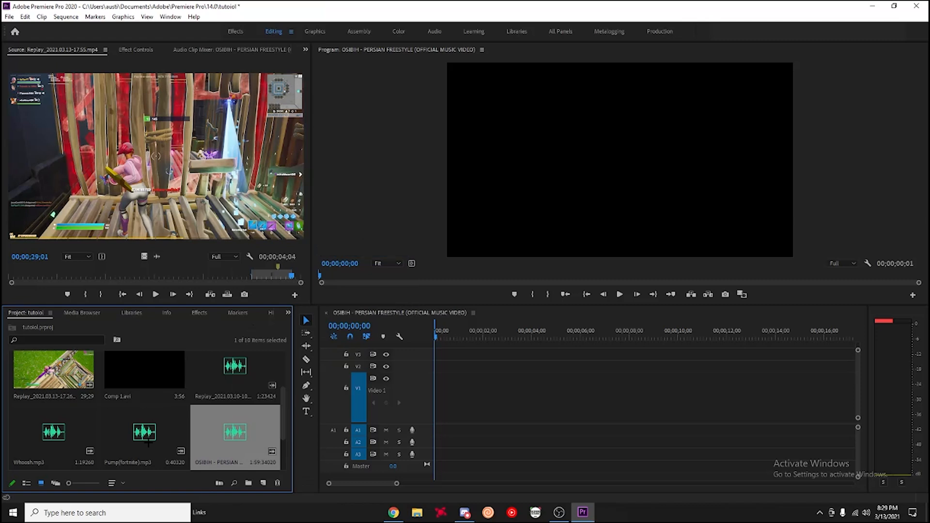
Step: Place the OSIBIH - PERSIAN FREESTYLE song at the start of track A1 and cut it at about 12 seconds, where the waveform gets quieter
left_click_drag(249, 444, 436, 430)
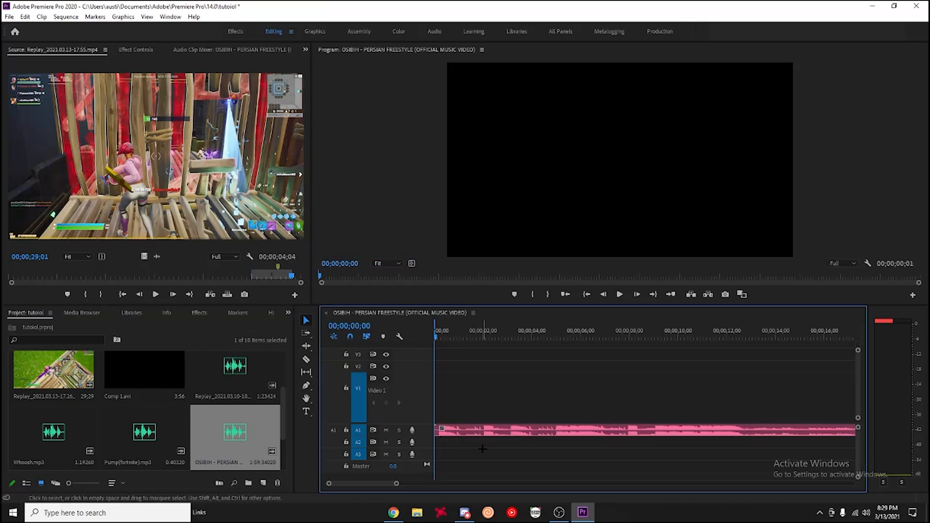
scroll(788, 431, "right", 3)
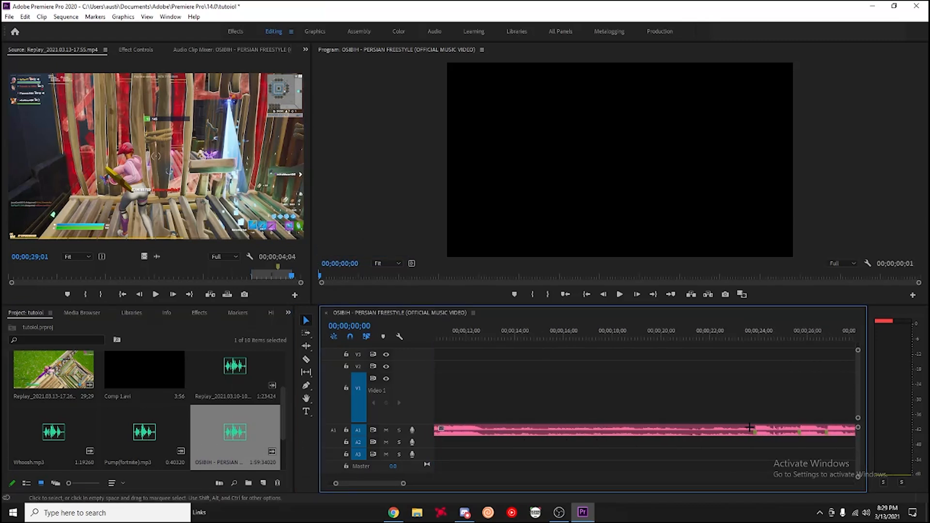
scroll(531, 439, "left", 2)
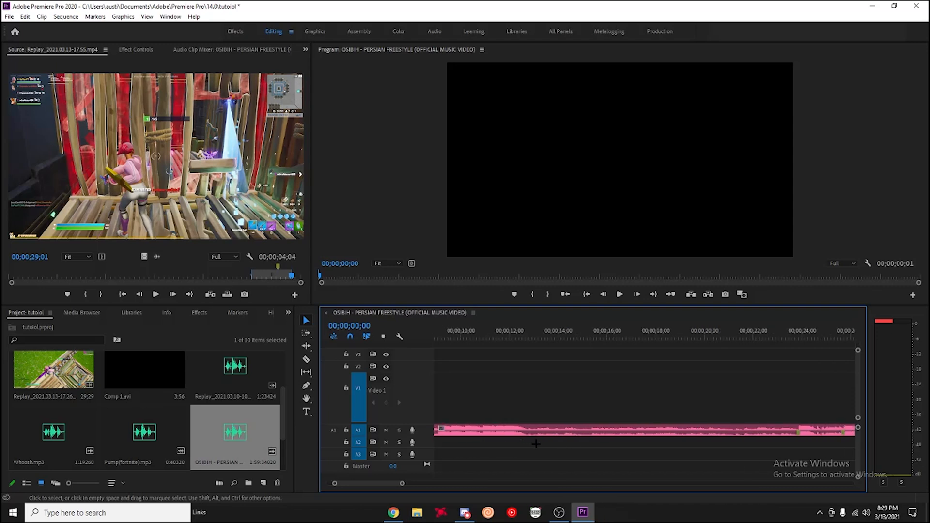
key("c")
left_click(521, 432)
Step: Delete the song segment before the cut and move the remaining music to the start of the sequence
key("v")
left_click(514, 431)
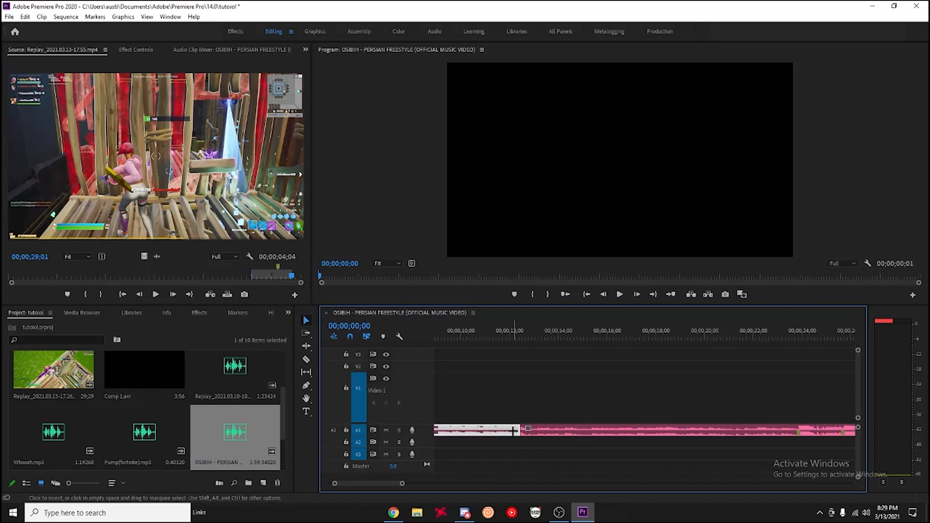
key("Delete")
scroll(514, 431, "left", 4)
left_click_drag(745, 429, 416, 429)
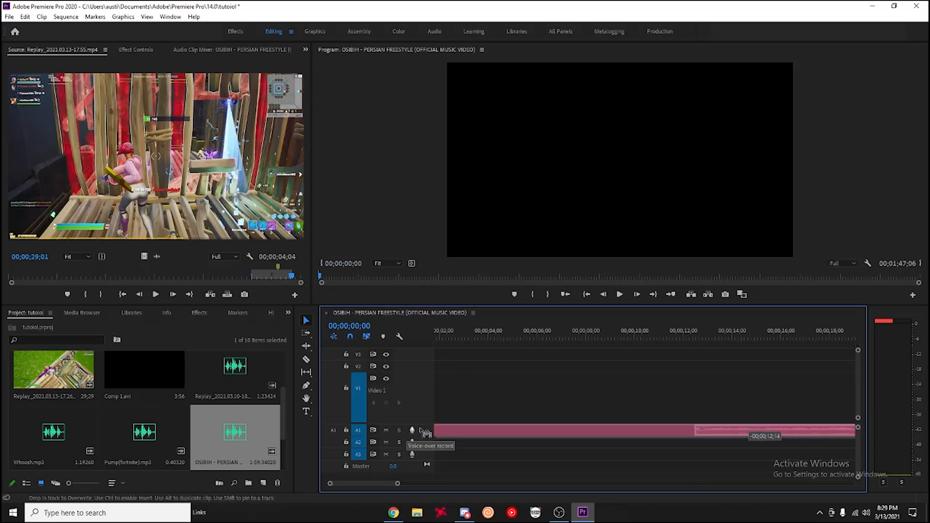
left_click(511, 447)
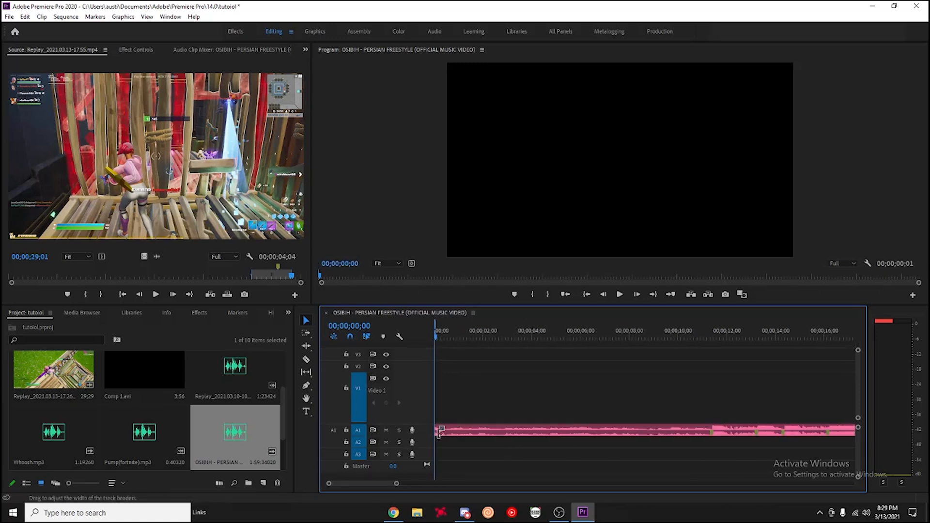
Step: Place Replay_2021.03.13-15.17.mp4 at the start of track V1 and enlarge the video track area slightly
scroll(156, 377, "up", 2)
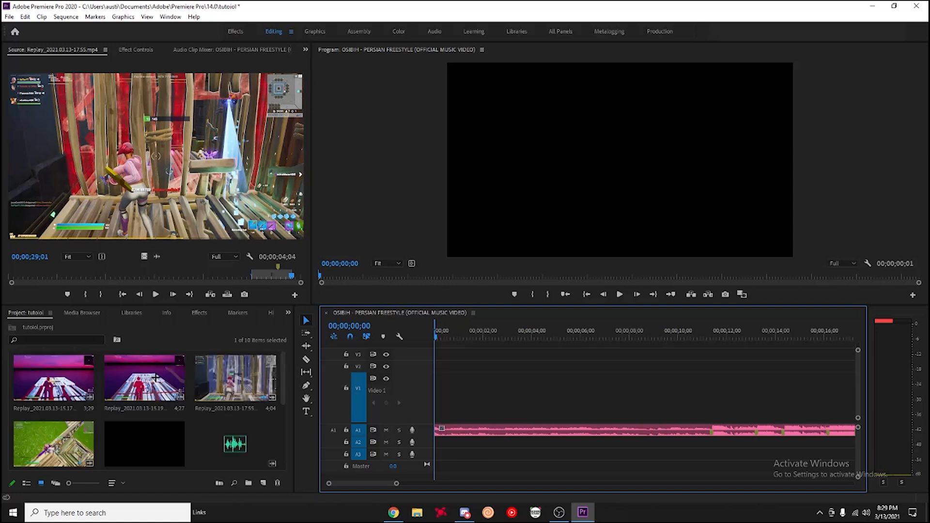
left_click_drag(36, 373, 439, 420)
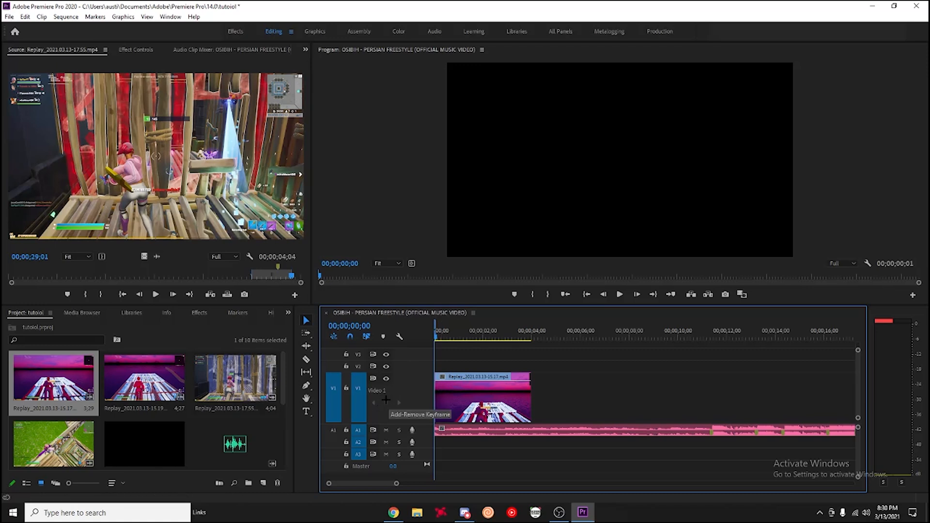
mouse_move(409, 431)
left_mouse_down()
mouse_move(416, 440)
mouse_move(424, 429)
left_mouse_up()
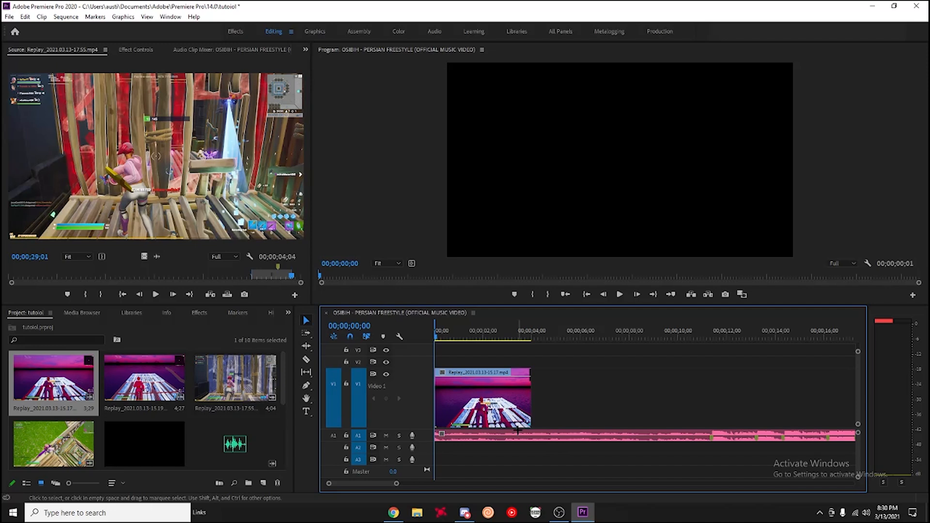
Step: Move the song from track A1 down to track A3, keeping it at the sequence start
left_click_drag(514, 433, 515, 460)
scroll(230, 424, "down", 3)
scroll(169, 371, "up", 3)
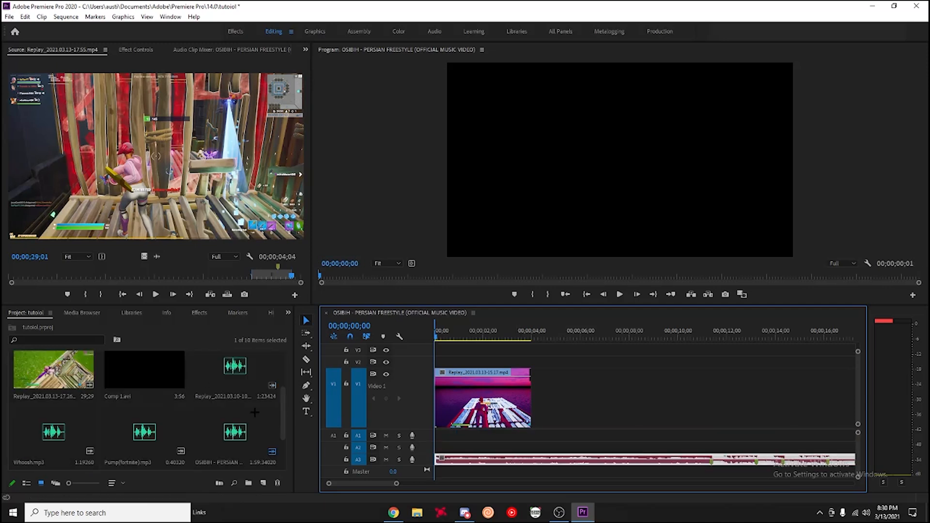
left_click(478, 476)
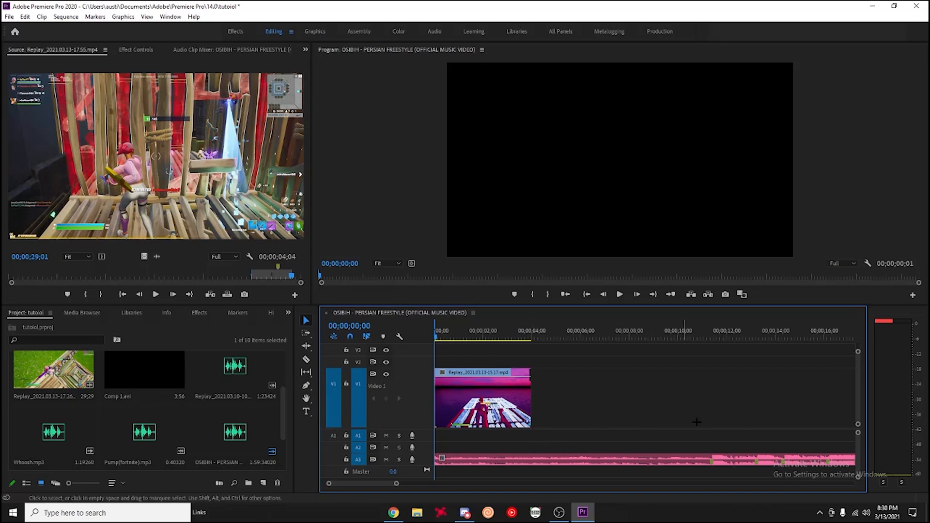
Step: Append the Replay 15.19 and Replay 17.55 video clips back to back after the first clip on V1
left_click_drag(13, 411, 13, 411)
left_click_drag(145, 378, 531, 386)
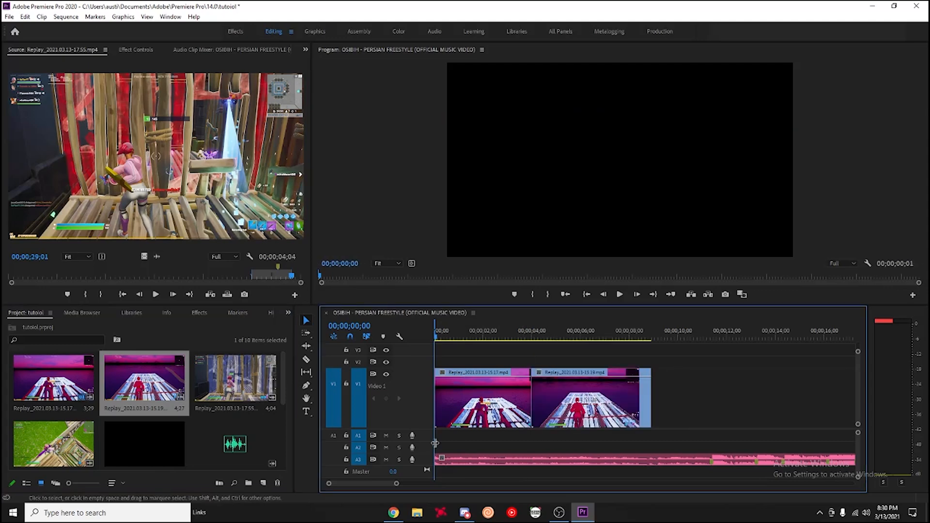
left_click_drag(239, 388, 651, 398)
Step: Move the playhead to 00;00;11;20 and trim the end of the third video clip to about 12 seconds
left_click_drag(658, 332, 719, 328)
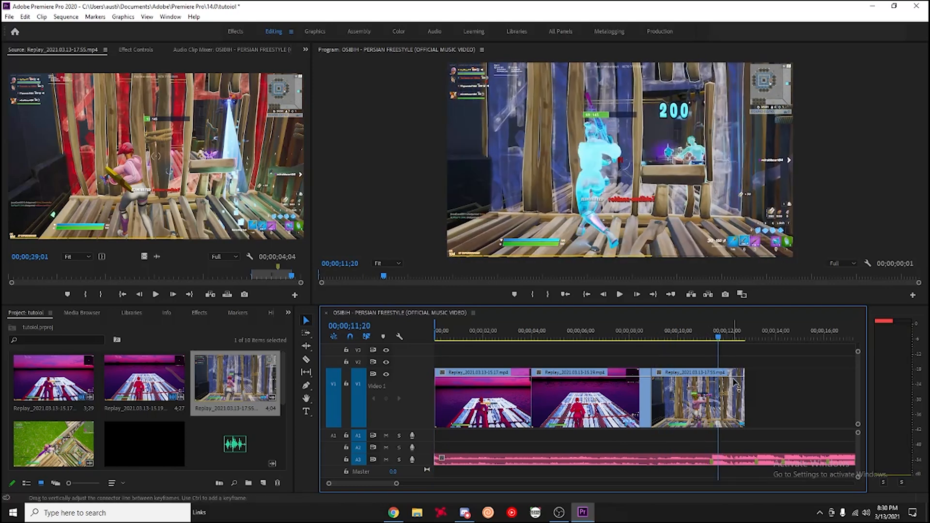
left_click_drag(742, 386, 733, 387)
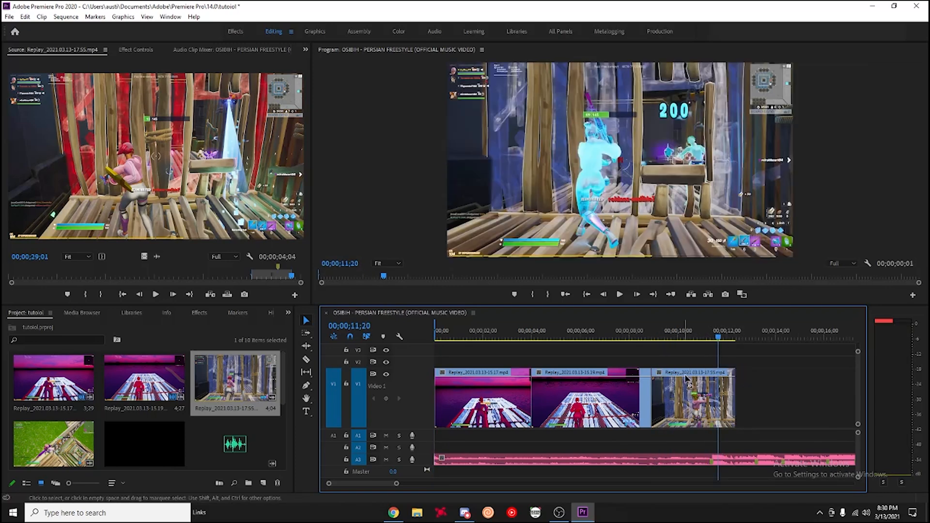
left_click_drag(736, 391, 732, 391)
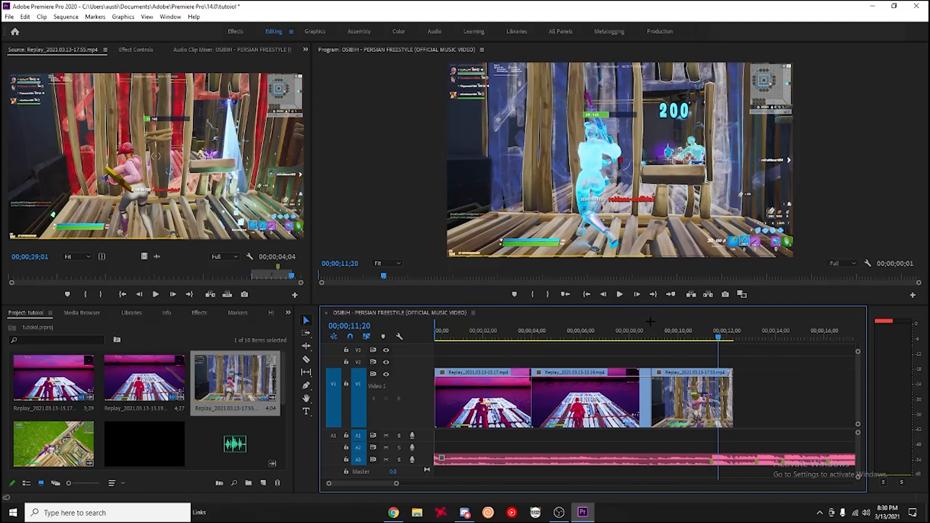
Step: Place Comp 1.avi at the start of V2 and the Replay_2021.03.10-10.18 audio on A1 at about 0.7 seconds
key("Home")
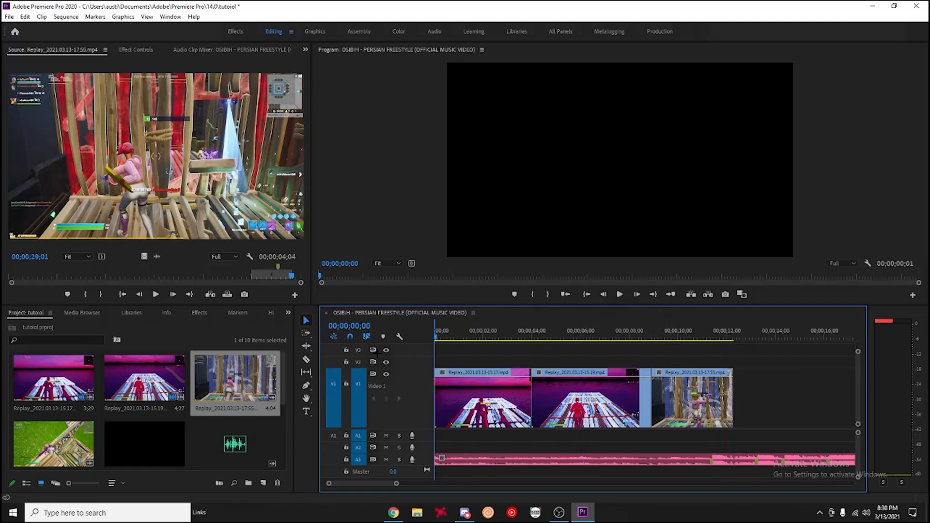
left_click_drag(144, 441, 439, 362)
left_click_drag(206, 426, 491, 438)
left_click(493, 437)
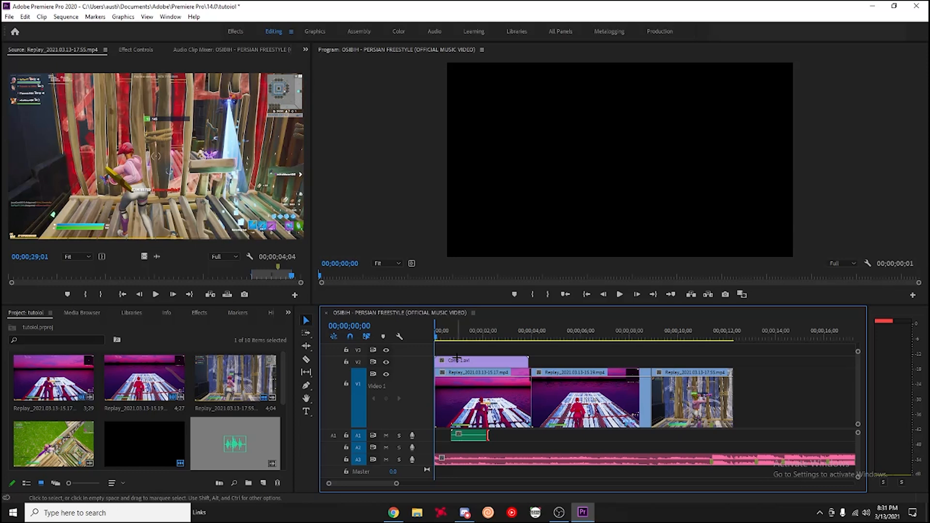
Step: Cut the song on A3 at the start and end of the short audio clip on A1
left_click(458, 460)
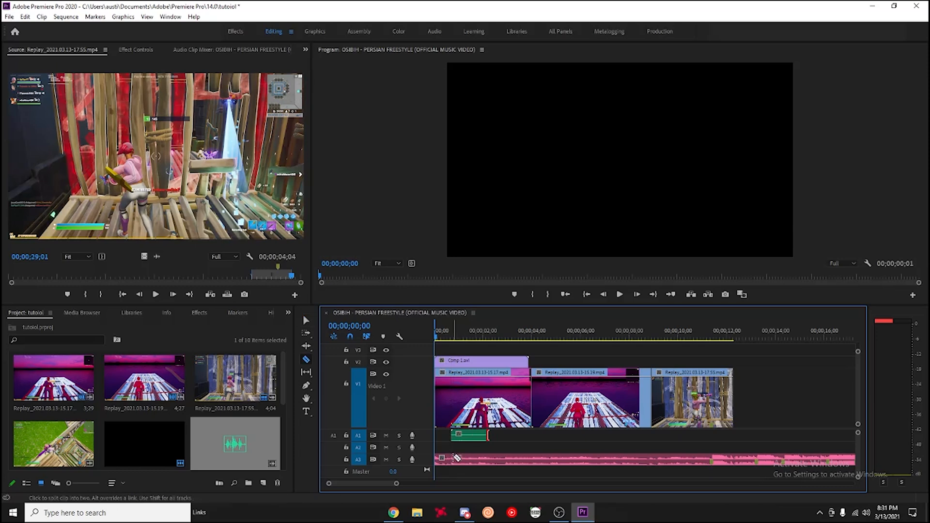
left_click(494, 460)
key("v")
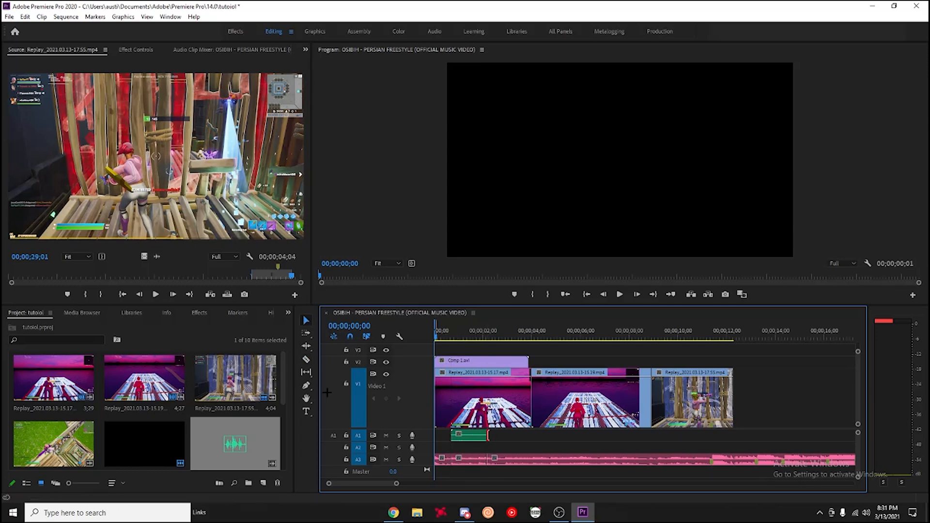
Step: Find the thndr lowpass preset by searching for "lowpass", apply it to the middle song segment on A3, and clear the search
left_click(199, 313)
left_click(63, 325)
type("lowpass")
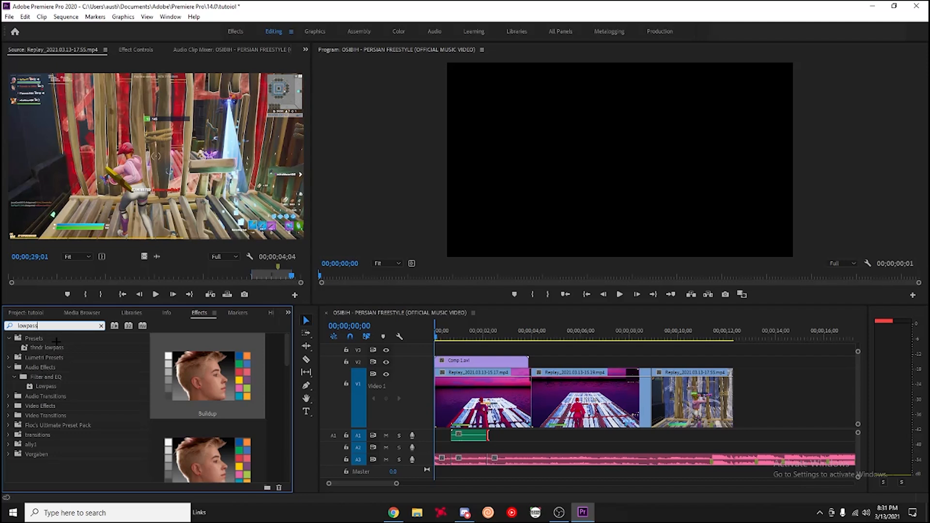
left_click_drag(56, 348, 476, 456)
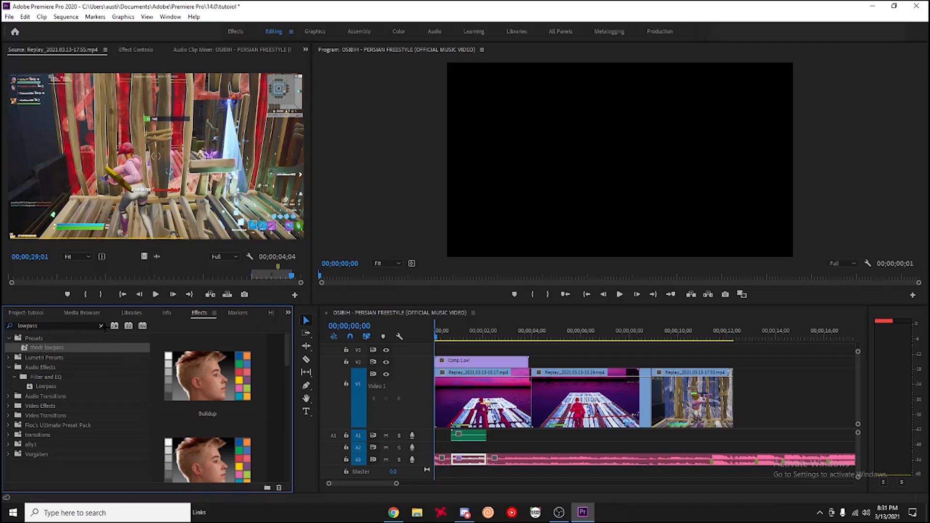
left_click(101, 326)
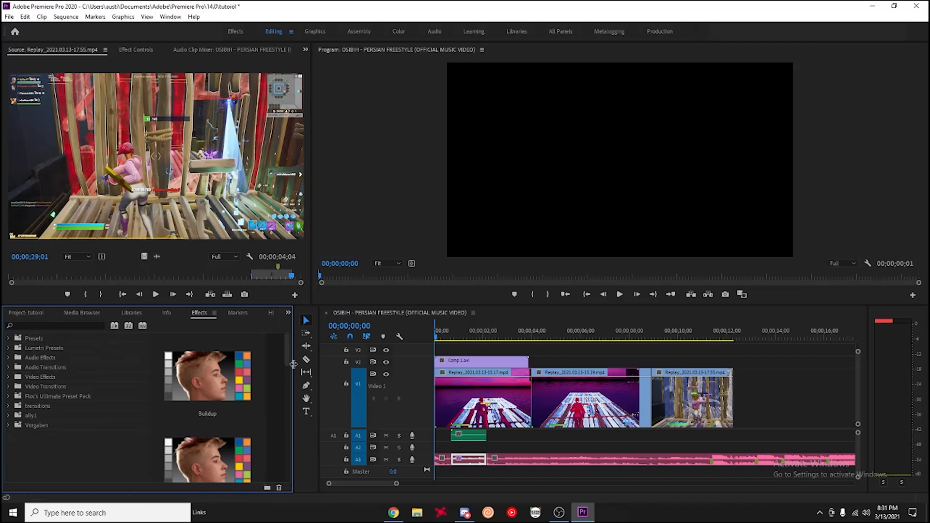
Step: Deselect the song segment and briefly play the sequence opening to check the lowpass section
left_click(512, 455)
left_click(510, 447)
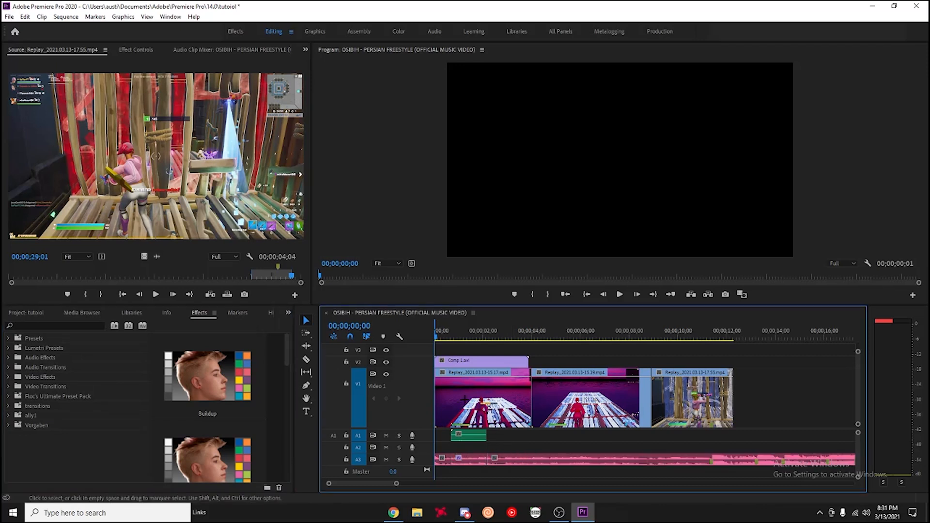
key("space")
key("space")
Step: Set the blend mode of the Comp 1.avi clip on V2 to Screen
double_click(494, 363)
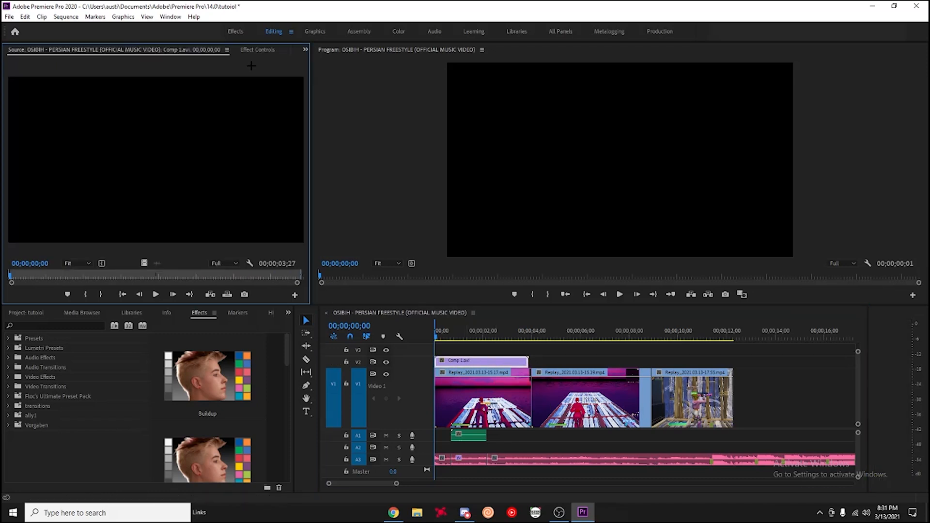
left_click(252, 49)
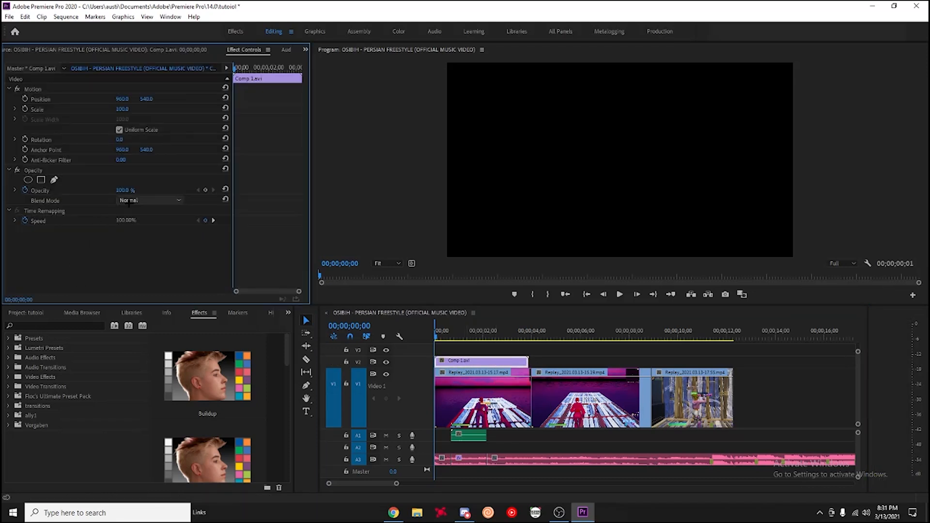
left_click(131, 200)
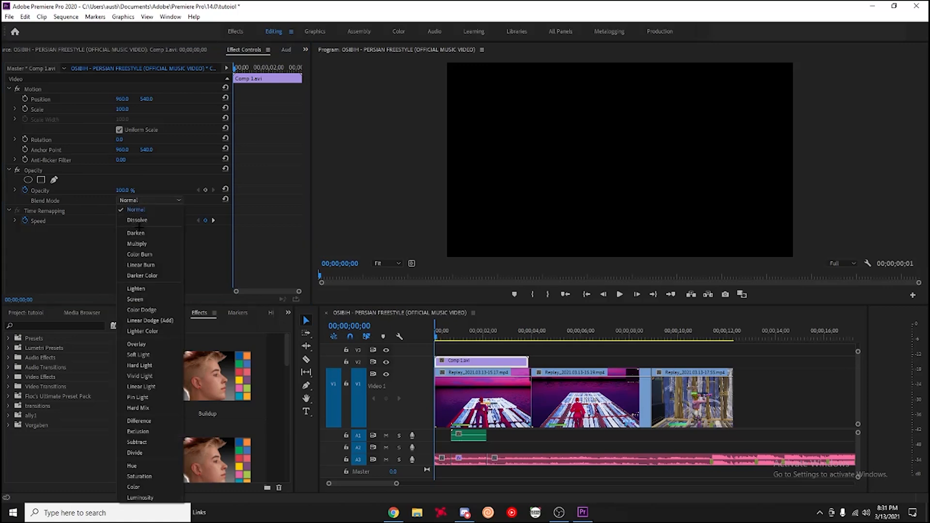
left_click(131, 297)
Step: Play the sequence from the start to check the title overlay over the first video clip
left_click_drag(461, 331, 384, 326)
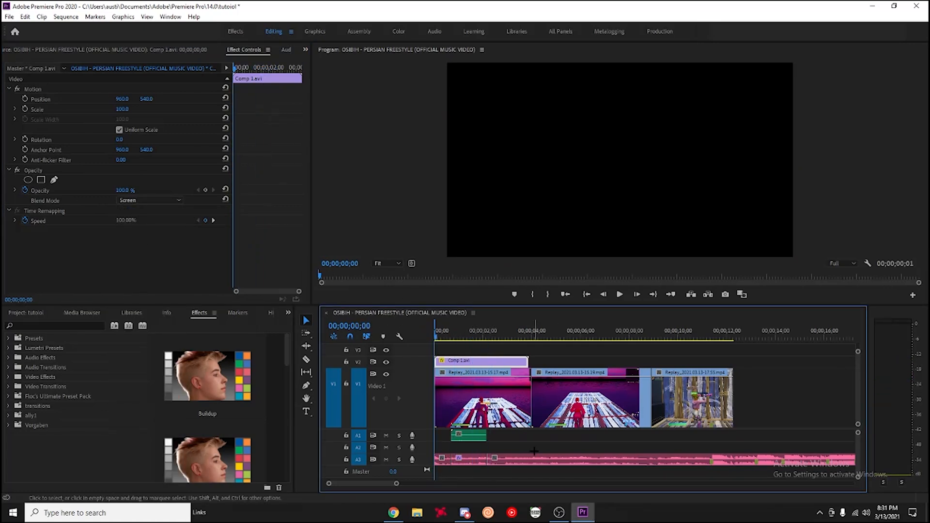
left_click(514, 447)
key("space")
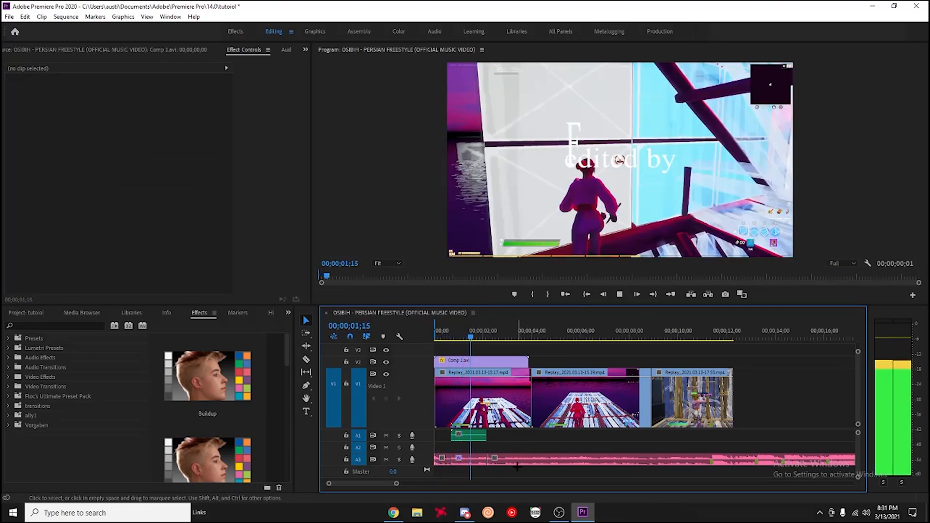
key("space")
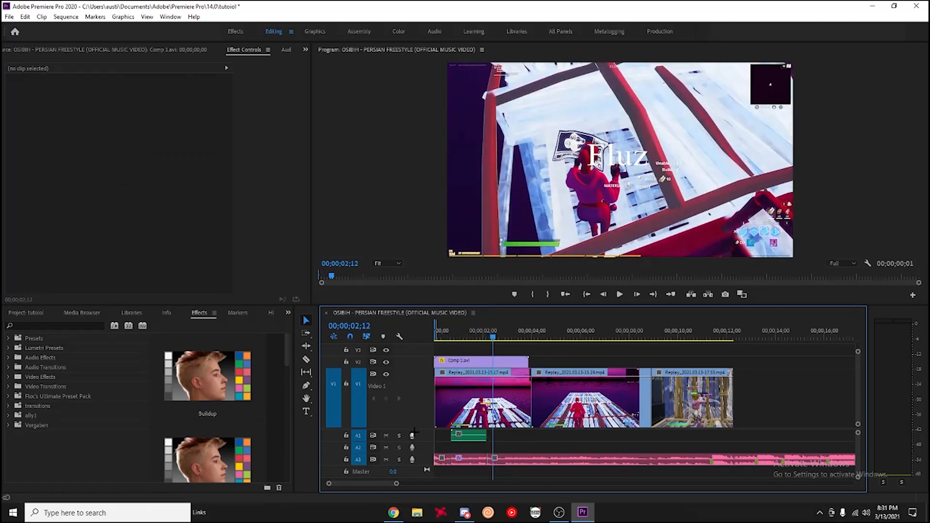
Step: Adjust the audio gain of the short sound clip on A1 by 20 dB
left_click(461, 435)
right_click(461, 435)
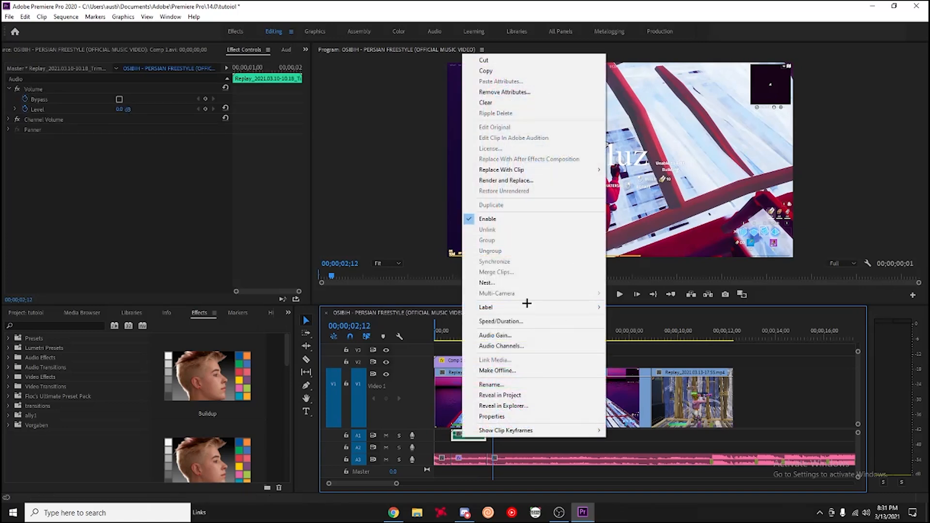
left_click(495, 335)
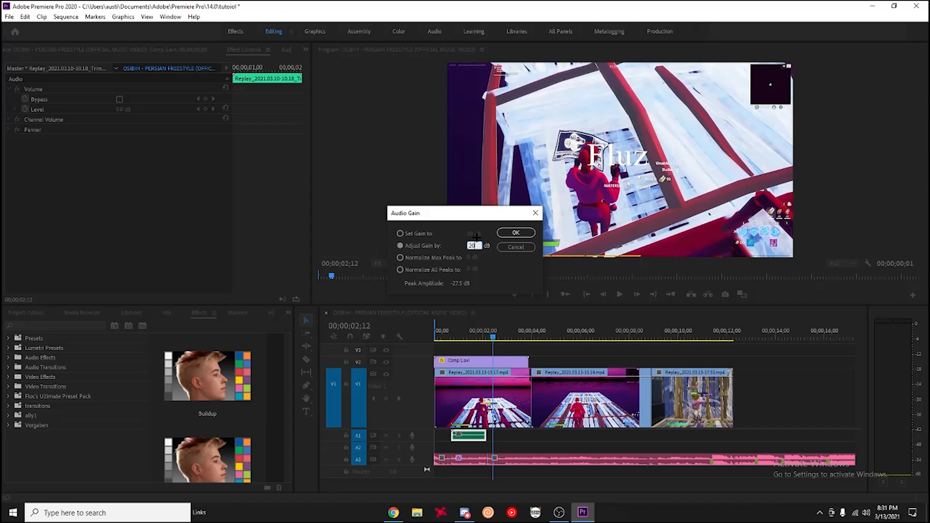
type("20")
key("Return")
Step: Play the sequence from the start to check the louder A1 sound under the title, and deselect the audio clip
left_click_drag(456, 335, 420, 335)
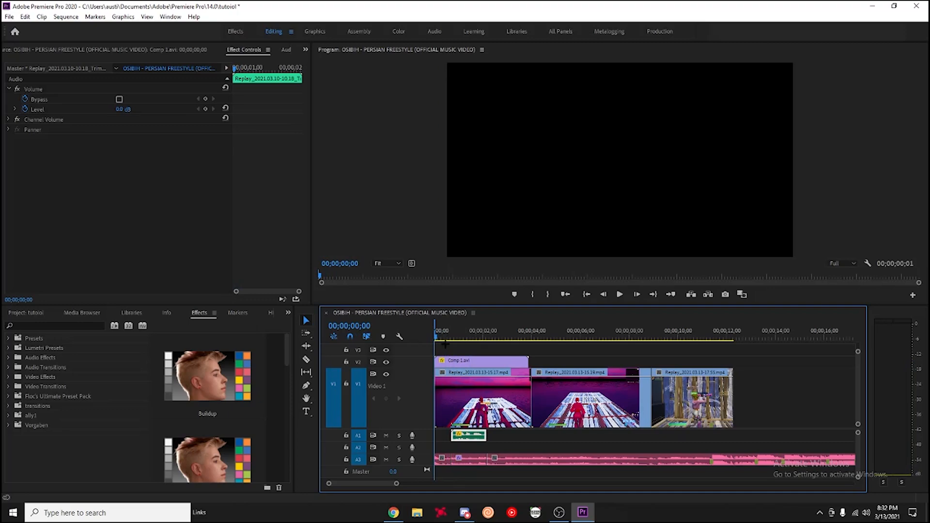
key("space")
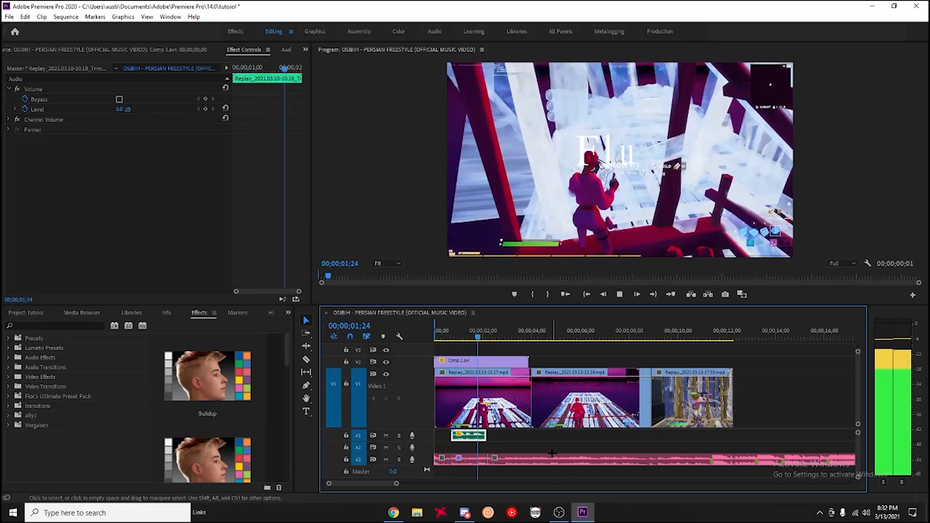
left_click(541, 441)
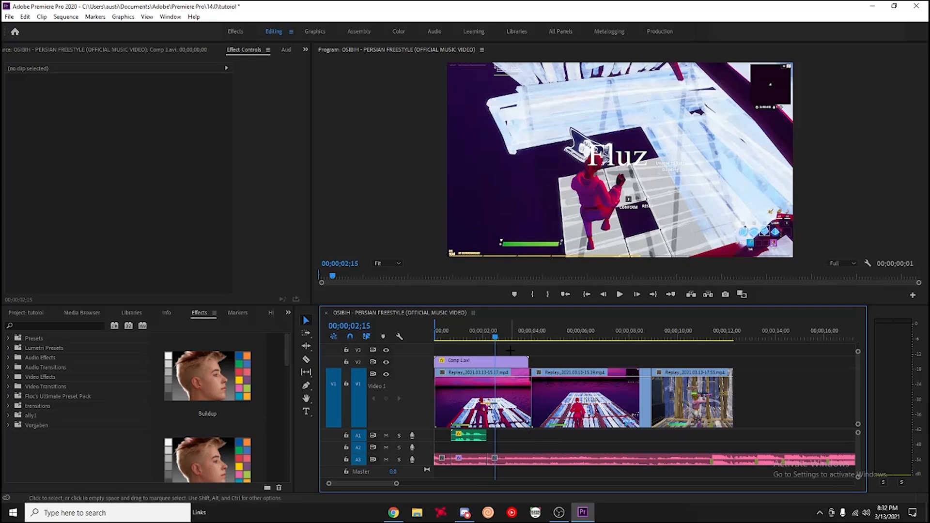
left_click(504, 336)
left_click_drag(521, 331, 497, 334)
left_click(490, 364)
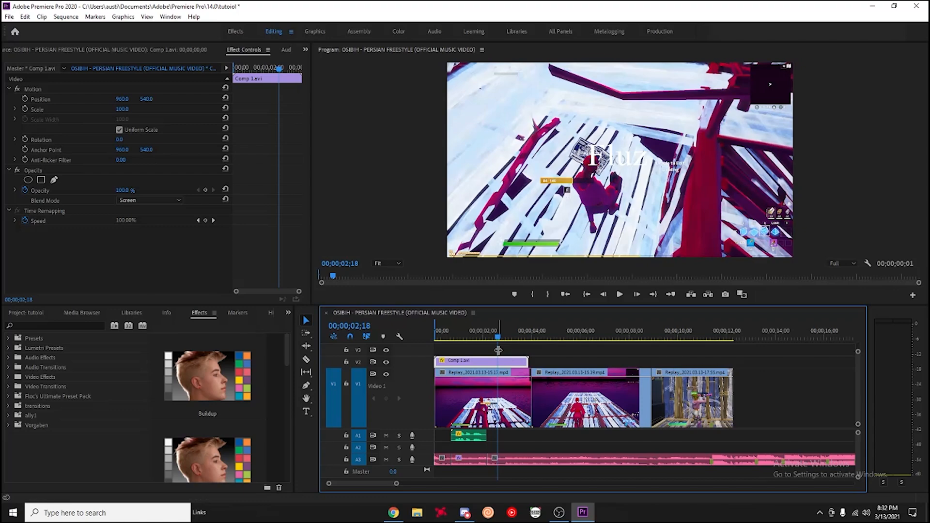
Step: Show the Time Remapping speed keyframes on the third video clip, Replay_2021.03.13-17.55.mp4
left_click_drag(497, 335, 705, 331)
right_click(712, 380)
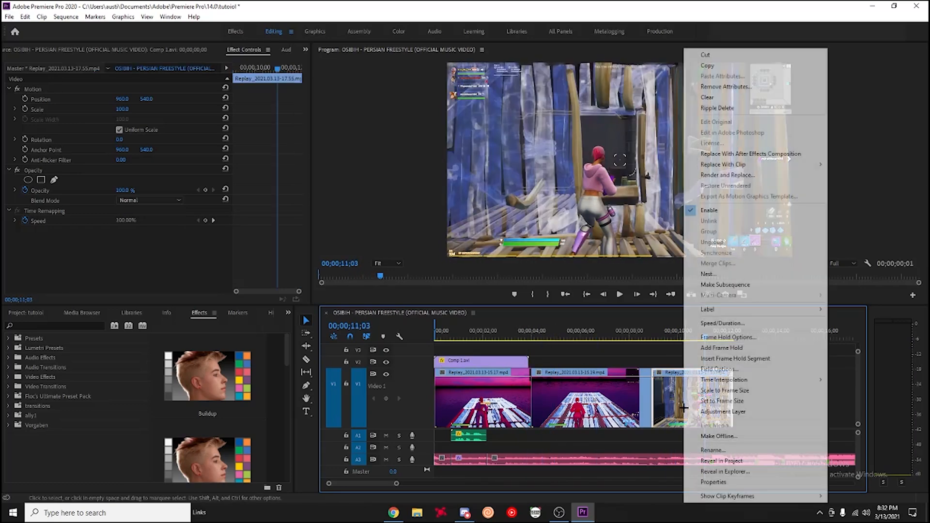
mouse_move(702, 495)
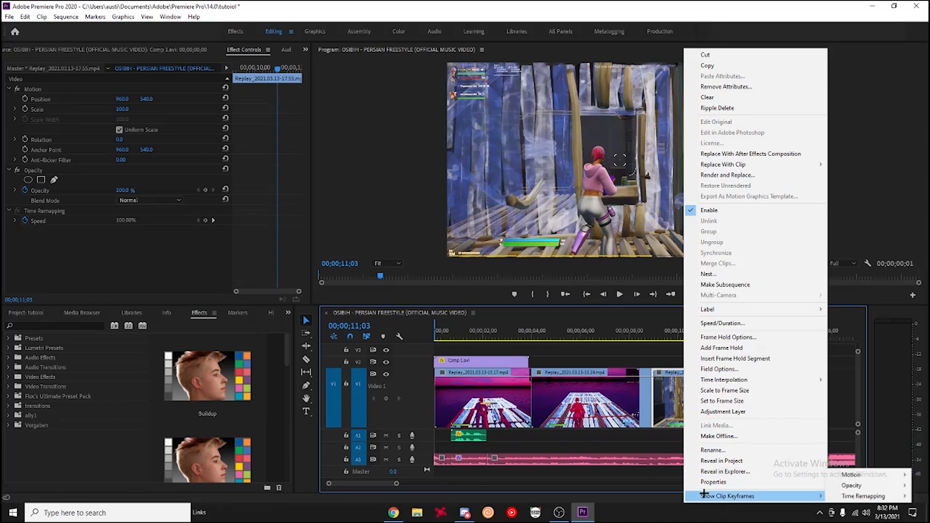
mouse_move(845, 496)
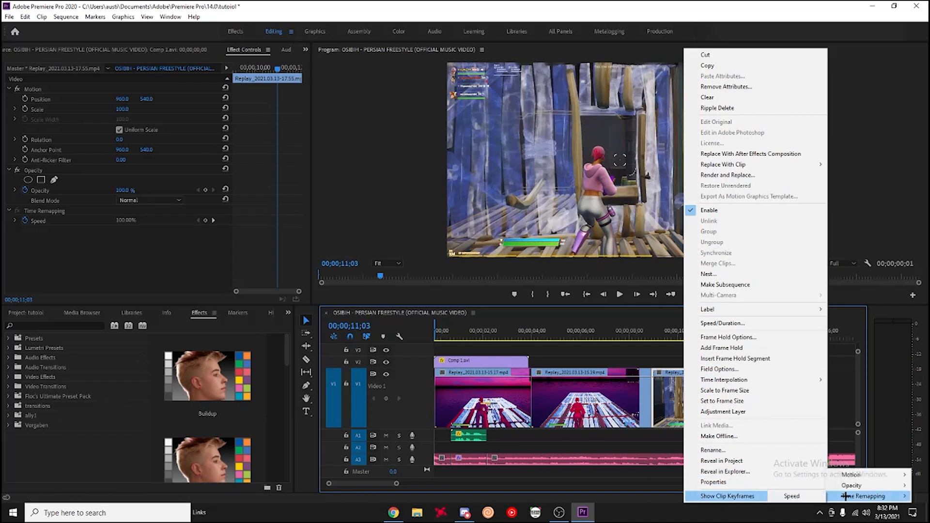
left_click(804, 495)
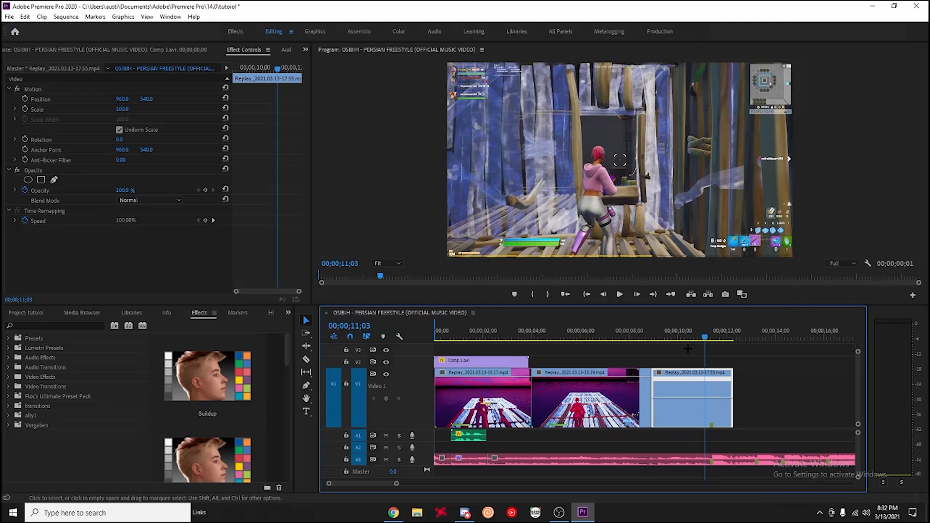
Step: Add a speed keyframe to the third clip at its marker, at 00;00;11;11
left_click_drag(396, 482, 380, 482)
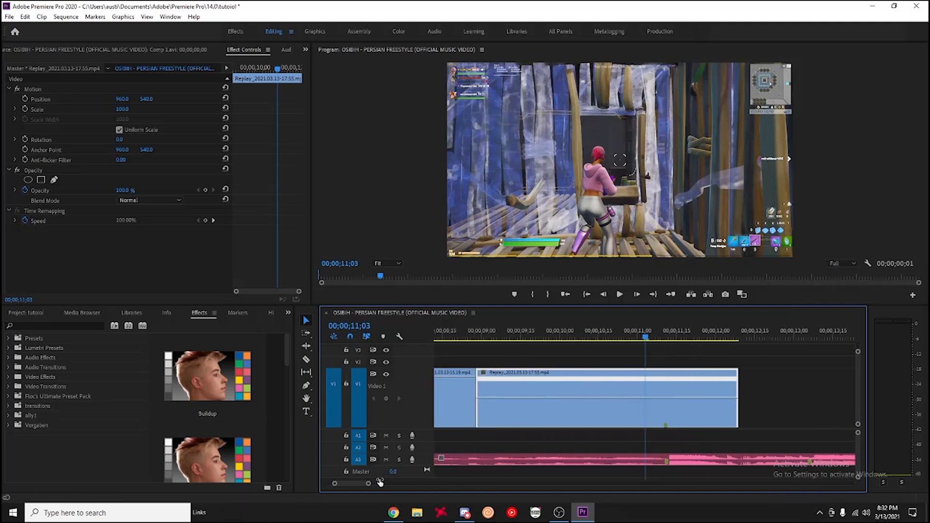
left_click_drag(649, 335, 666, 337)
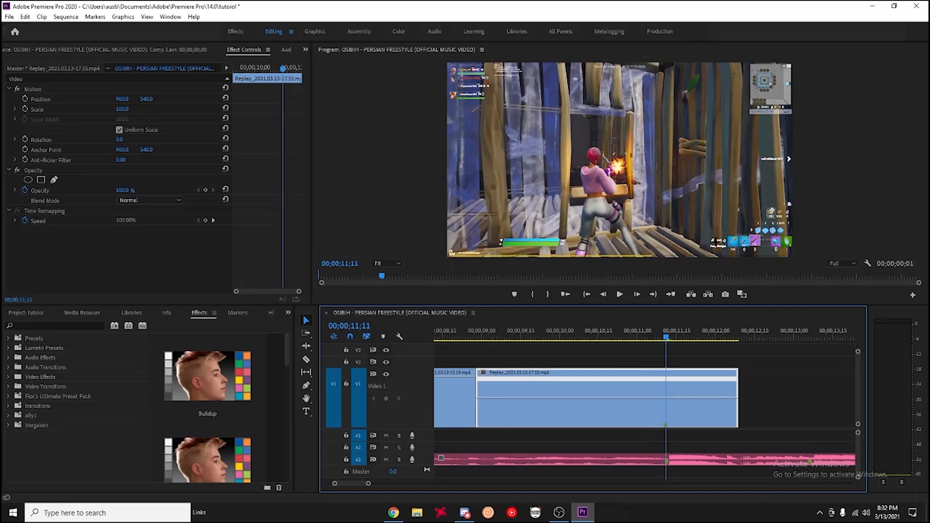
key("Left")
key("Right")
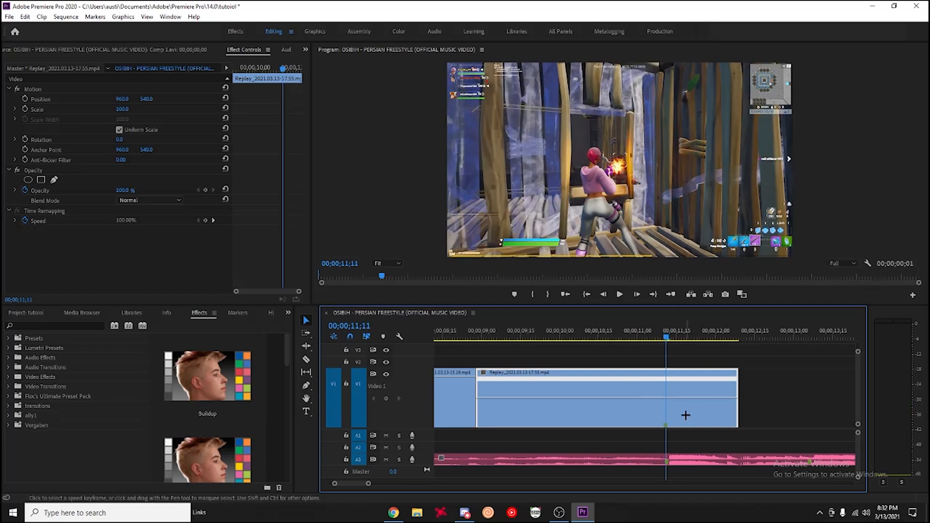
left_click(386, 398)
Step: Spread the speed keyframe into a ramp starting at 00;00;11;09 and raise the speed after it to about 230%
key("Left")
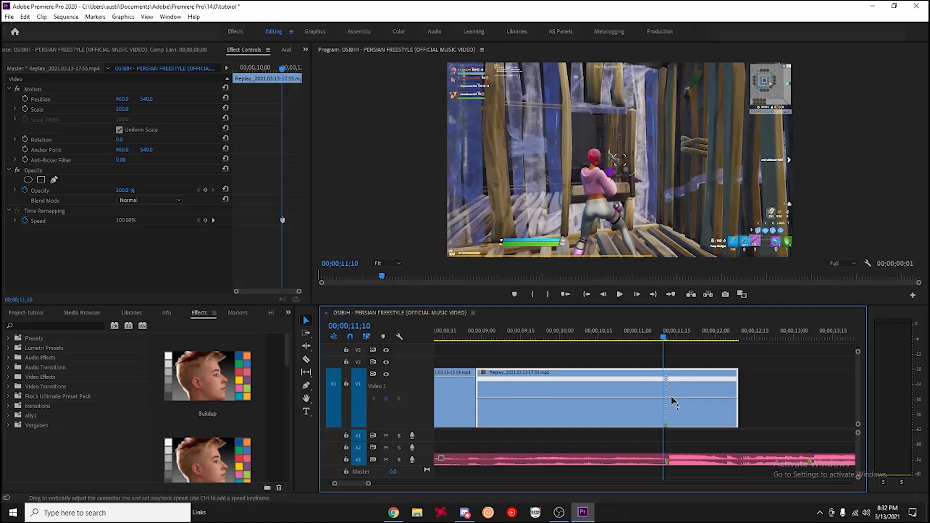
key("Left")
left_click_drag(368, 483, 356, 485)
left_click_drag(657, 379, 657, 386)
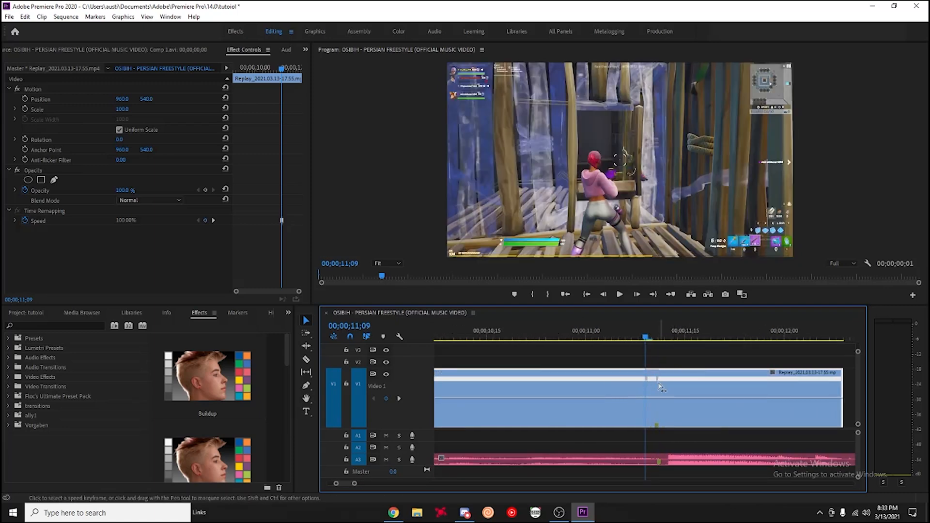
left_click_drag(687, 397, 690, 381)
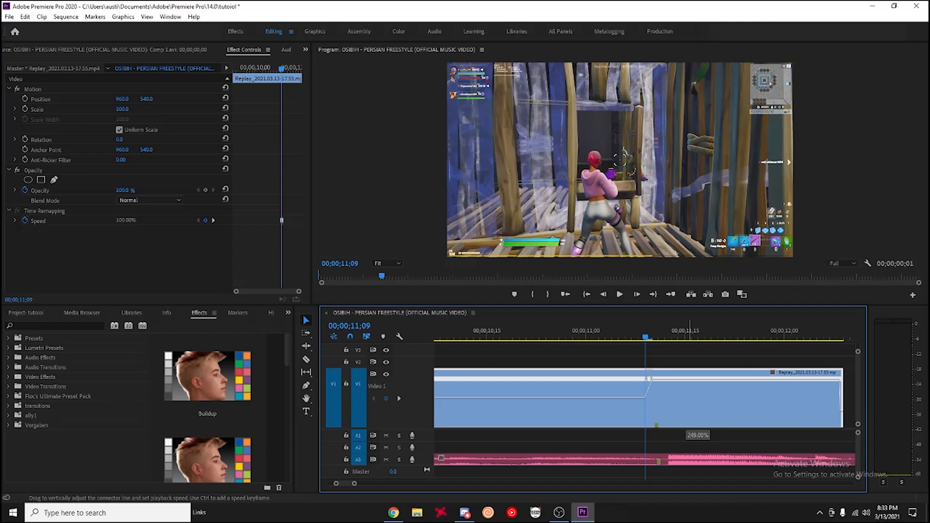
left_click_drag(689, 381, 691, 410)
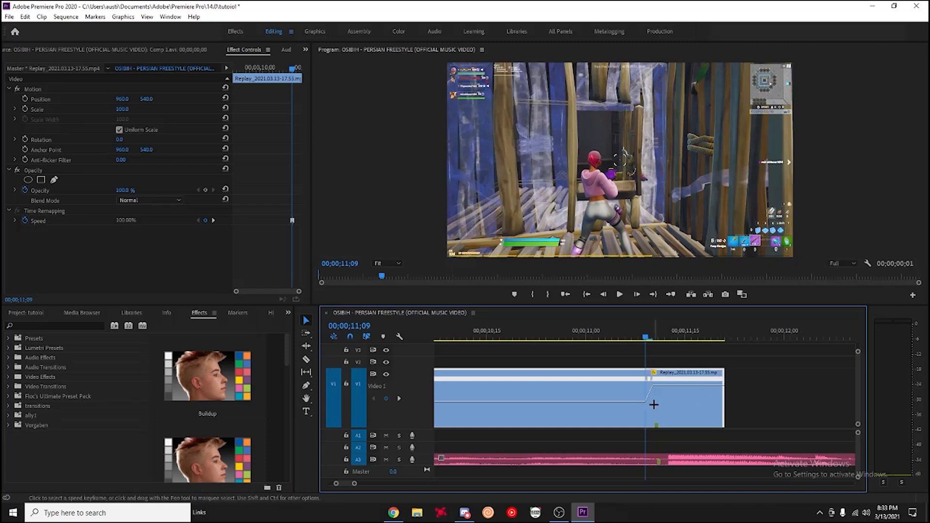
Step: Add a second speed keyframe at 00;00;11;11, spread it into a ramp ending near 00;00;11;14, and slow the footage after it below normal speed
key("Right")
key("Right")
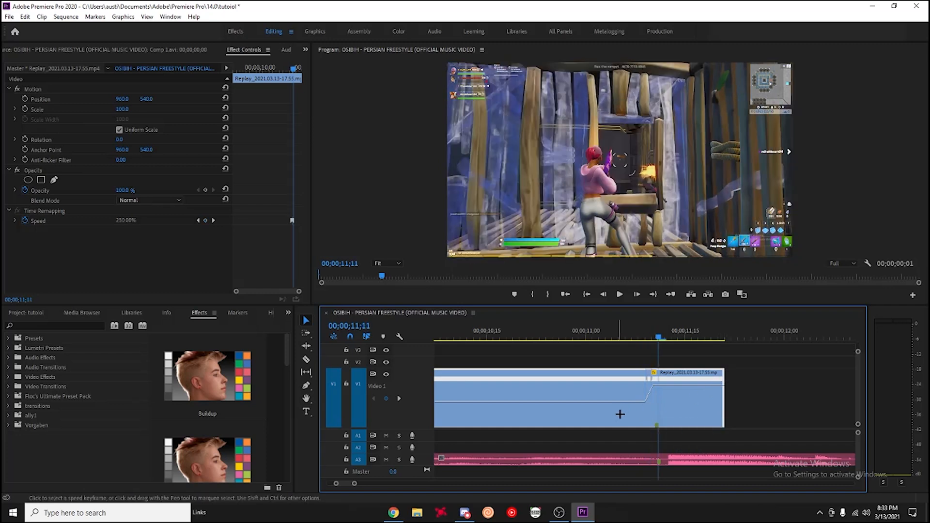
double_click(684, 413)
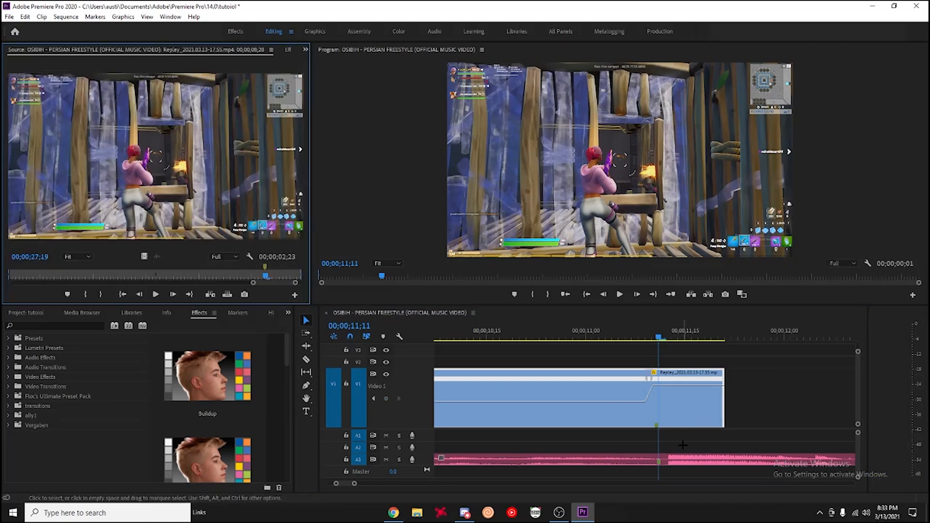
left_click(387, 398)
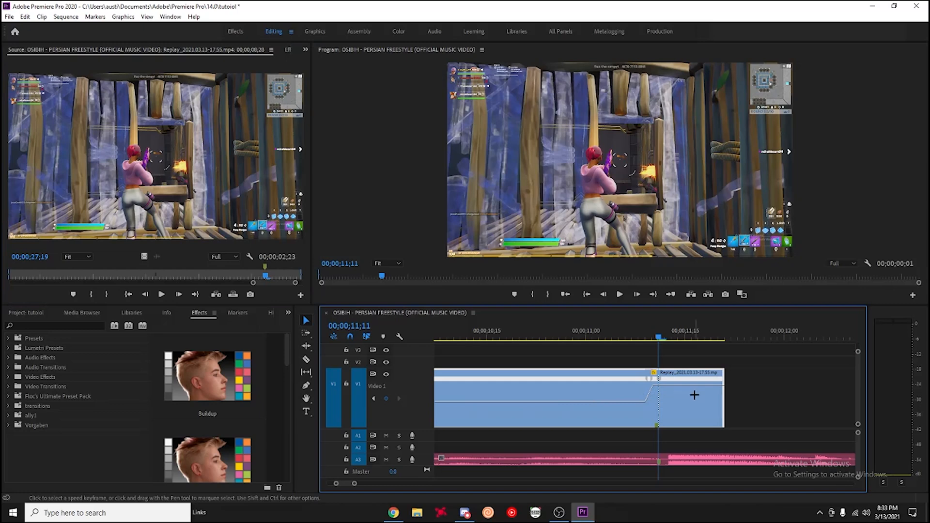
key("Right")
key("Right")
left_click_drag(657, 381, 688, 407)
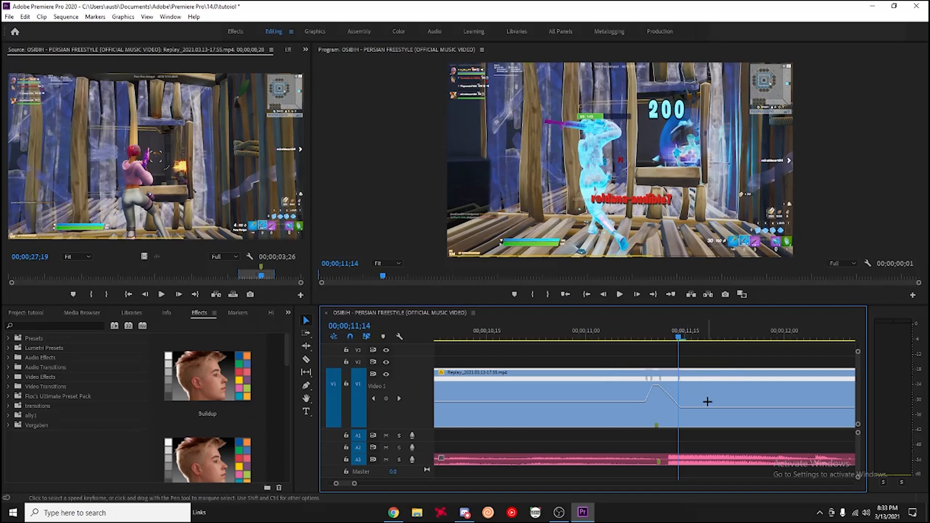
Step: Add a third speed keyframe to the clip at 00;00;11;22, within the slowed section
key("Right")
key("Right")
key("Right")
key("Right")
key("Right")
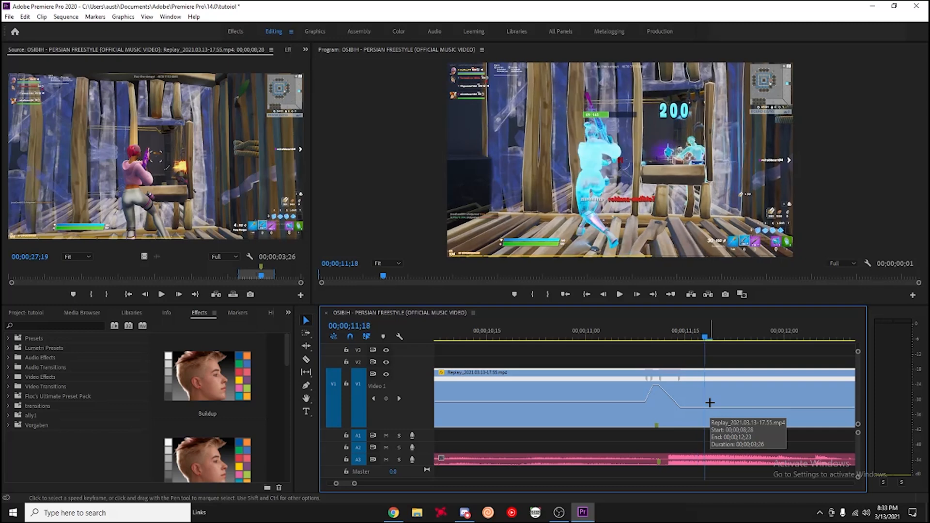
key("Right")
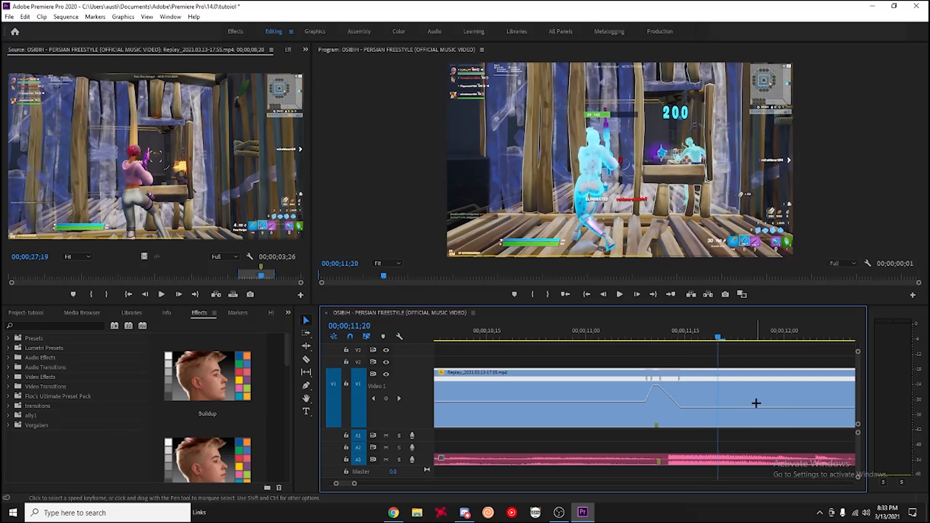
key("Right")
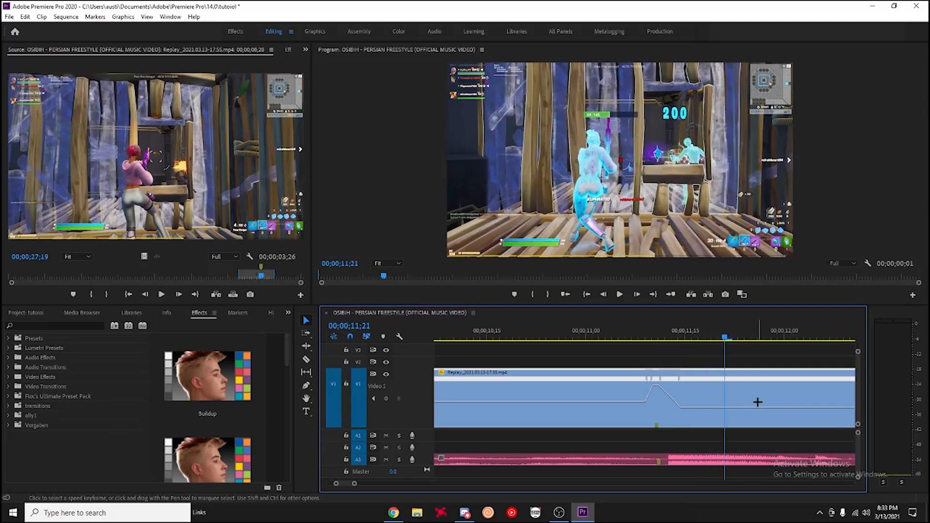
key("Right")
left_click_drag(354, 484, 368, 486)
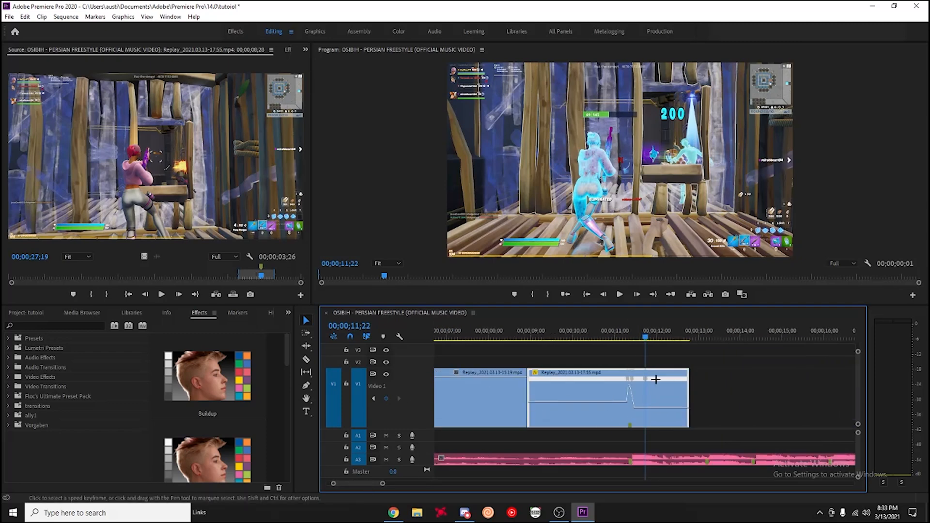
Step: Spread the third speed keyframe into a long ramp toward the clip's end and raise the closing speed to about 101%
left_click_drag(648, 378, 692, 394)
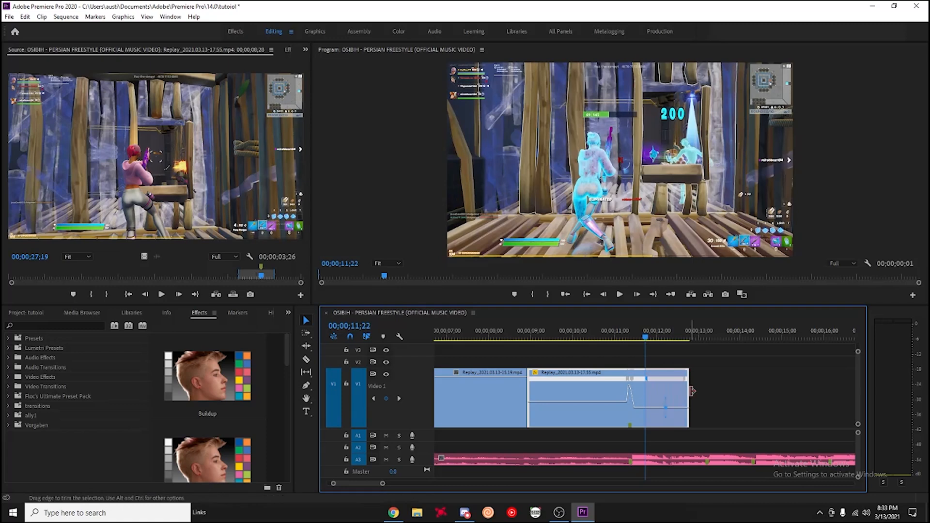
left_click_drag(687, 406, 688, 401)
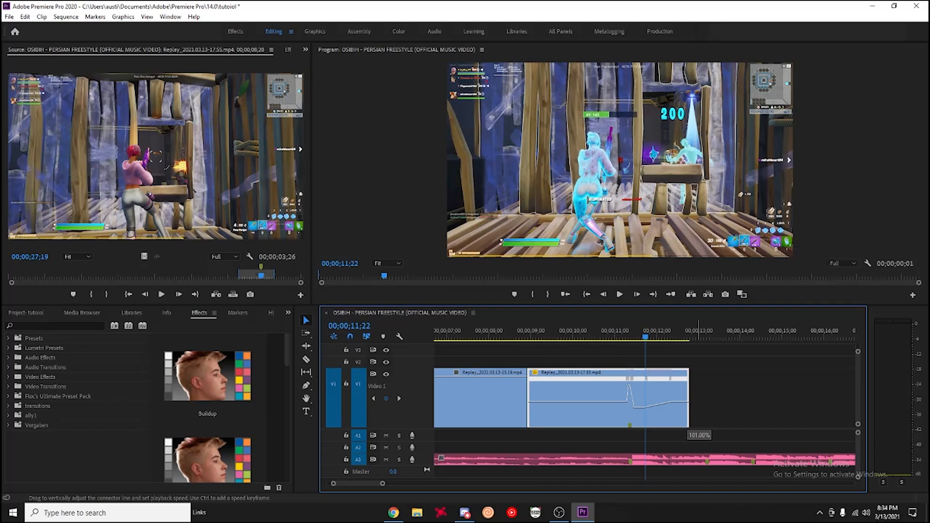
Step: Trim the end of the third clip so that its duration is 00;00;03;07
left_click_drag(689, 384, 679, 393)
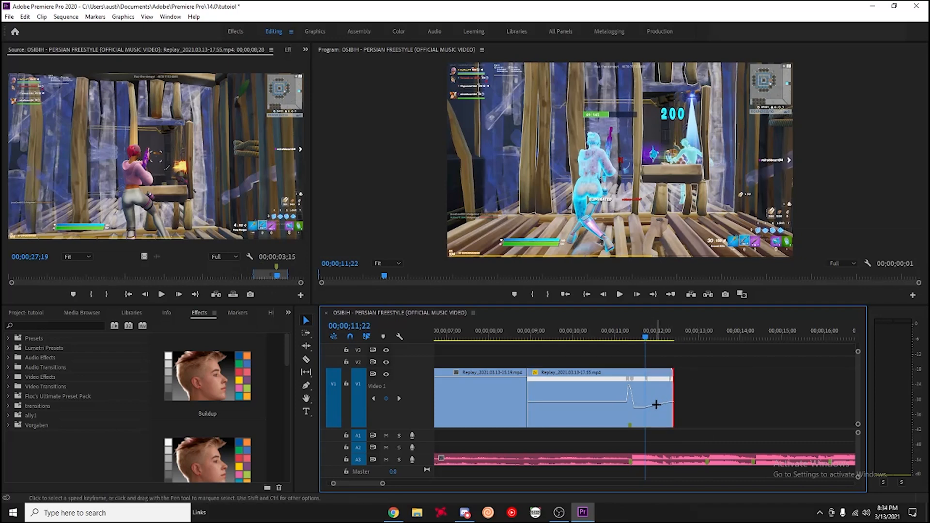
left_click(674, 407)
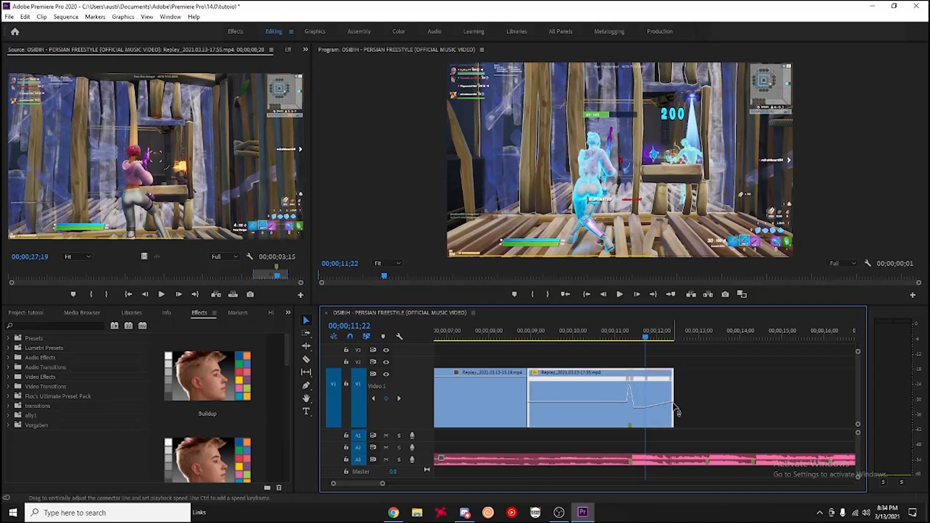
left_click_drag(676, 409, 677, 413)
left_click_drag(676, 413, 678, 411)
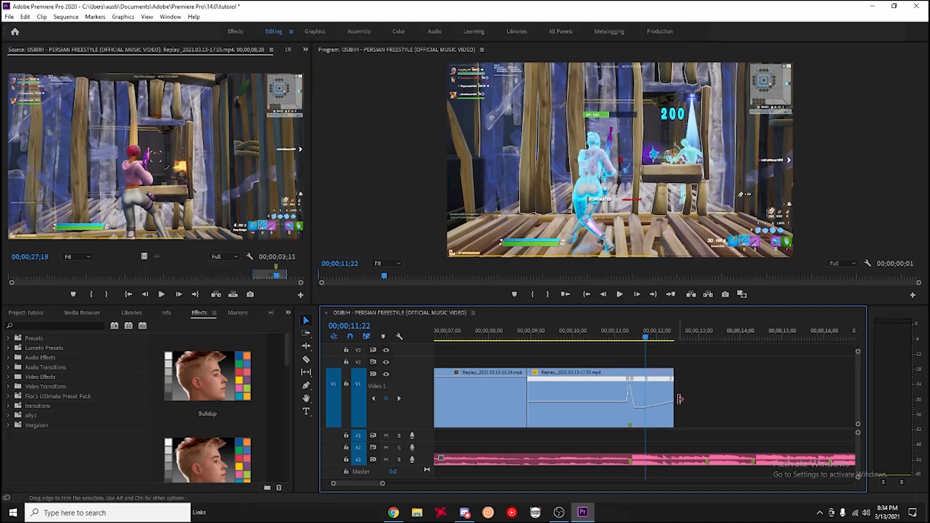
left_click_drag(673, 387, 663, 387)
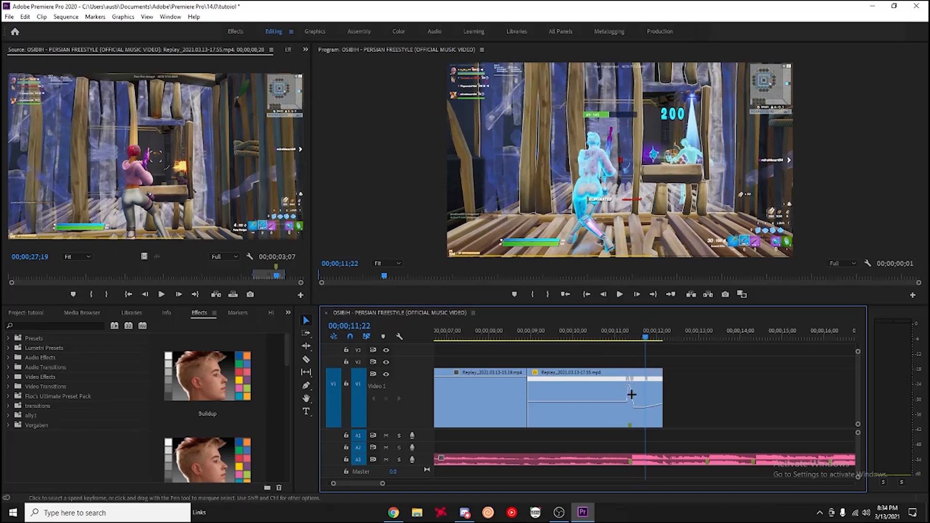
Step: Play the third clip through its speed ramps to check the timing against the music
left_click(627, 333)
left_click_drag(628, 333, 610, 334)
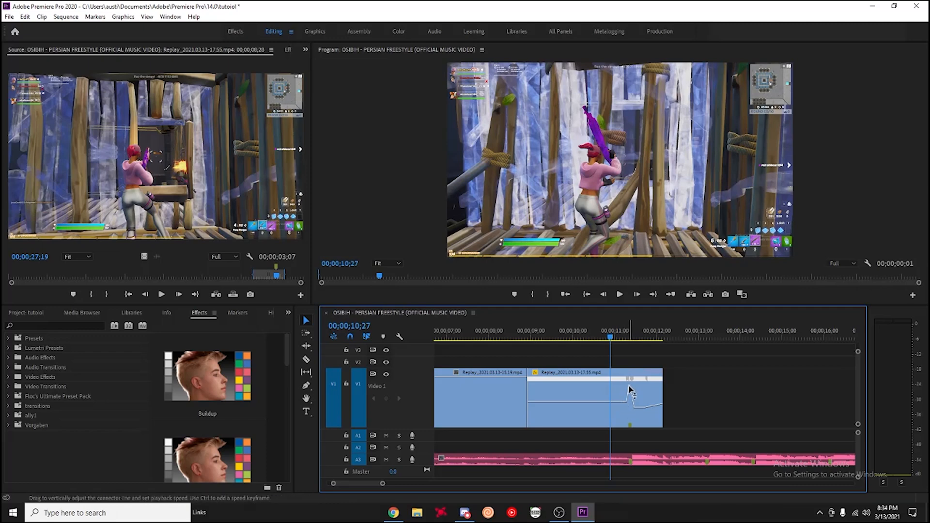
mouse_move(628, 384)
left_click_drag(619, 337, 598, 337)
key("space")
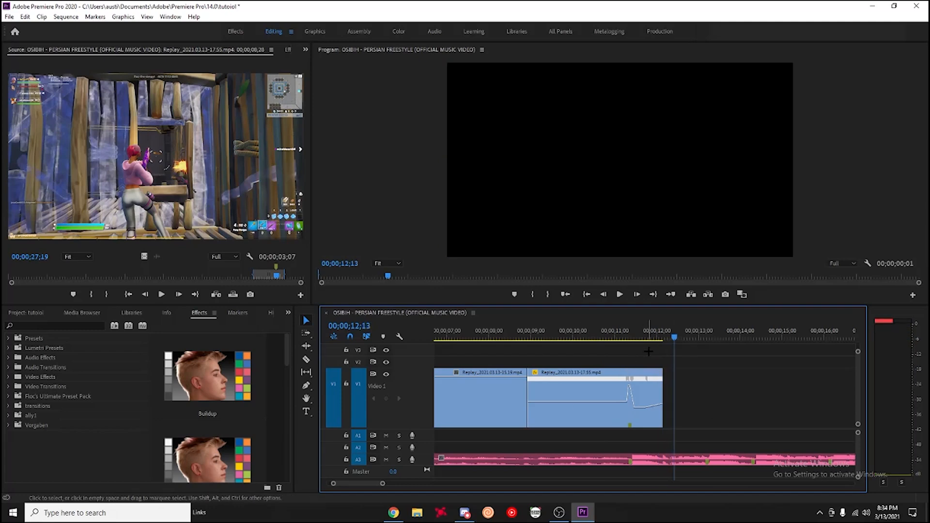
Step: Cut the third clip at its marker at 00;00;11;11, on the peak of the speed ramp
left_click_drag(659, 336, 618, 337)
key("c")
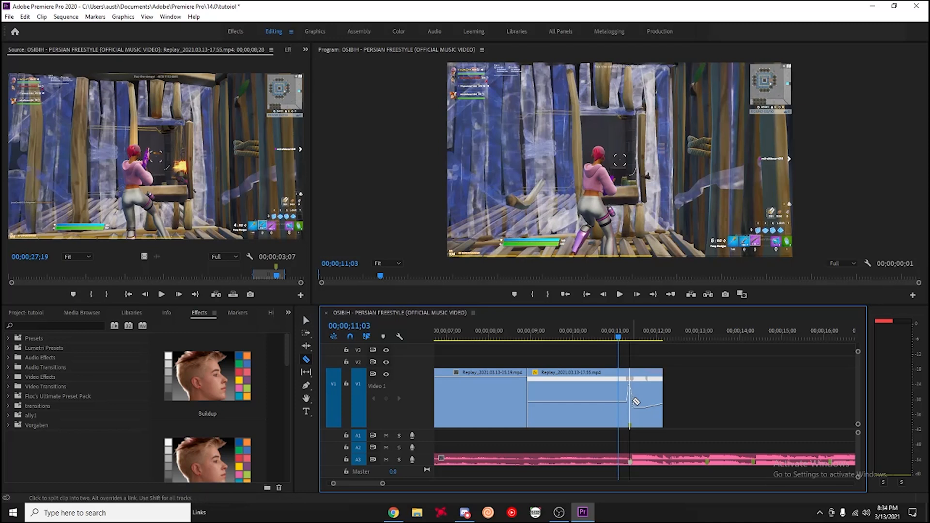
left_click(631, 401)
key("v")
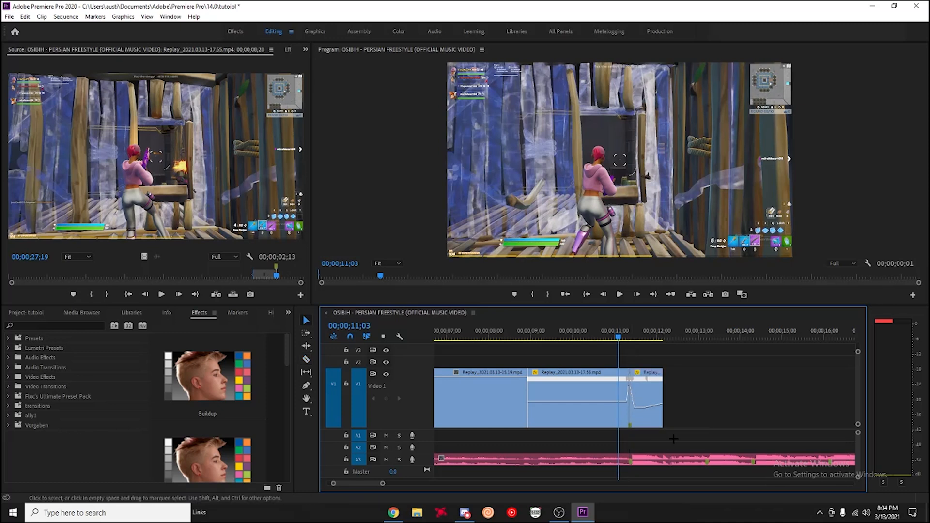
Step: Apply the "Weasel | Over editing impact" preset to the last video segment, after the cut on the speed peak
left_click(68, 326)
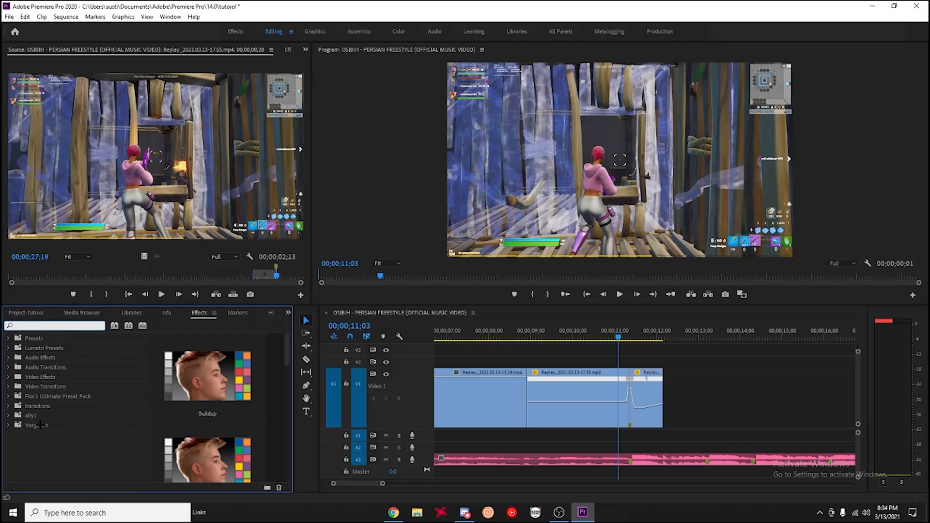
left_click(30, 473)
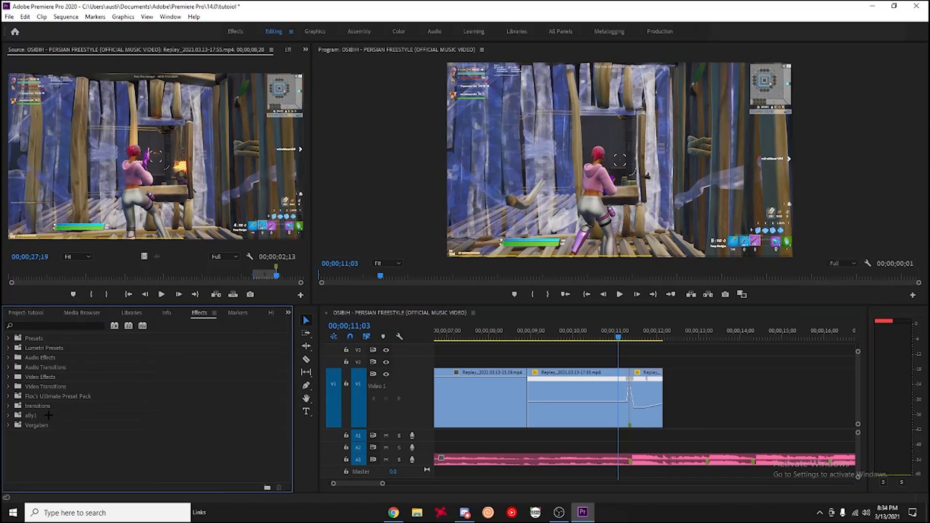
left_click(9, 415)
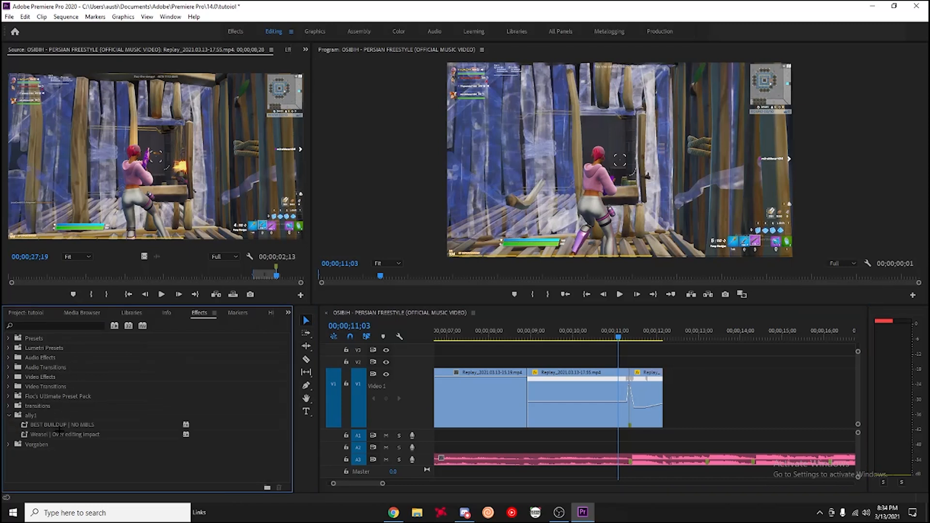
left_click_drag(59, 435, 641, 415)
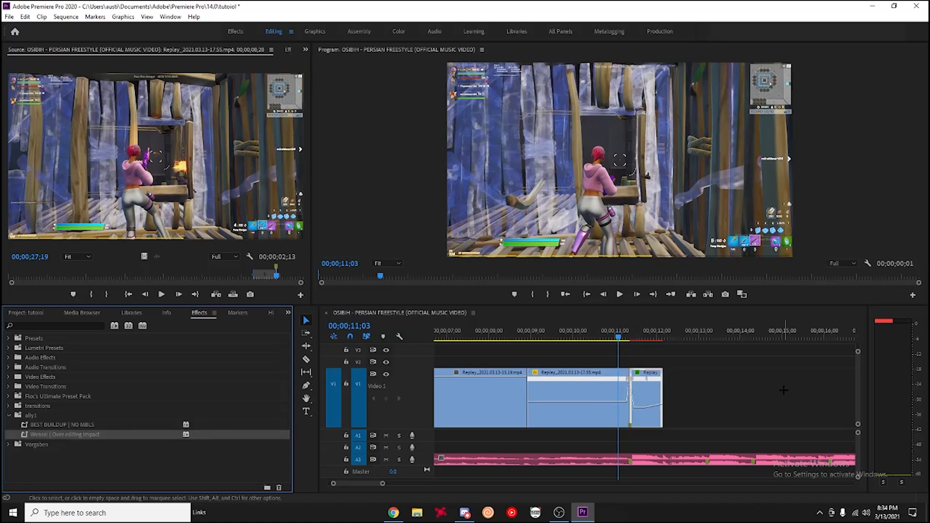
Step: Search the effects for "build up" and look through the matching presets
left_click(70, 326)
type("build up")
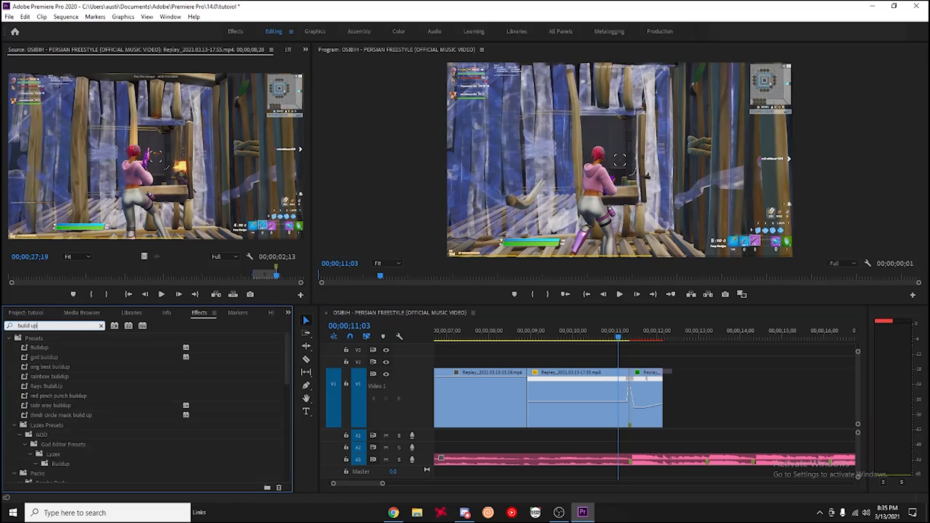
key("Return")
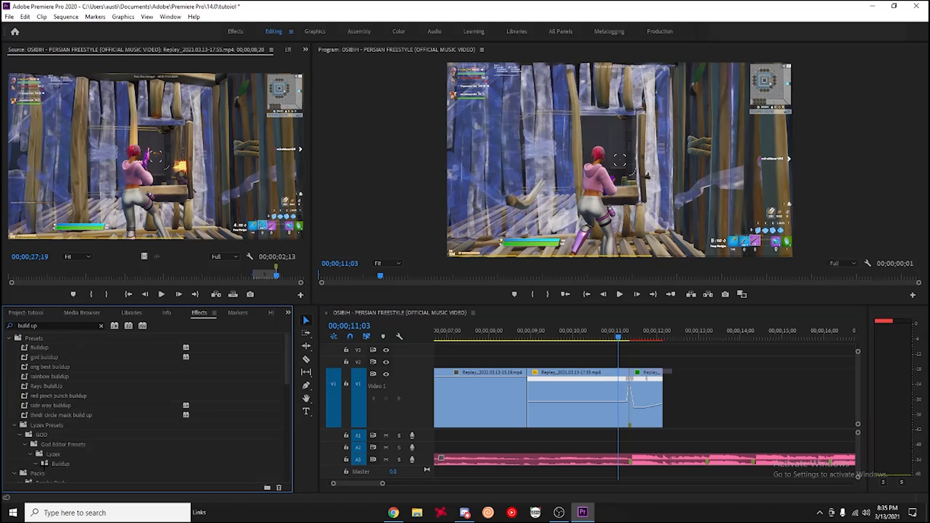
scroll(148, 437, "down", 3)
scroll(151, 461, "up", 4)
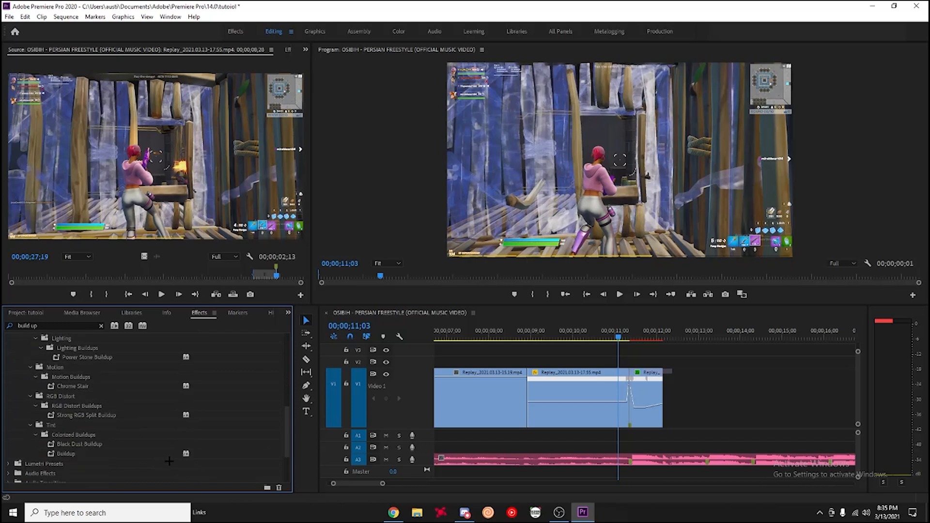
Step: Try the Buildup preset on the whole segment before the speed-peak cut and play it back
left_click_drag(44, 347, 557, 398)
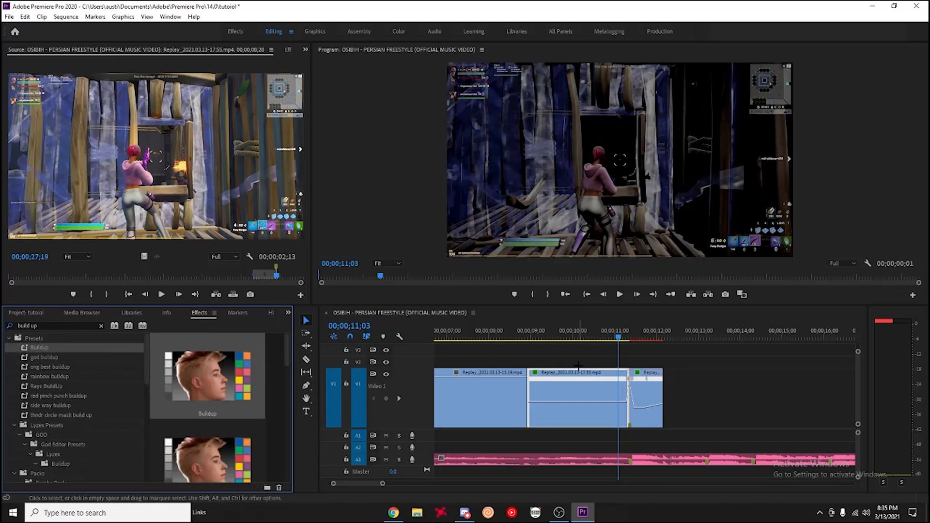
left_click_drag(613, 331, 538, 317)
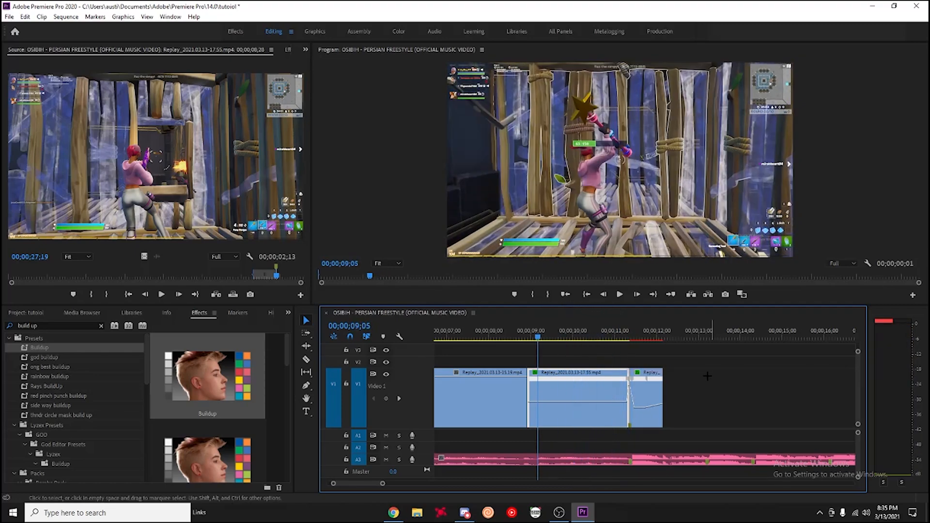
key("space")
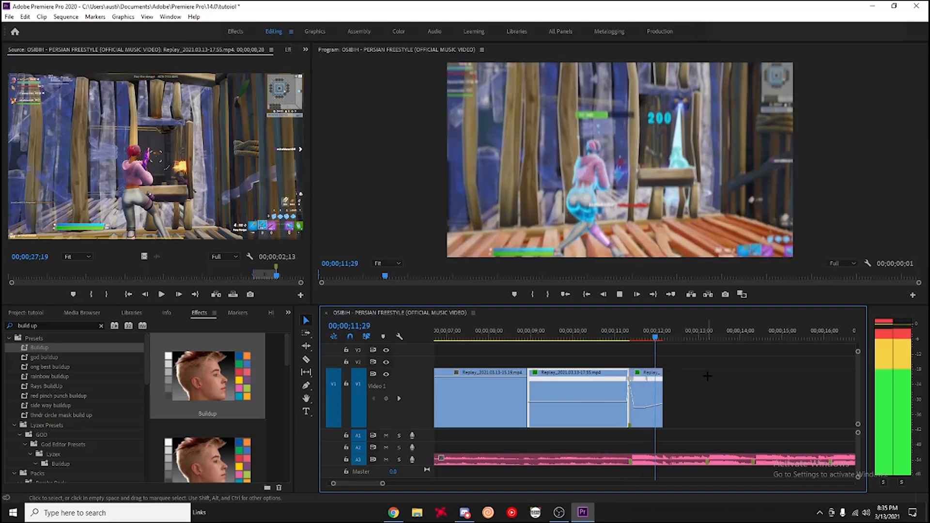
Step: Cut the segment before the speed peak at 00;00;10;17 and apply the Buildup preset to its short second piece
left_click_drag(660, 334, 595, 333)
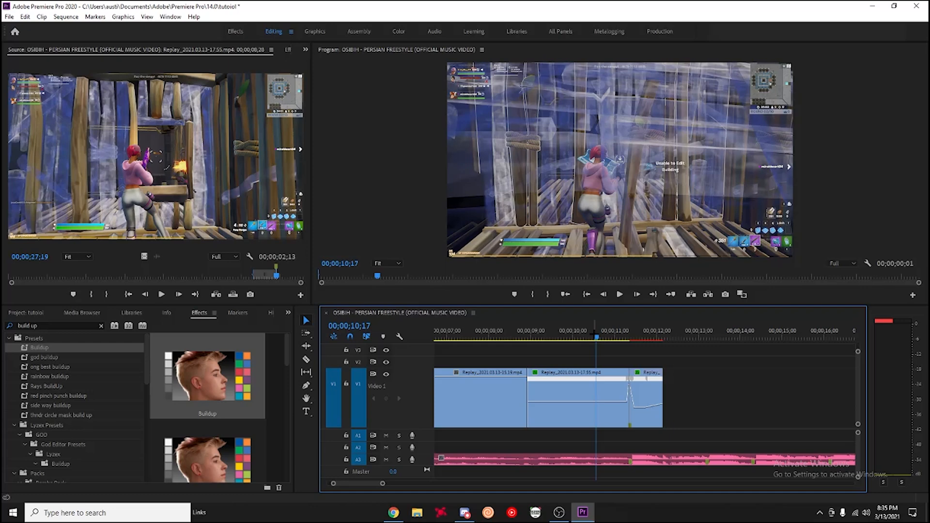
key("c")
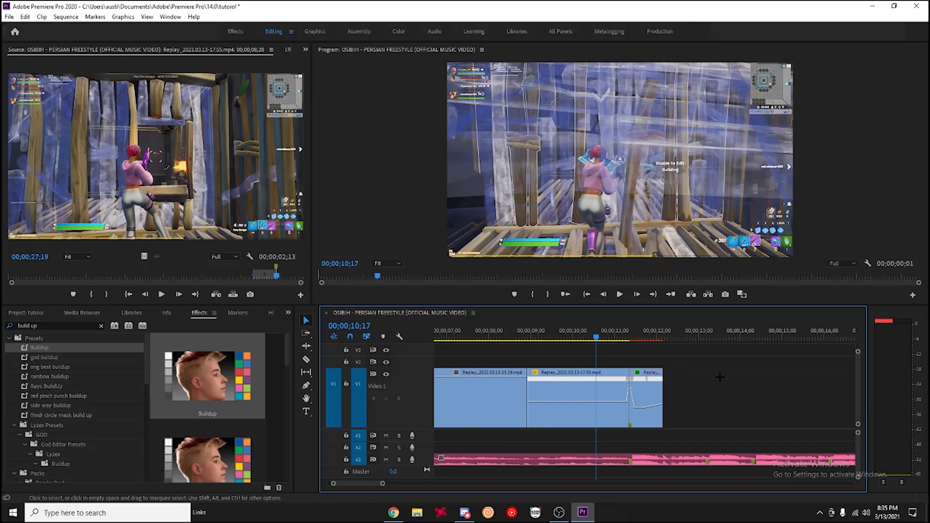
left_click(596, 398)
key("v")
left_click_drag(82, 352, 502, 379)
left_click_drag(620, 421, 621, 422)
Step: Play from 00;00;09;25 through the buildup and impact segments, and scrub to 00;00;11;27 in the impact segment
left_click(566, 334)
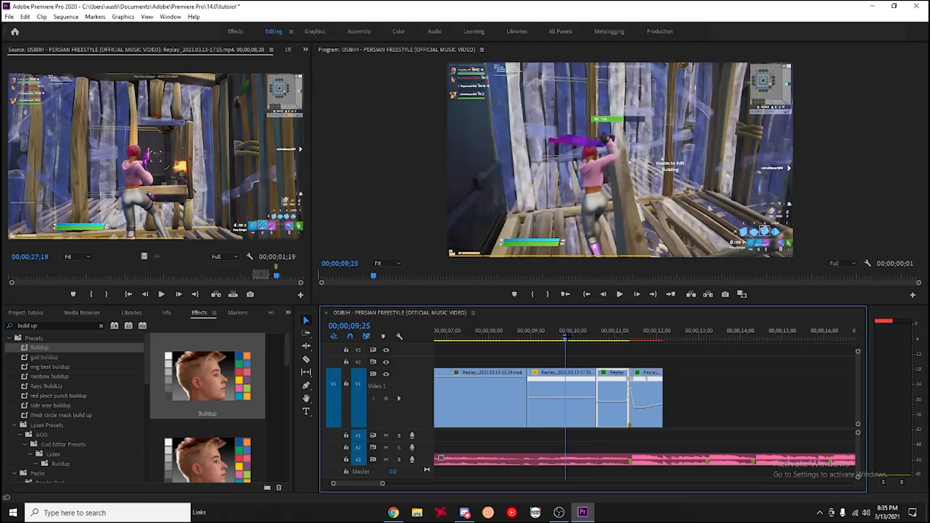
key("space")
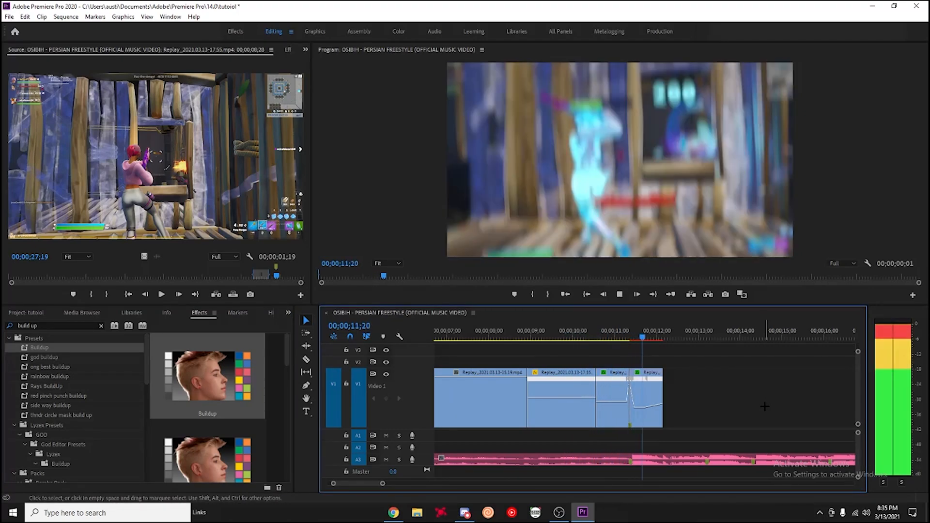
left_click(631, 331)
left_click_drag(631, 330, 652, 331)
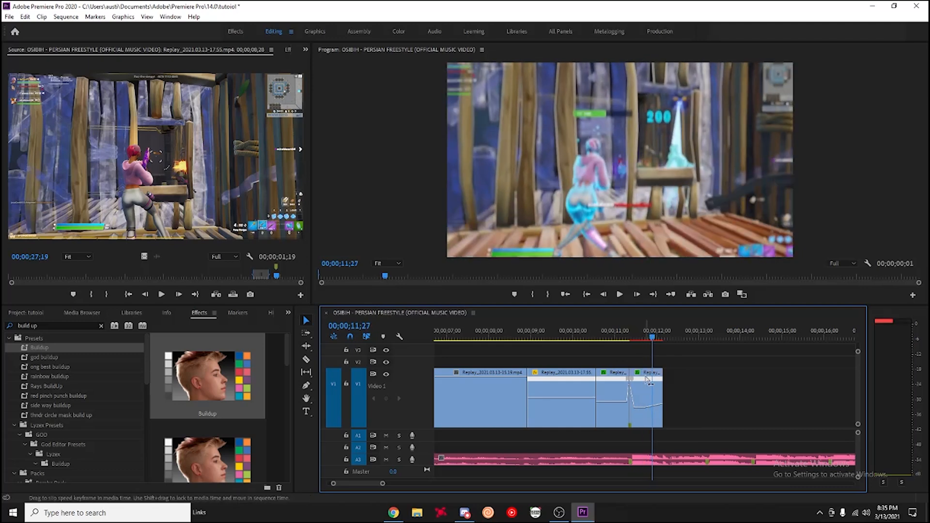
Step: Reapply the Buildup preset to the short segment just before the impact segment
left_click_drag(646, 378, 641, 391)
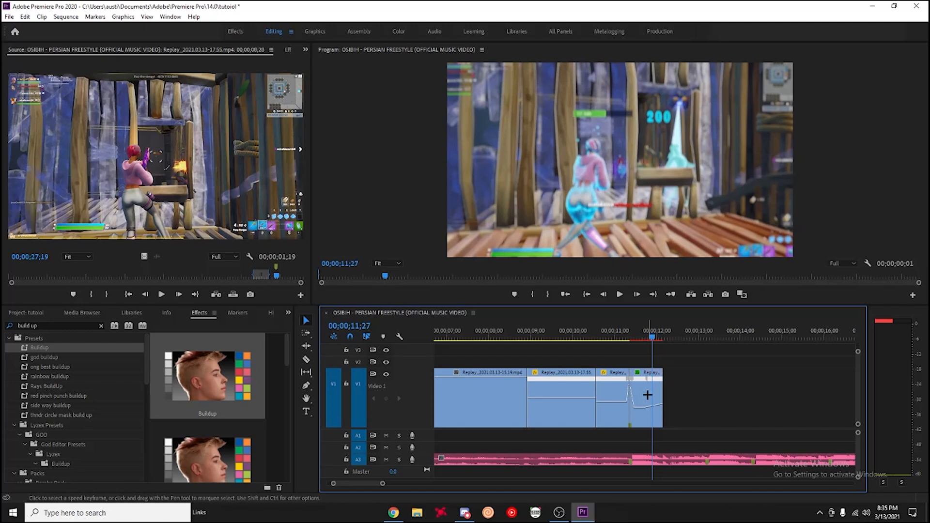
left_click_drag(91, 349, 602, 418)
Step: Select the last video segment with the impact effect and render the selection
left_click(652, 393)
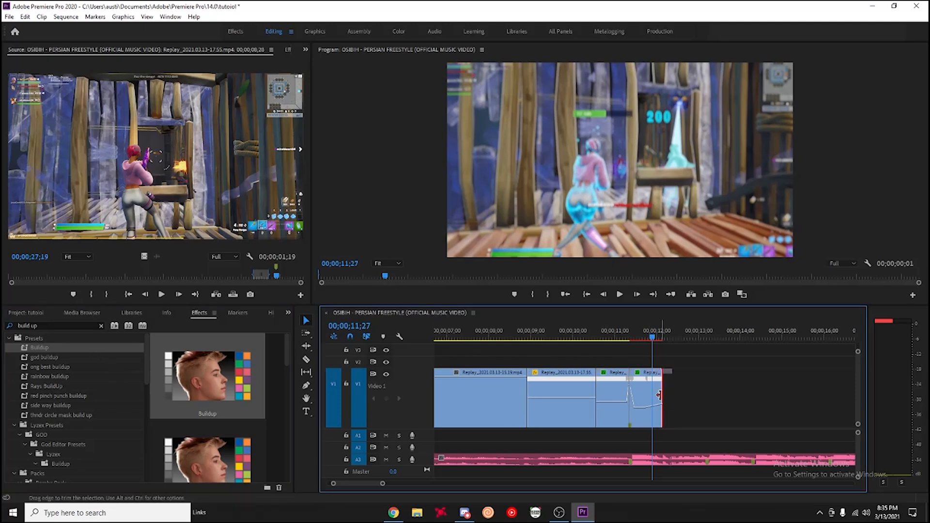
key("Home")
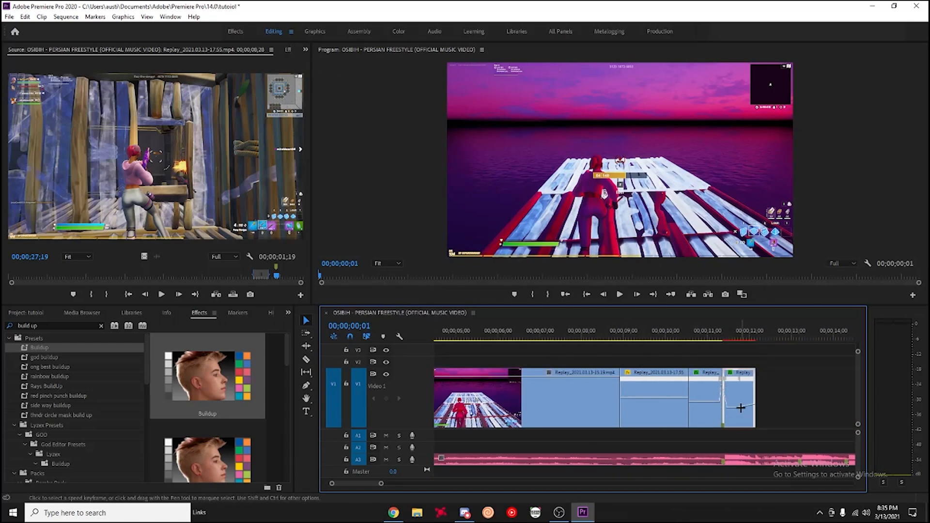
left_click(65, 16)
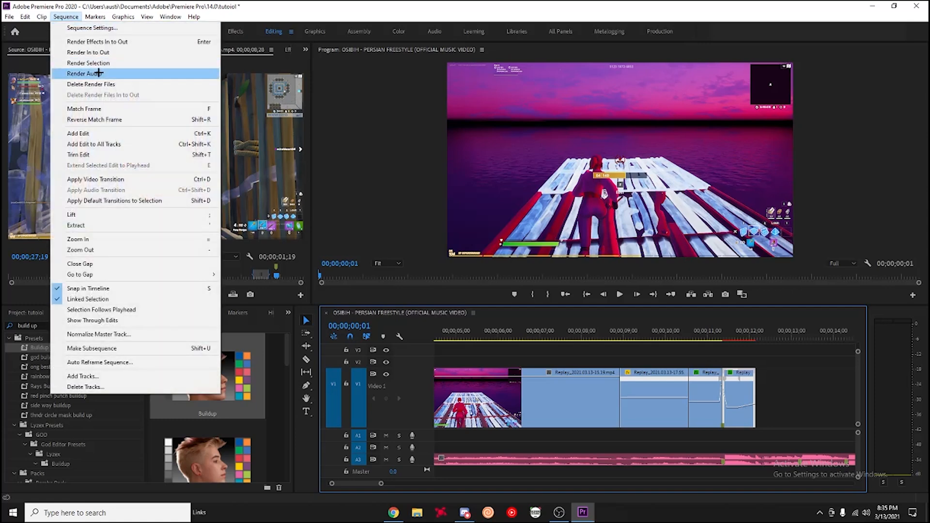
left_click(99, 65)
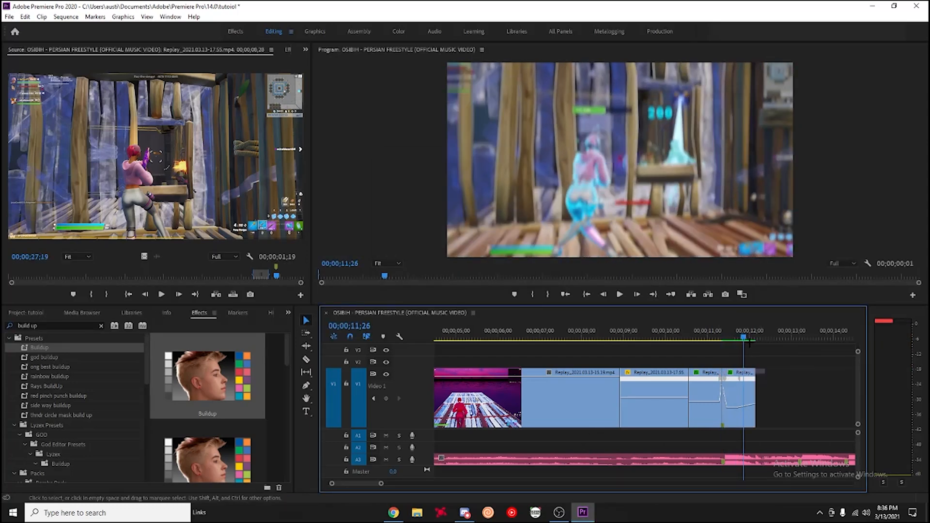
Step: Play the montage from the start through the impact segment to check the effects against the music
left_click_drag(755, 330, 671, 328)
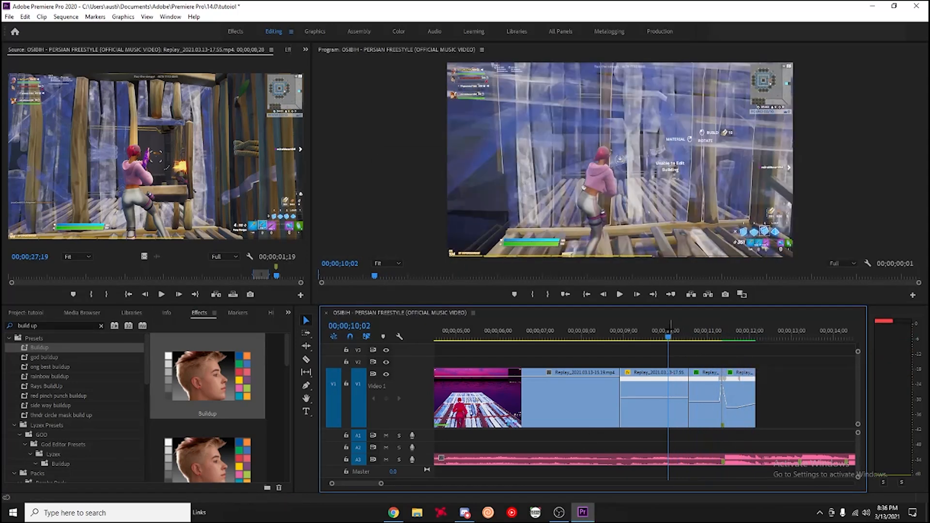
key("Home")
key("space")
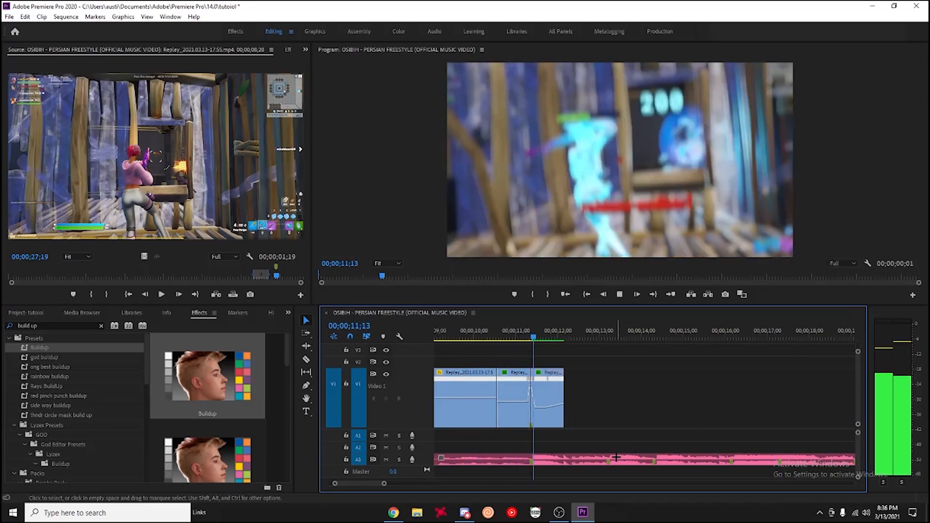
key("space")
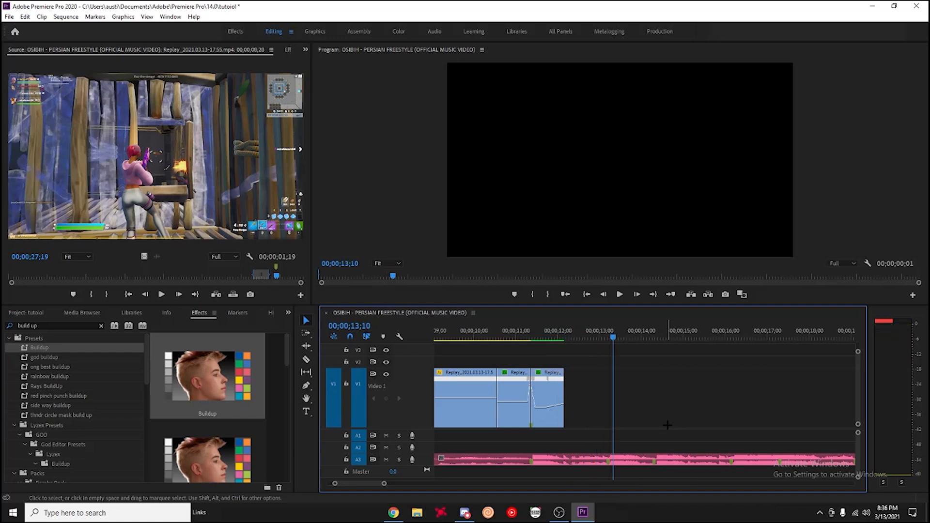
Step: Add Pump(fortnite).mp3 to track A1 around the impact cut and Whoosh.mp3 to track A2 beneath it, starting slightly earlier
left_click(27, 313)
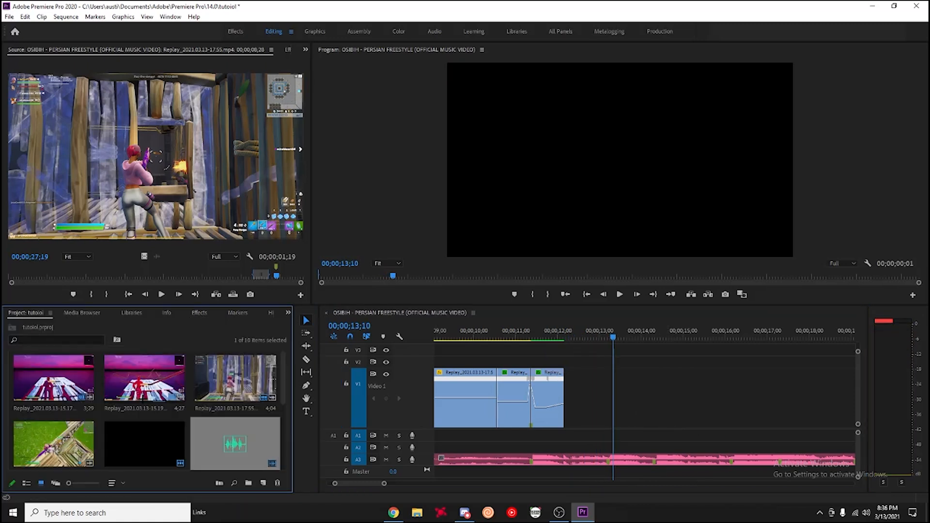
scroll(145, 412, "down", 2)
left_click(54, 379)
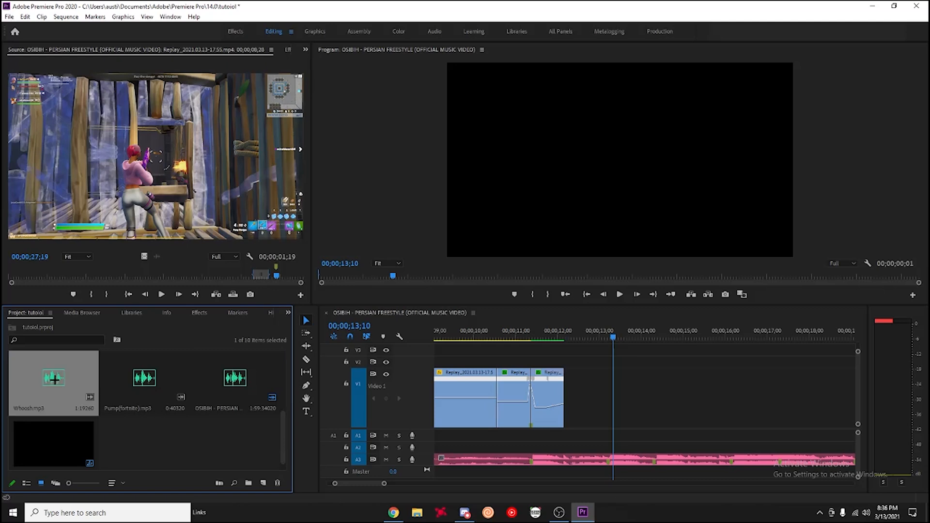
left_click_drag(536, 430, 76, 389)
left_click_drag(135, 383, 522, 438)
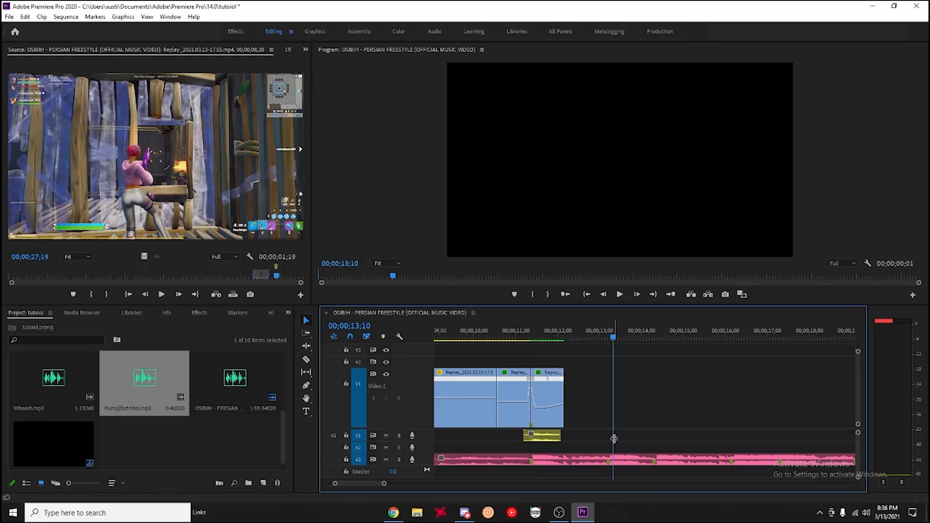
left_click_drag(54, 380, 506, 443)
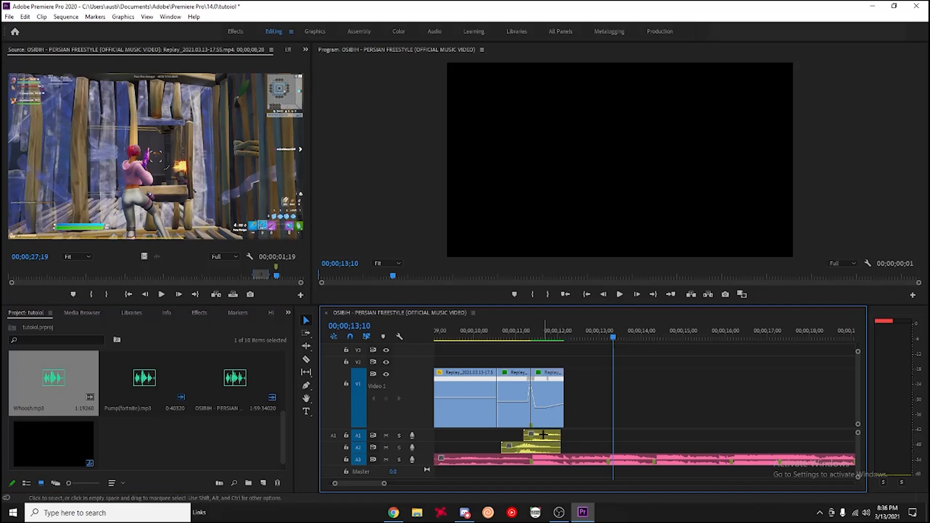
Step: Adjust the audio gain of both the pump and whoosh sound effects by 10 dB
right_click(542, 434)
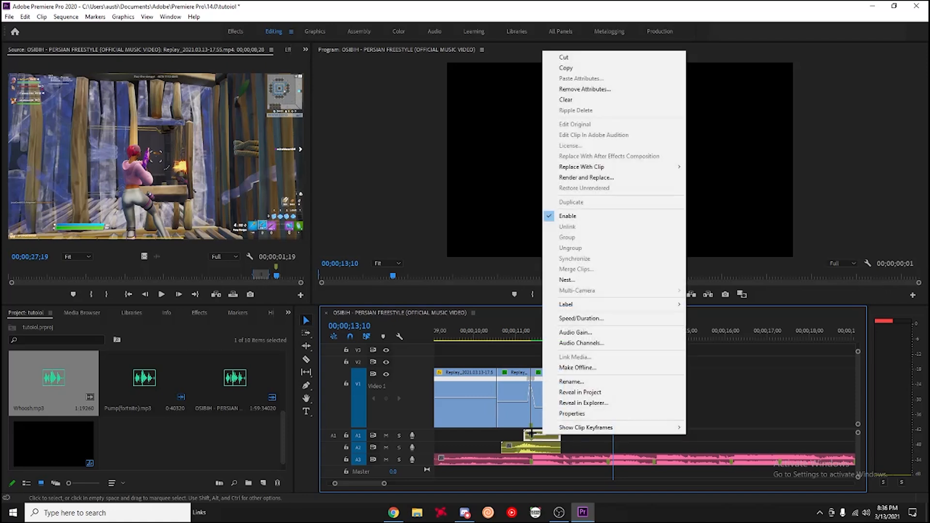
left_click(565, 332)
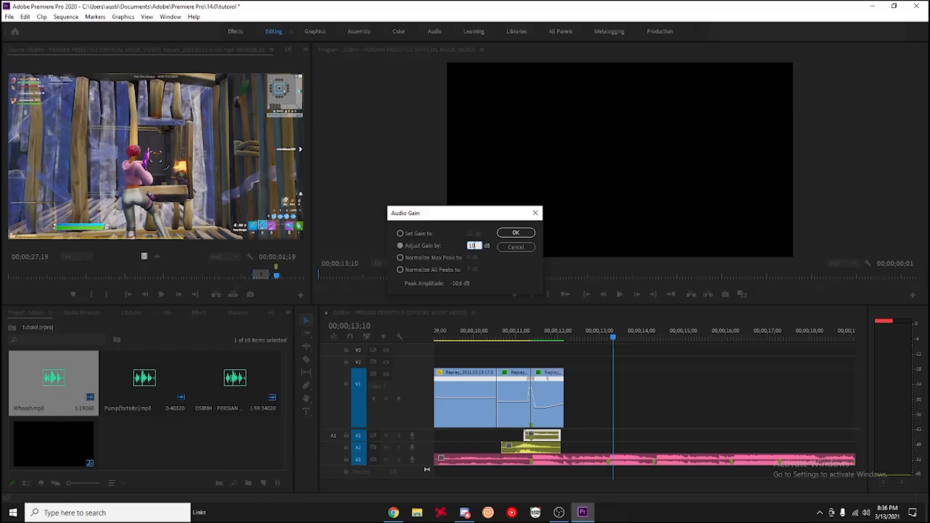
key("Return")
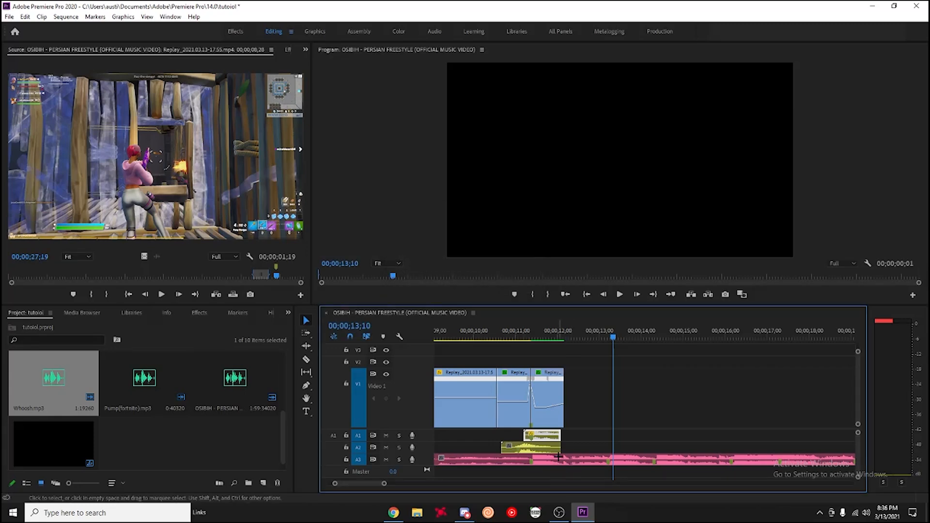
right_click(537, 448)
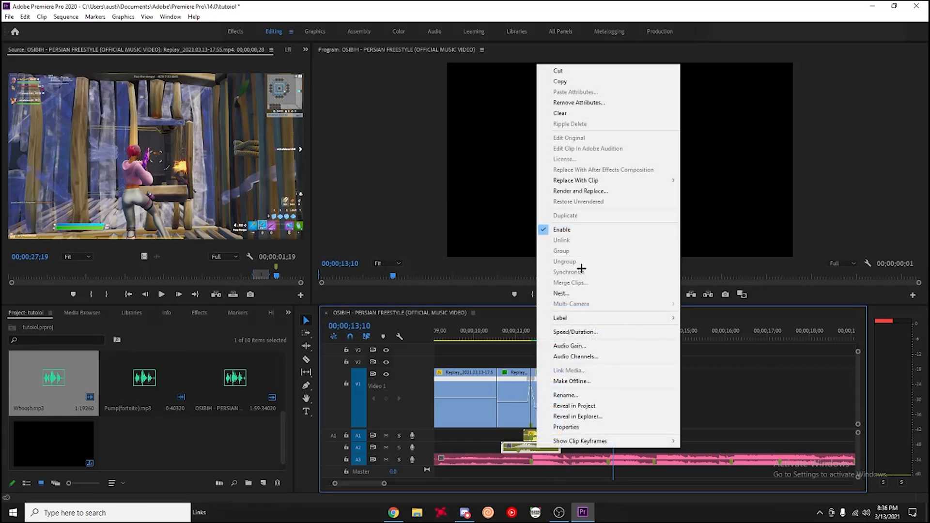
left_click(565, 344)
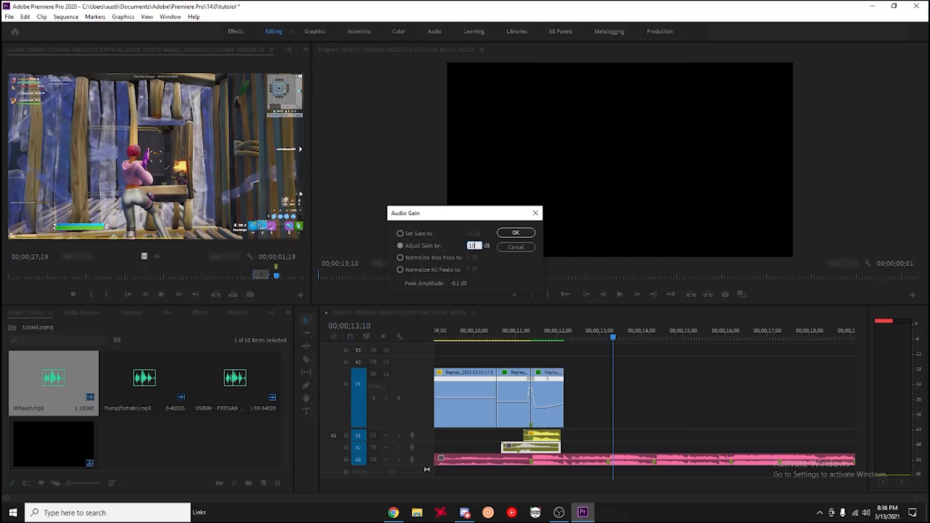
key("Return")
Step: Replay the buildup and impact segments to check how the boosted sound effects fit the music
left_click_drag(556, 330, 483, 327)
key("space")
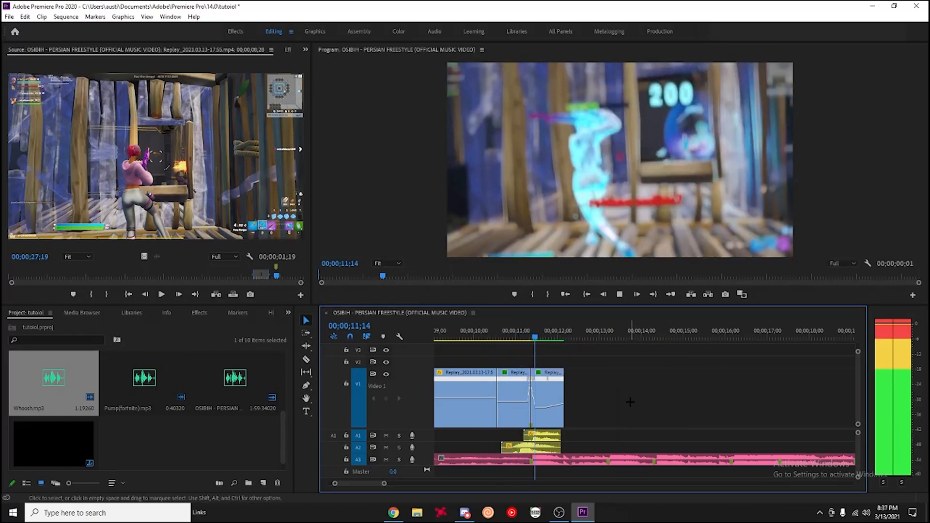
key("space")
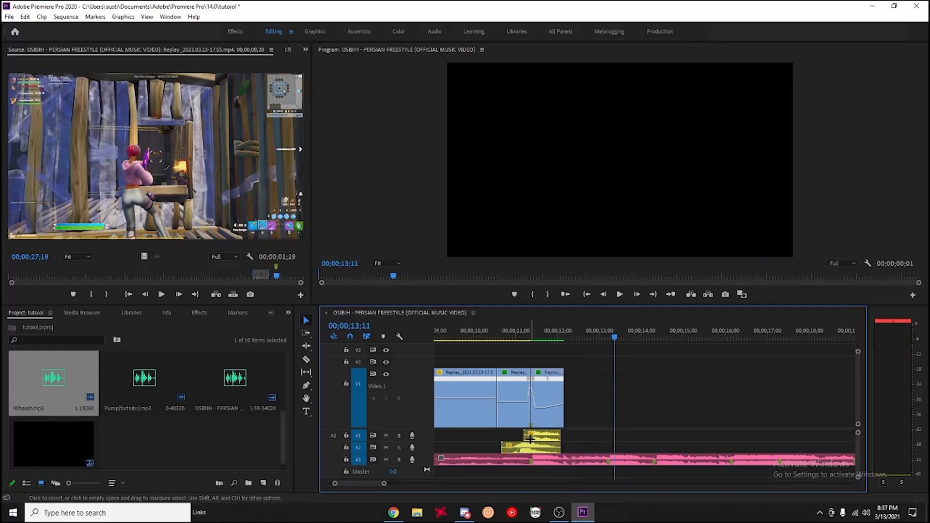
left_click_drag(583, 335, 459, 335)
key("space")
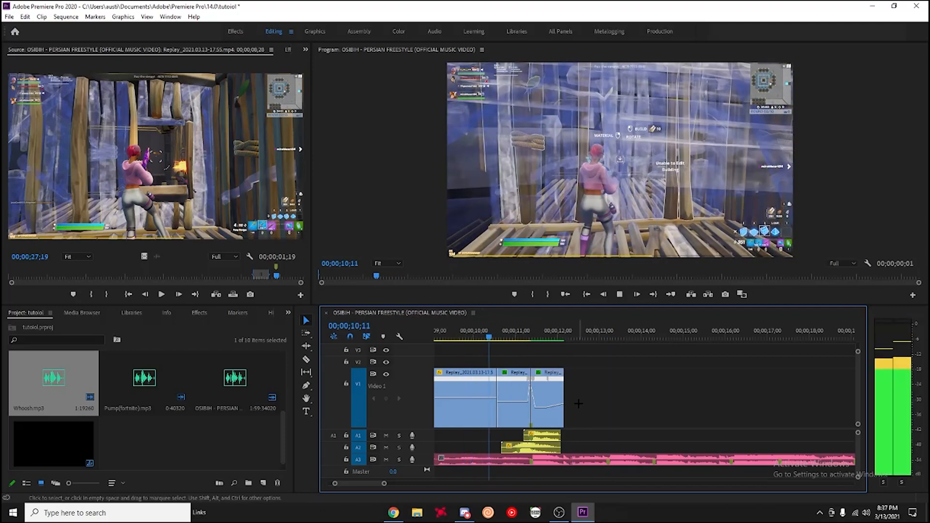
Step: Load Replay_2021.03.13-17.26.mp4 for source trimming and set its in point at 00;00;24;23
key("space")
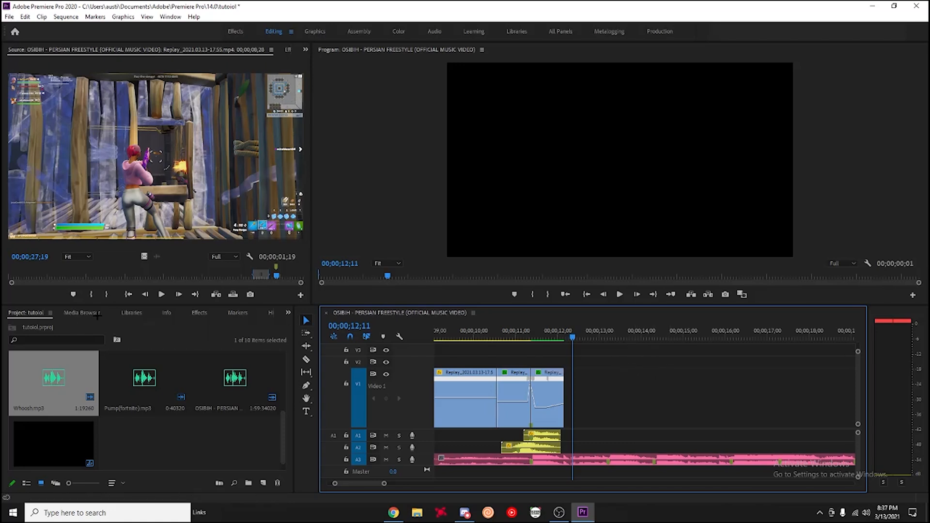
scroll(148, 369, "up", 3)
scroll(72, 424, "down", 1)
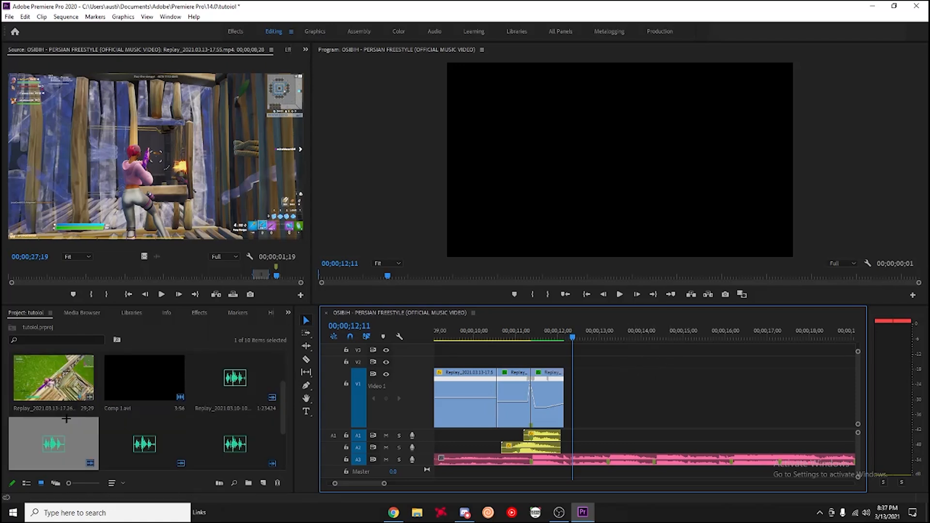
double_click(60, 387)
mouse_move(174, 278)
left_mouse_down()
mouse_move(274, 270)
mouse_move(249, 277)
left_mouse_up()
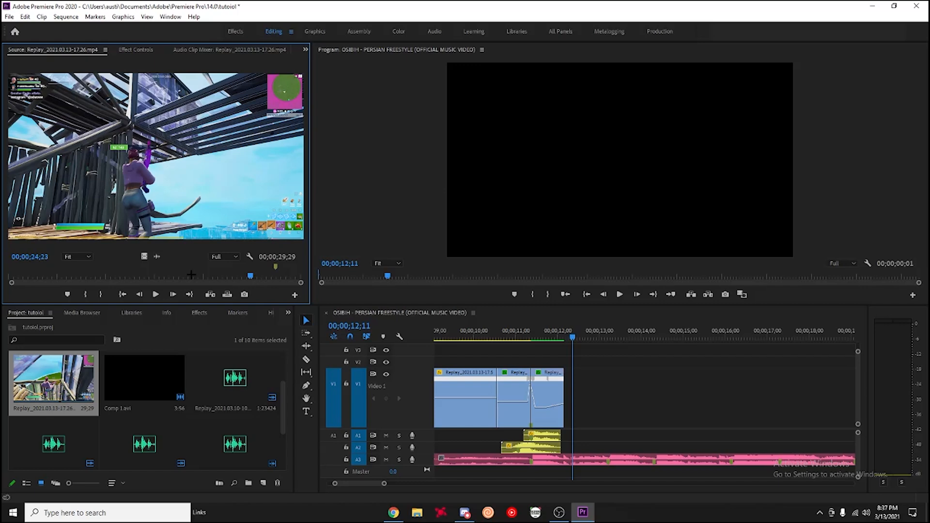
key("i")
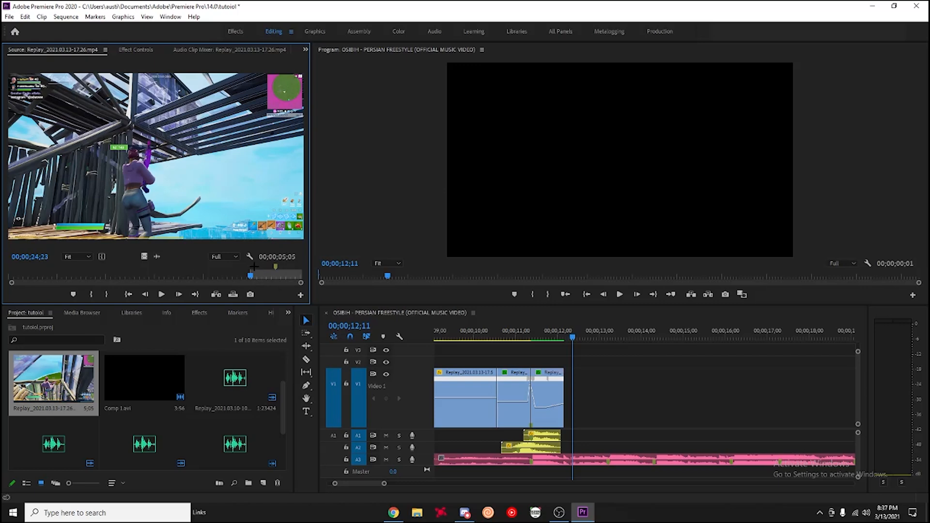
Step: Step through the source clip past the elimination and set its out point at 00;00;28;09
left_click_drag(251, 276, 274, 279)
key("Right")
key("Right")
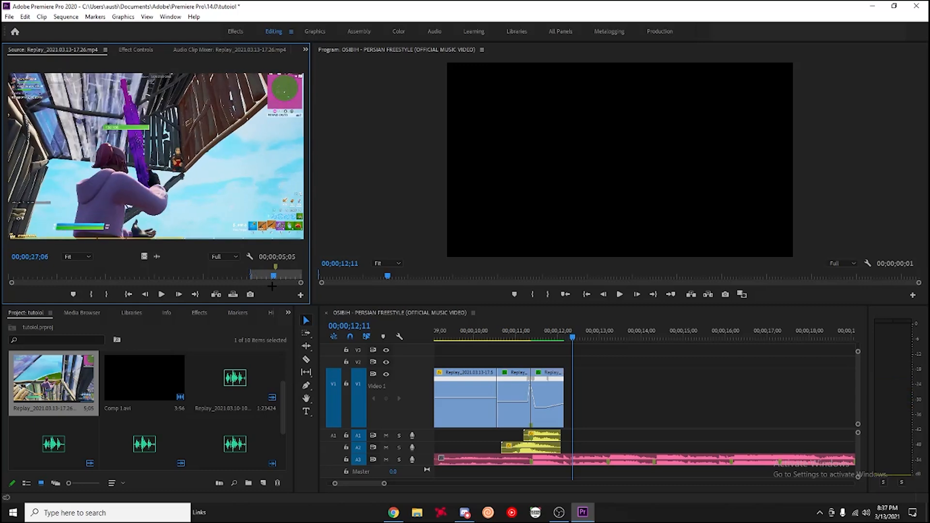
key("Right")
key("Right")
key("Right")
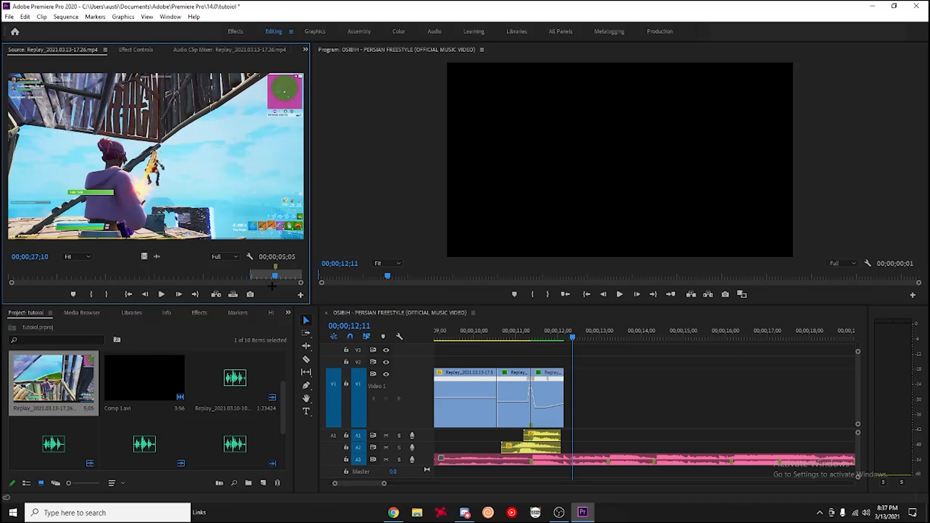
key("Right")
key("Right")
key("Right")
key("Right")
key("Right")
key("Right")
key("Right")
key("Right")
key("Right")
key("Right")
key("Right")
key("Right")
key("Right")
key("Right")
key("Right")
key("Right")
key("Right")
key("Right")
key("Right")
key("Right")
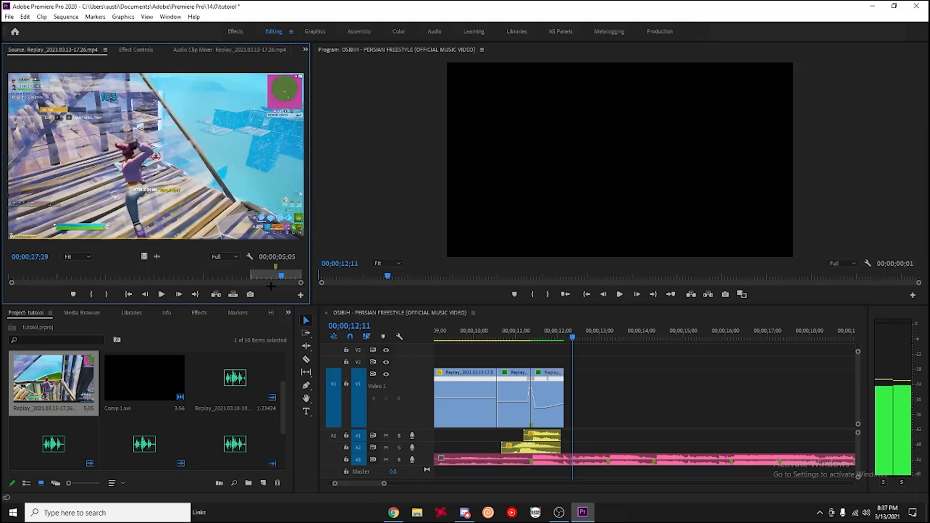
key("Right")
key("Right")
key("Right")
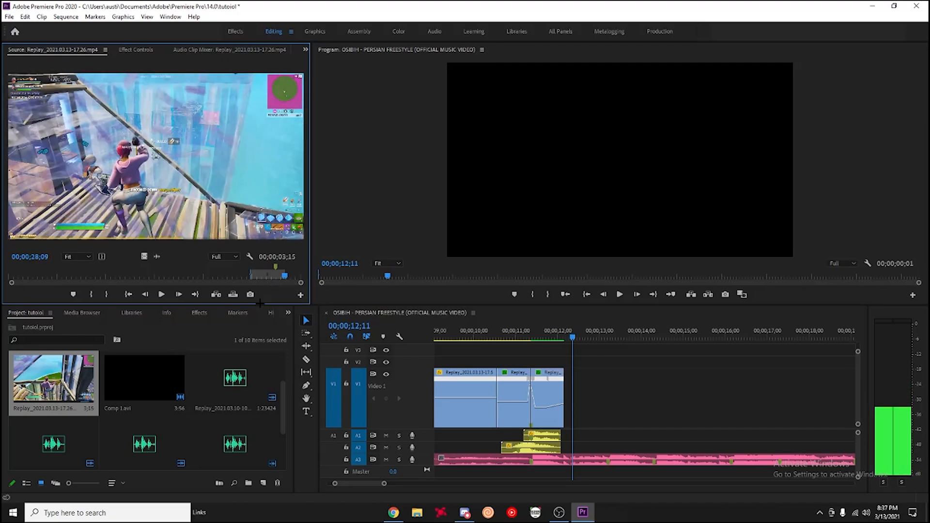
Step: Place the trimmed replay clip on V1 directly after the impact segment and display its time-remapping speed keyframes
left_click_drag(54, 380, 577, 399)
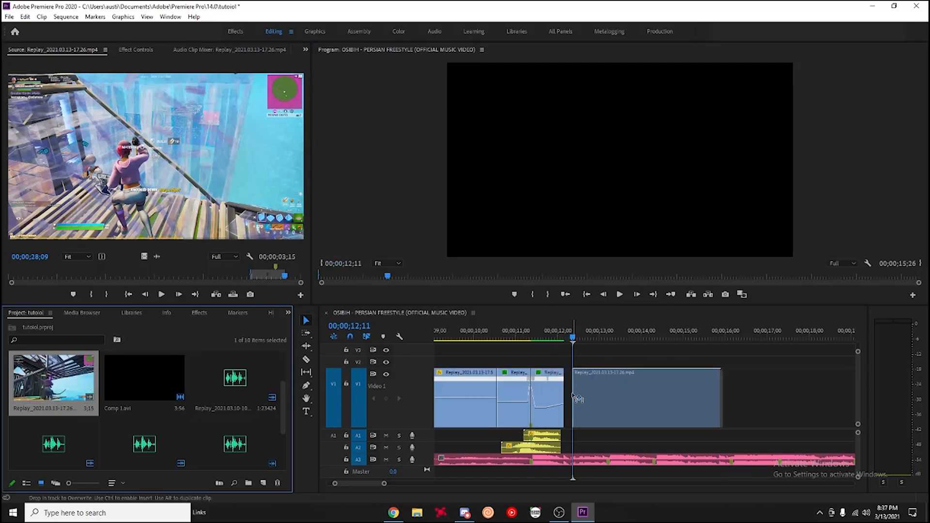
left_click_drag(575, 398, 632, 398)
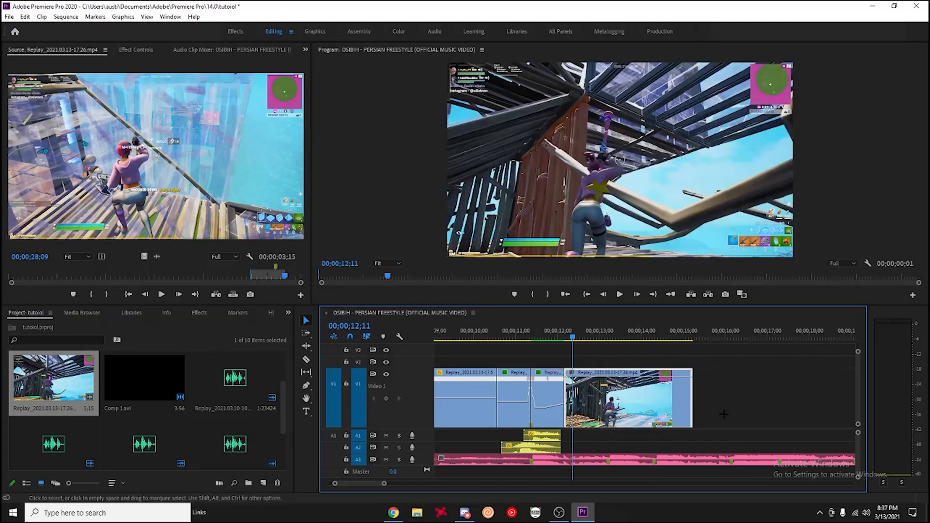
right_click(632, 398)
mouse_move(702, 496)
mouse_move(808, 496)
left_click(879, 495)
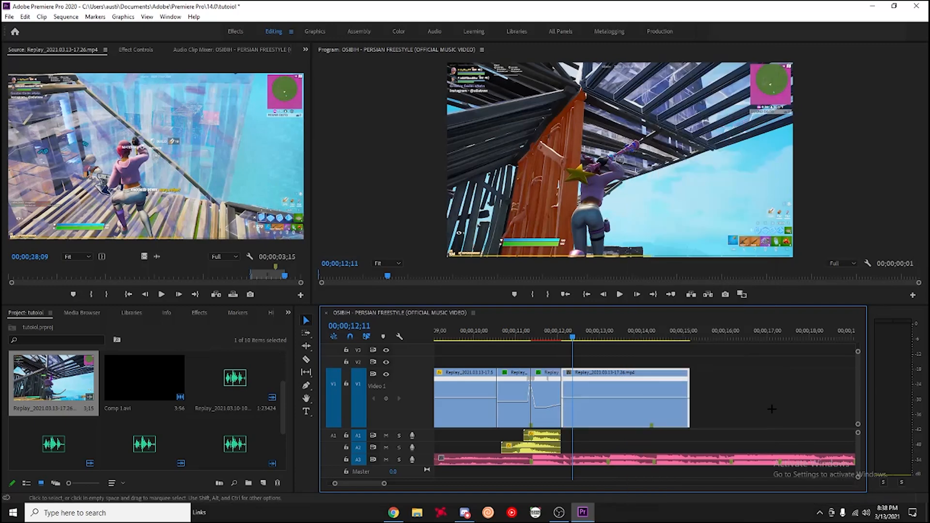
left_click(717, 392)
Step: Play the sequence from 00;00;13;00 to check the new clip against the beats of the song
left_click_drag(581, 331, 599, 322)
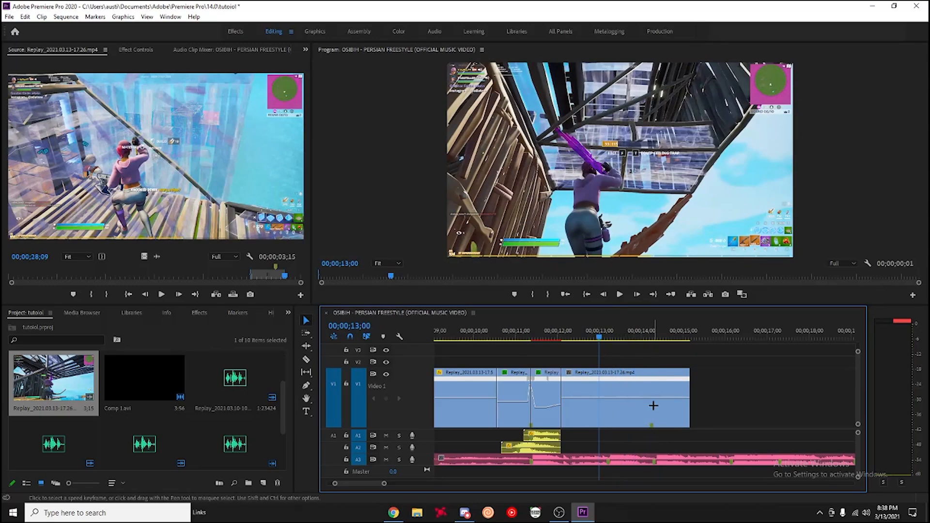
key("space")
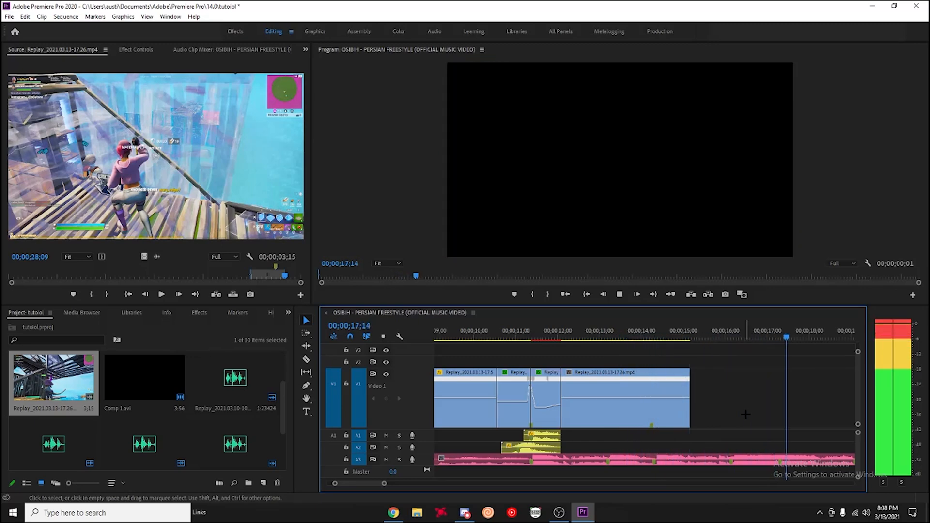
key("space")
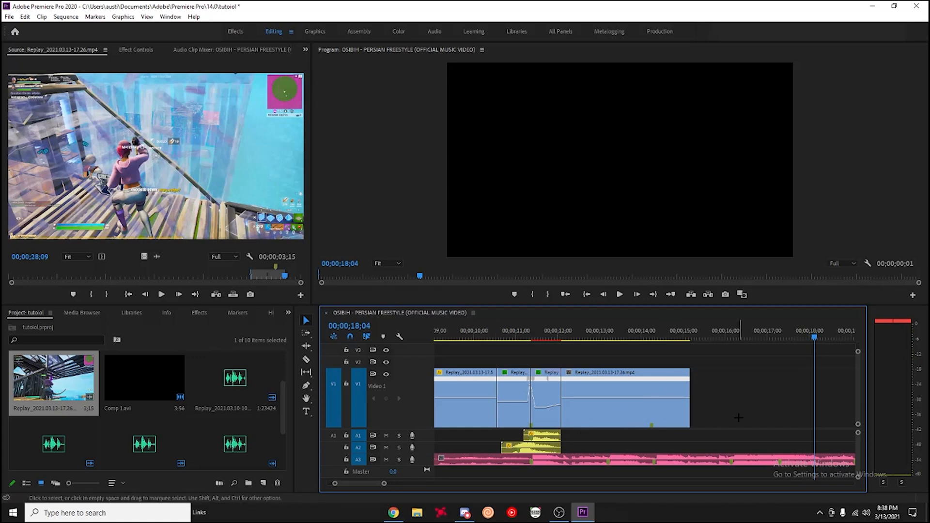
Step: Try aligning the new clip's marker with a later beat marker, extending its start back to the impact segment, and play the result
left_click_drag(630, 409, 765, 413)
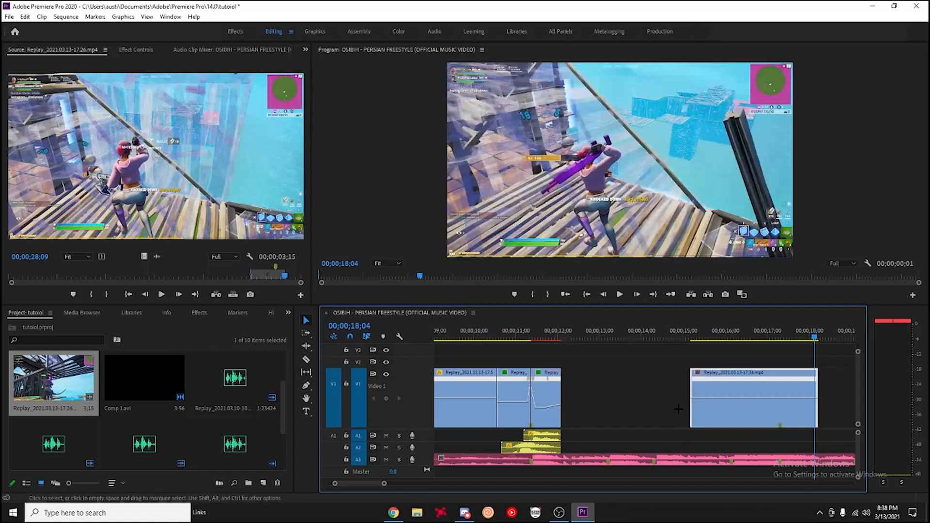
left_click_drag(687, 406, 562, 406)
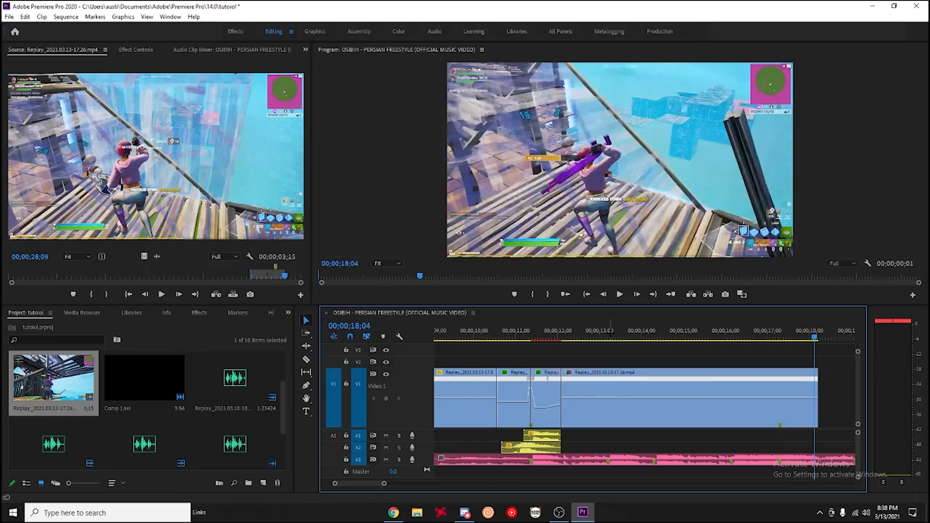
left_click_drag(561, 334, 552, 334)
key("space")
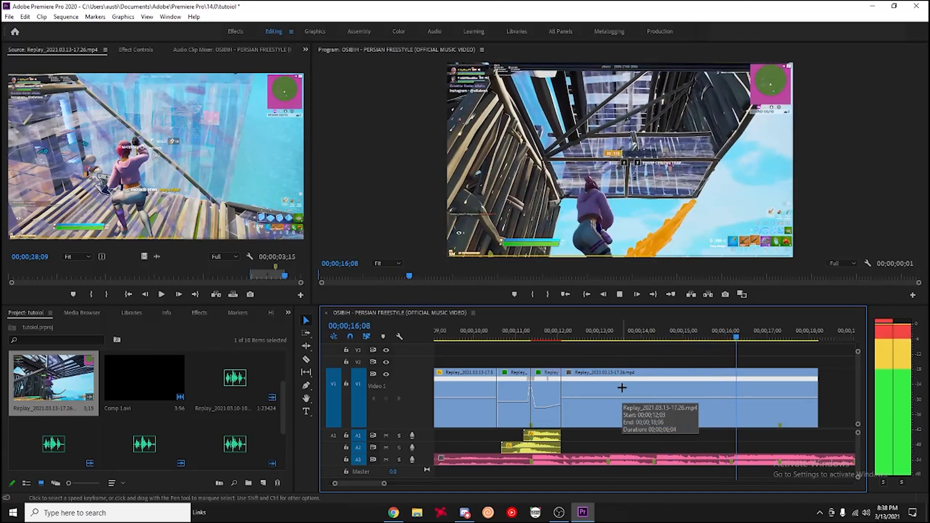
key("space")
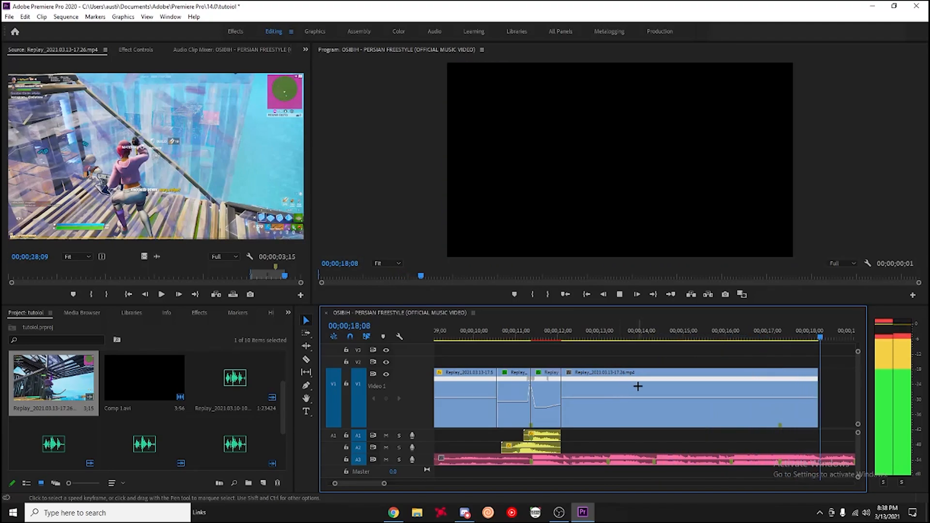
Step: Align the new clip's marker with the beat marker at 00;00;14;09 and trim its start to the end of the impact segment
left_click_drag(625, 405, 704, 406)
left_click_drag(759, 412, 563, 409)
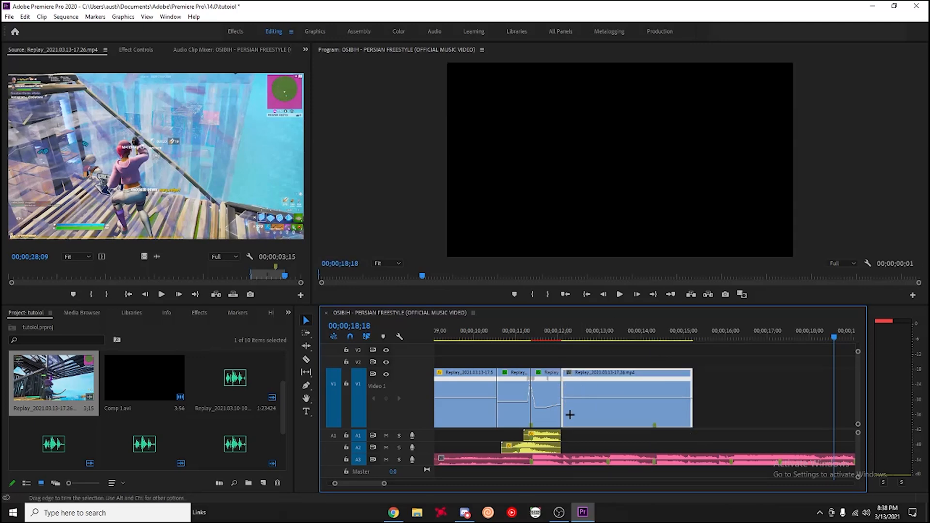
left_click(702, 391)
left_click_drag(727, 338, 655, 341)
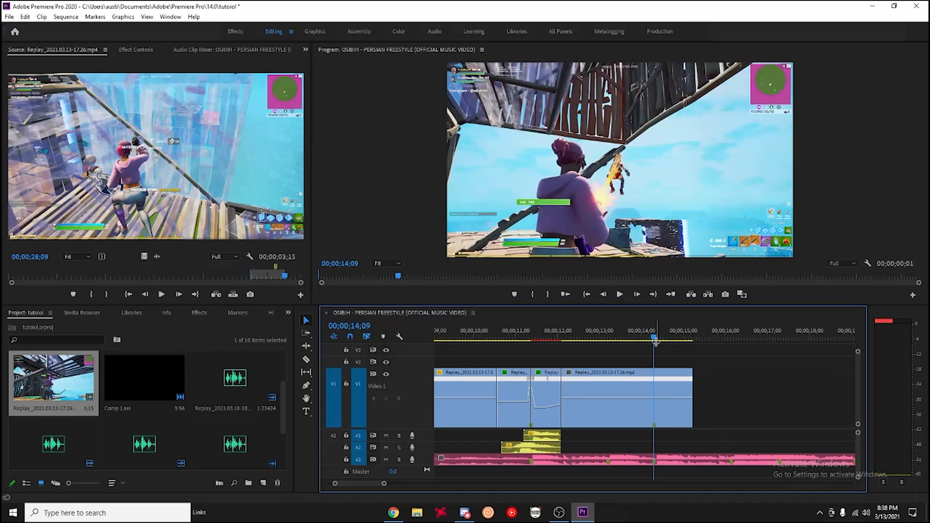
Step: Split the new clip's speed keyframe at the shot marker and ramp the speed up just before the beat at 00;00;14;09
left_click_drag(385, 484, 361, 484)
double_click(537, 402)
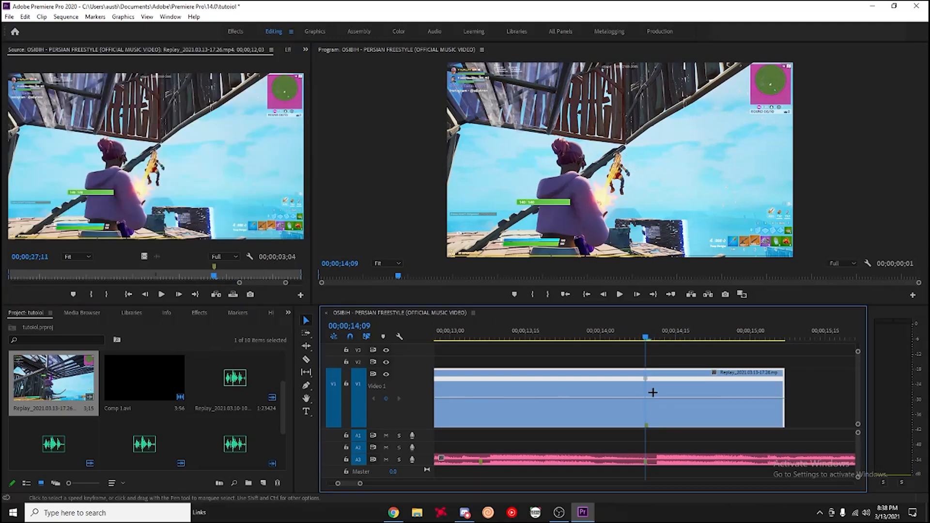
left_click_drag(644, 379, 684, 378)
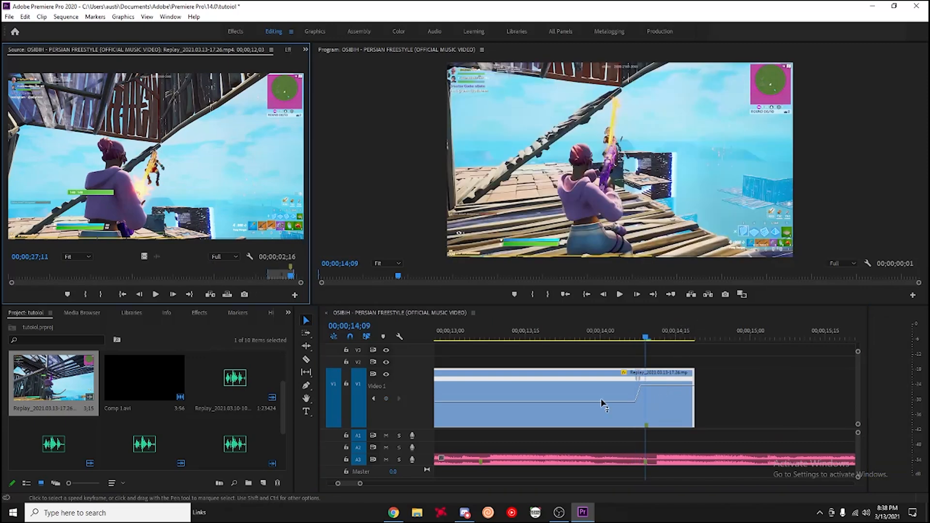
Step: Add a speed keyframe at 00;00;14;09 and ramp the speed down into slow motion by 00;00;14;12
left_click(387, 399)
key("Right")
key("Right")
left_click_drag(645, 373, 673, 421)
key("Right")
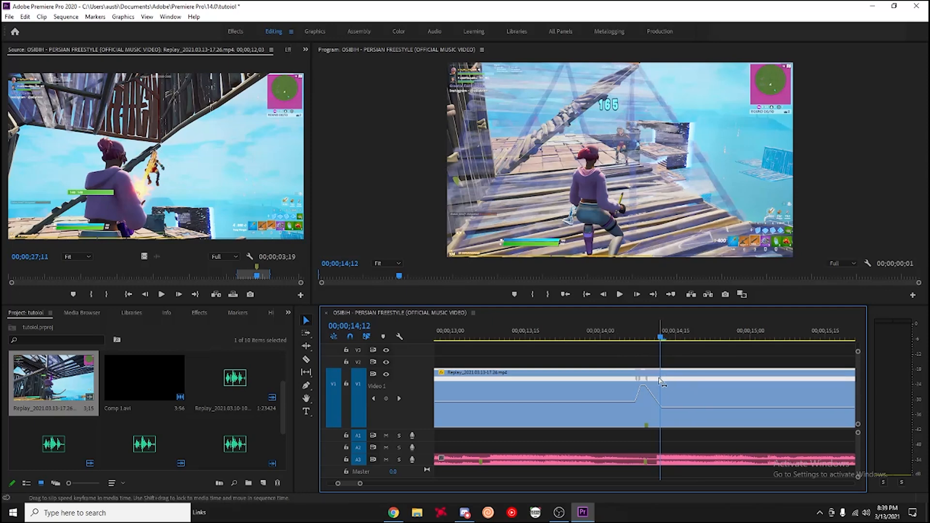
Step: Adjust the speed keyframes after the shot so the slow motion gradually speeds up toward the end of the clip
key("Right")
key("Right")
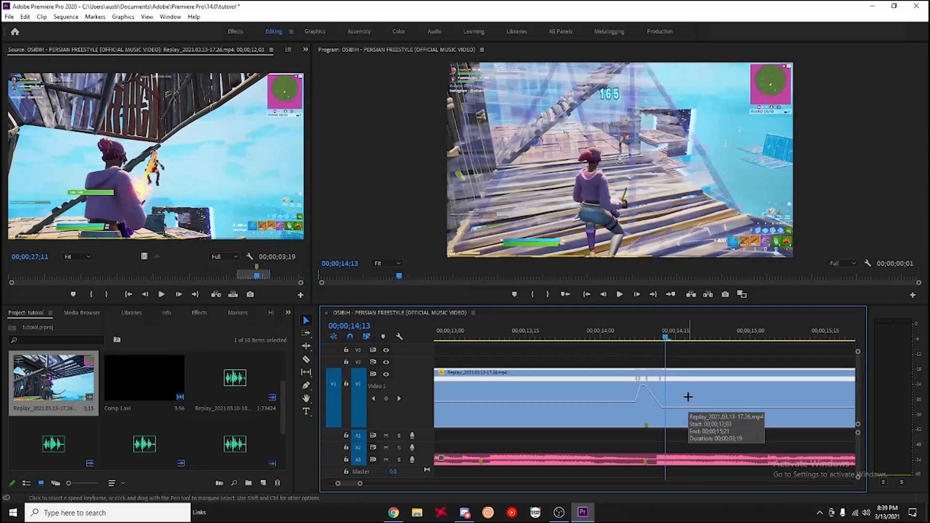
key("Right")
key("Right")
key("Right")
key("Right")
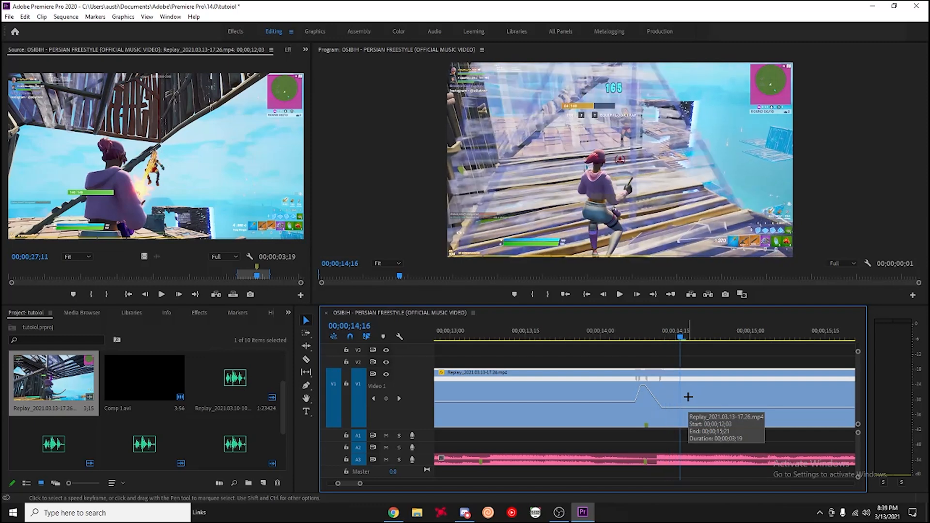
key("Right")
key("Right")
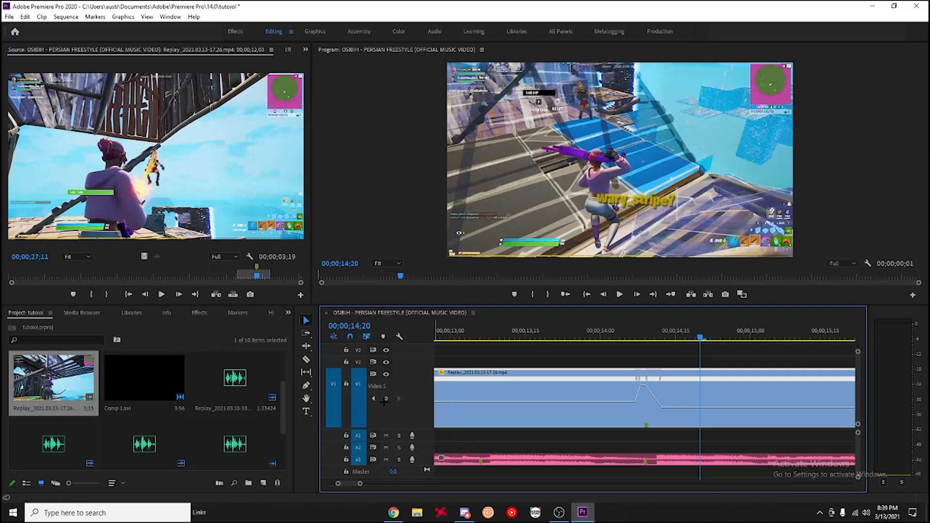
left_click_drag(360, 484, 383, 484)
left_click_drag(648, 379, 694, 385)
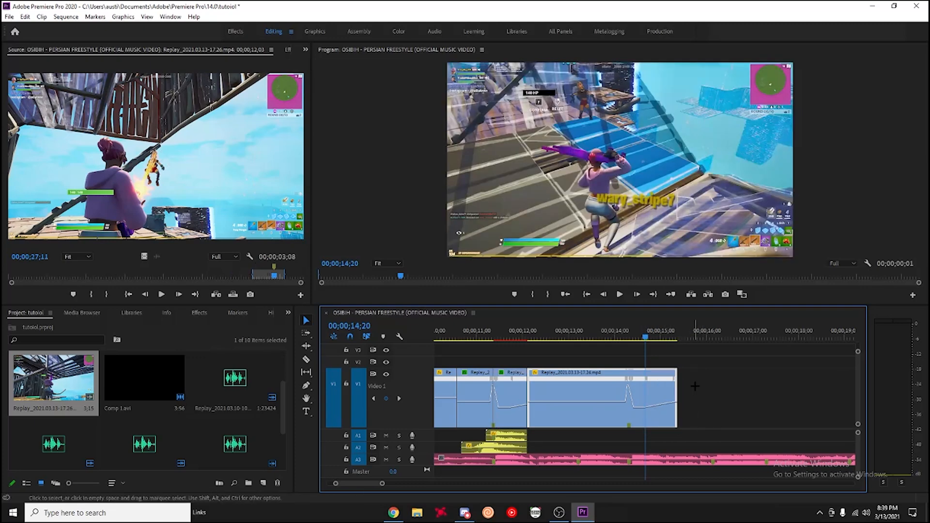
left_click_drag(680, 397, 680, 397)
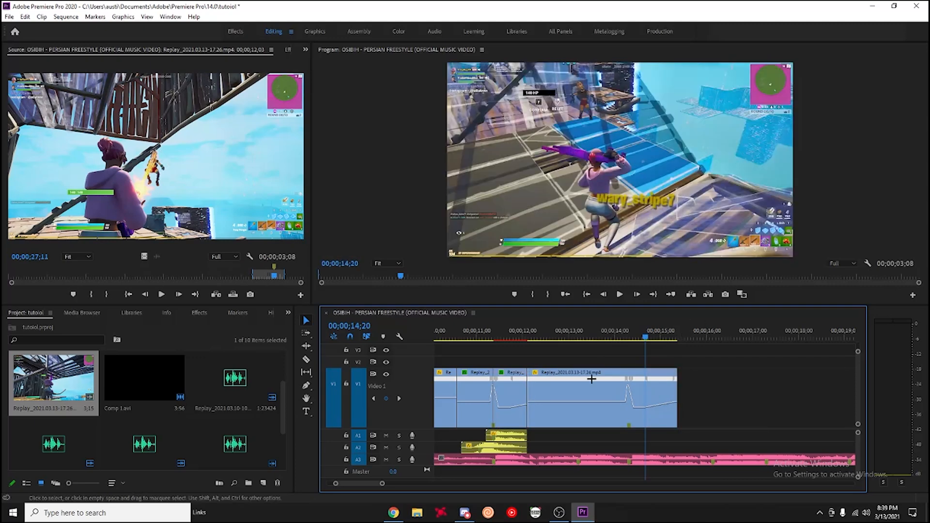
Step: Split the new clip at the beat marker where the speed peaks
key("c")
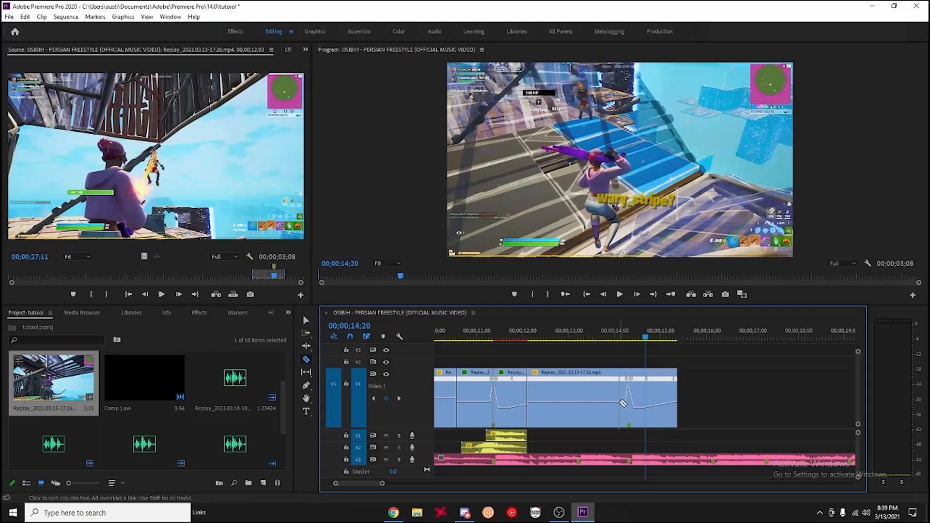
left_click(628, 400)
key("v")
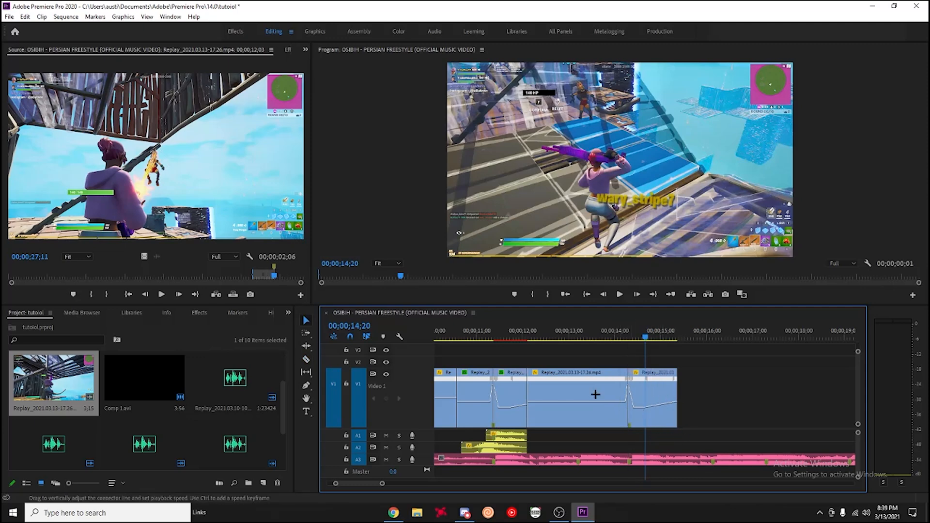
Step: Cut off a short section just before the beat marker and apply the Buildup preset to it
left_click(205, 312)
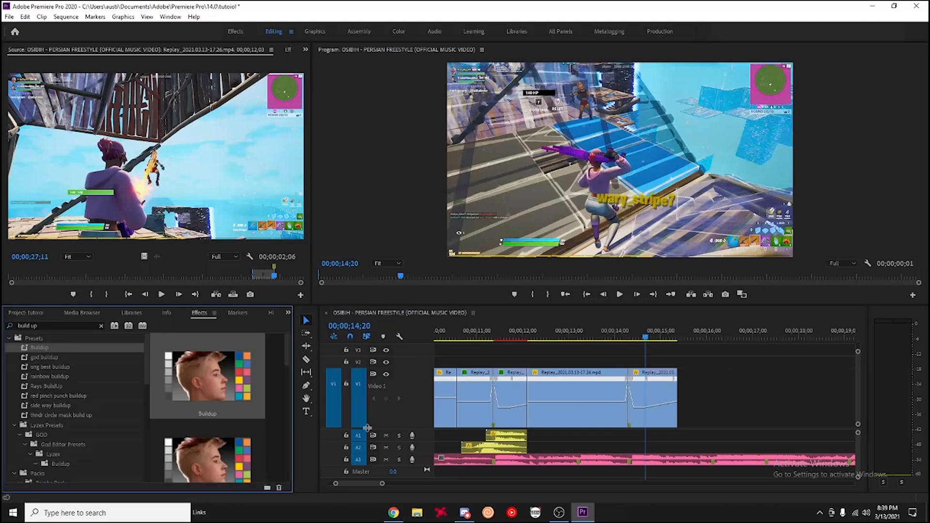
left_click_drag(51, 347, 574, 400)
key("c")
left_click(597, 396)
key("v")
left_click_drag(48, 347, 607, 393)
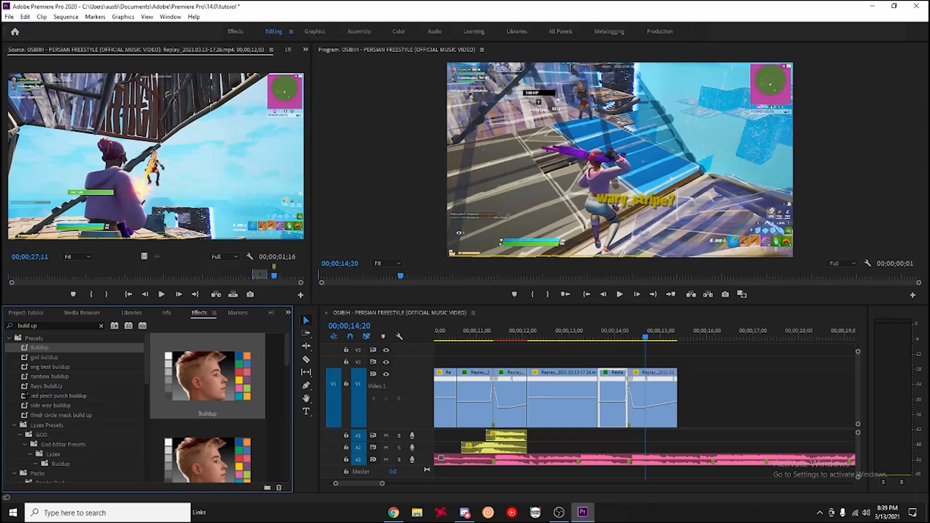
left_click(751, 392)
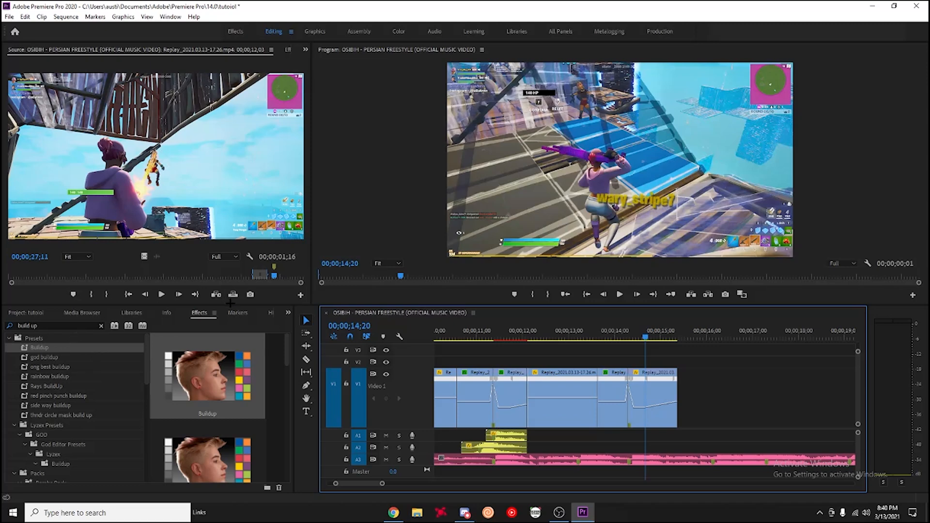
Step: Clear the effects search and apply the Weasel | Over editing impact preset to the clip right after the second beat marker
left_click(100, 326)
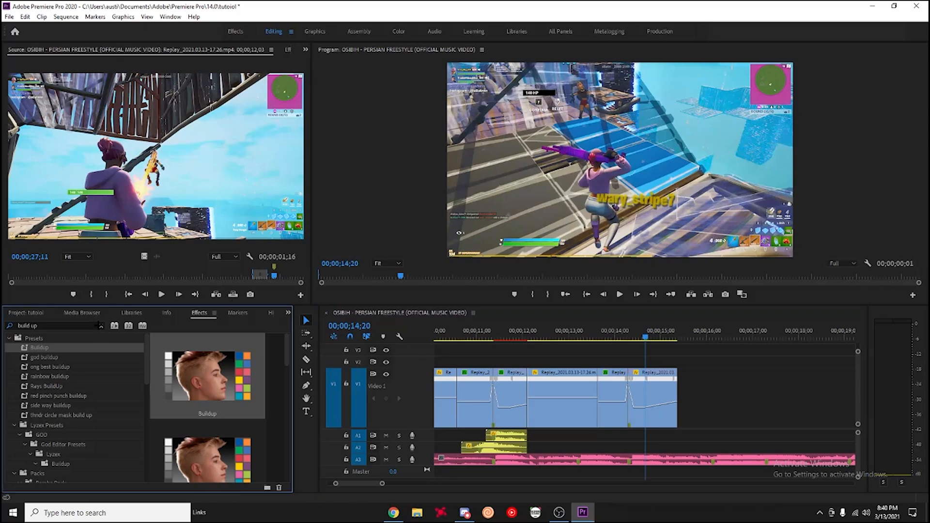
left_click(101, 325)
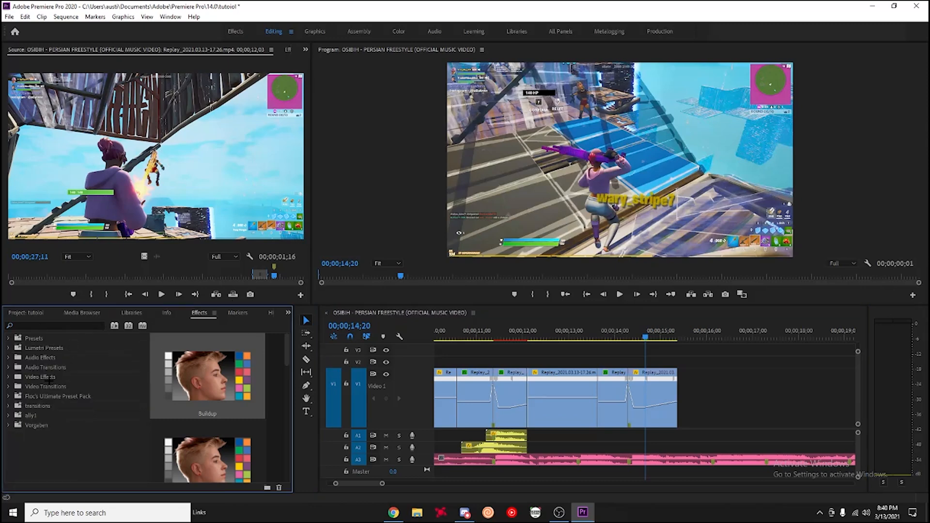
left_click(8, 415)
left_click_drag(59, 430, 653, 399)
left_click(768, 431)
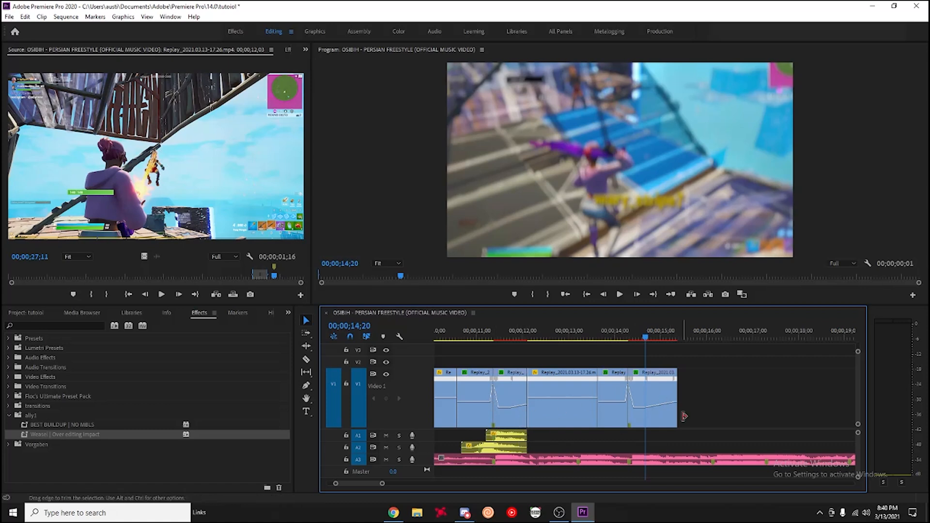
Step: Place the pump shot and whoosh sounds around the second beat marker, and trim the last clip to end with them
left_click(46, 313)
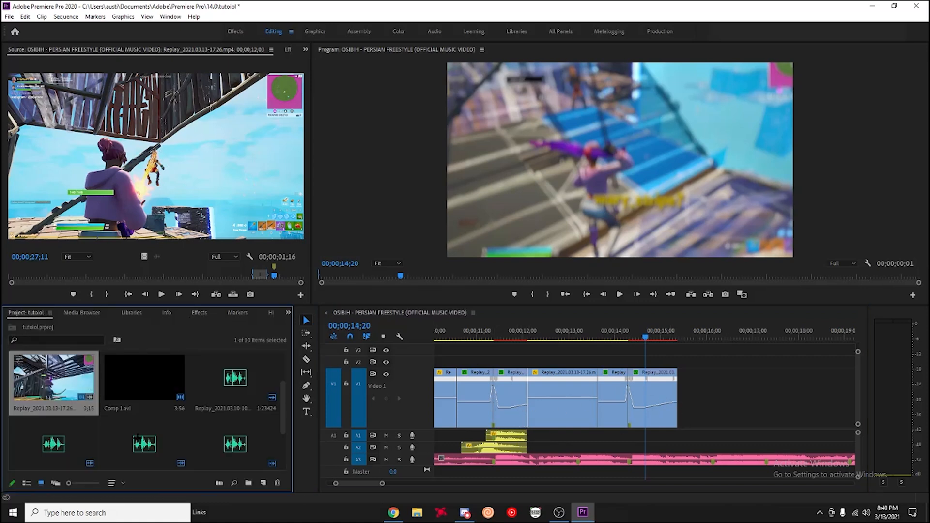
left_click_drag(141, 382, 637, 435)
left_click_drag(63, 385, 629, 447)
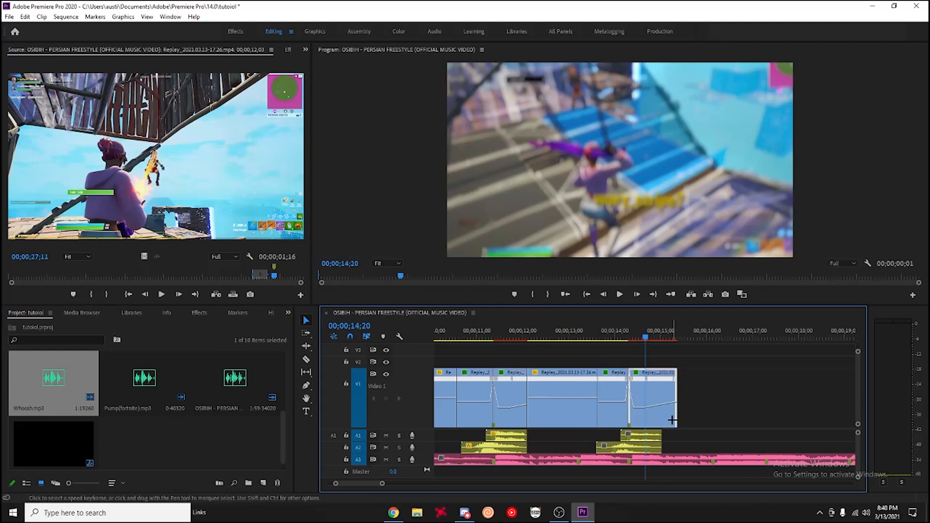
left_click_drag(677, 418, 660, 392)
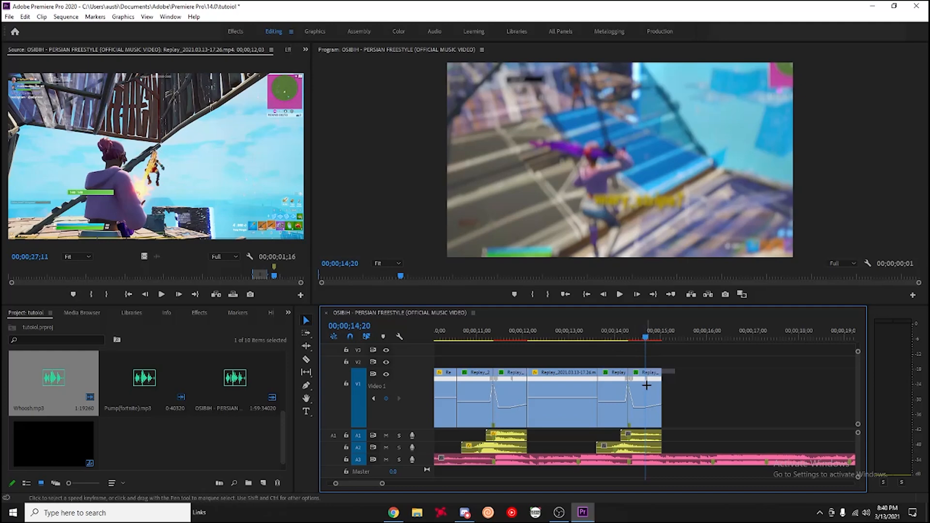
Step: Render previews for the last clip and for the impact clip after the first beat marker
left_click(67, 16)
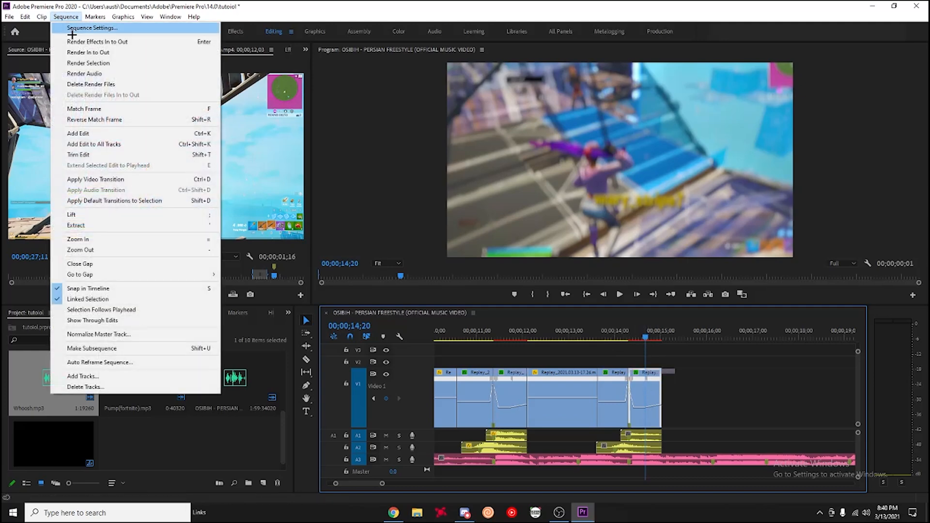
left_click(98, 64)
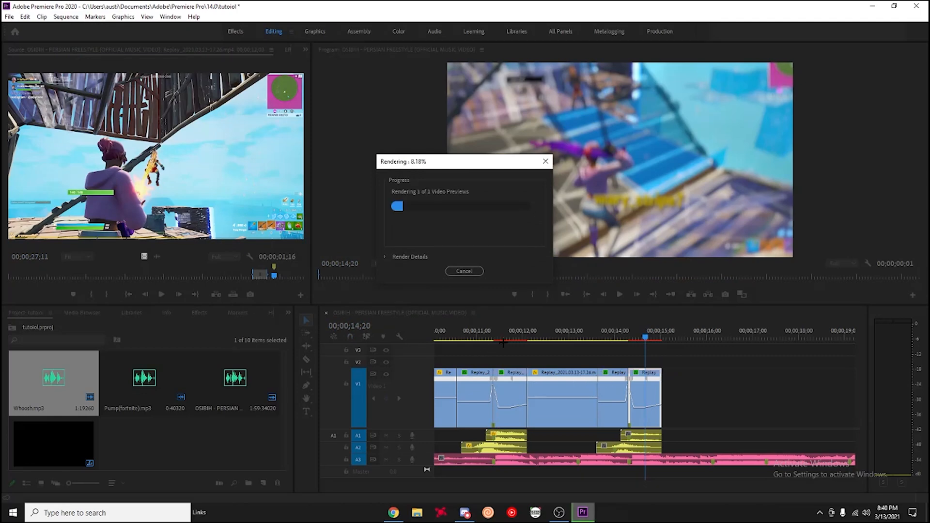
key("space")
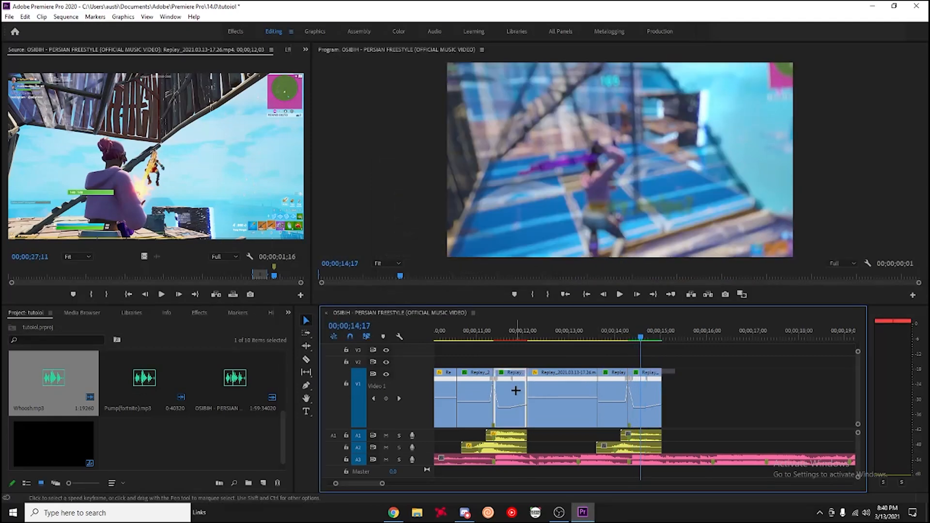
left_click(65, 16)
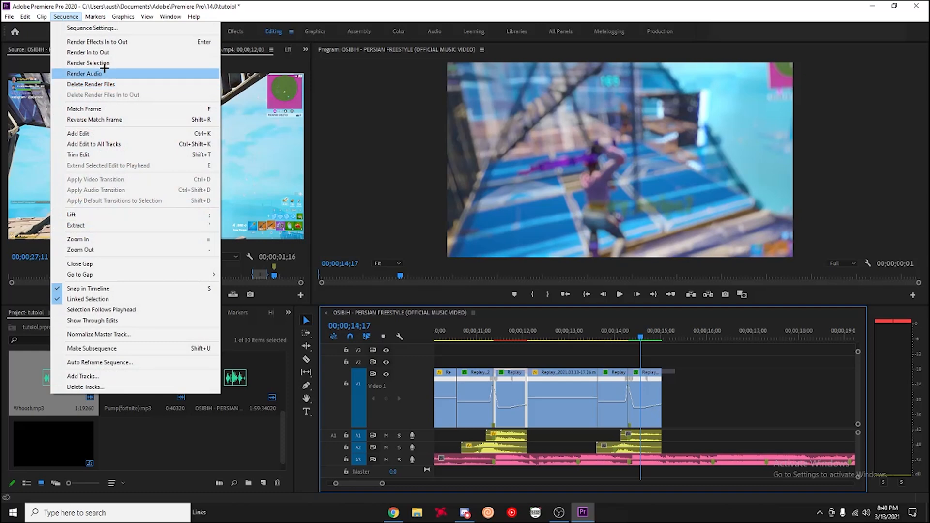
left_click(97, 63)
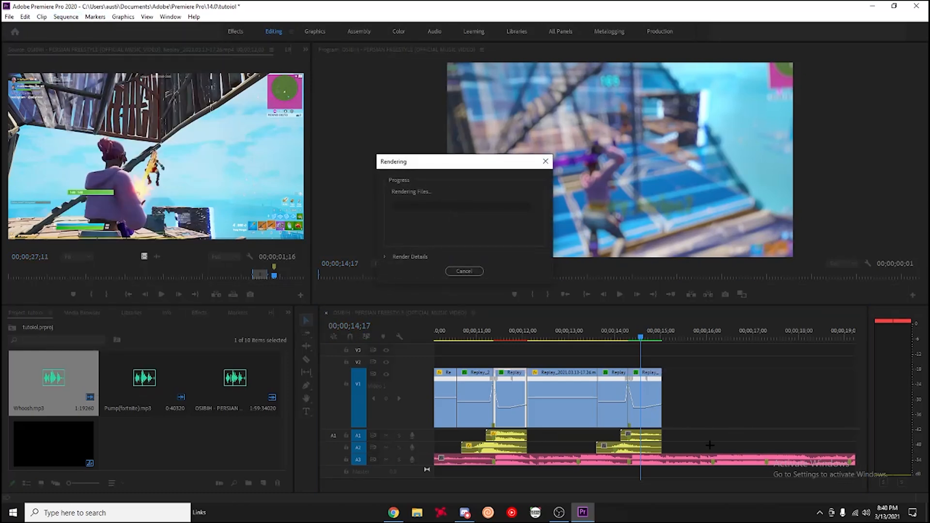
key("space")
Step: Nest all the pieces of the last replay clip into one sequence with the default name
scroll(724, 433, "up", 3)
left_click_drag(382, 484, 403, 484)
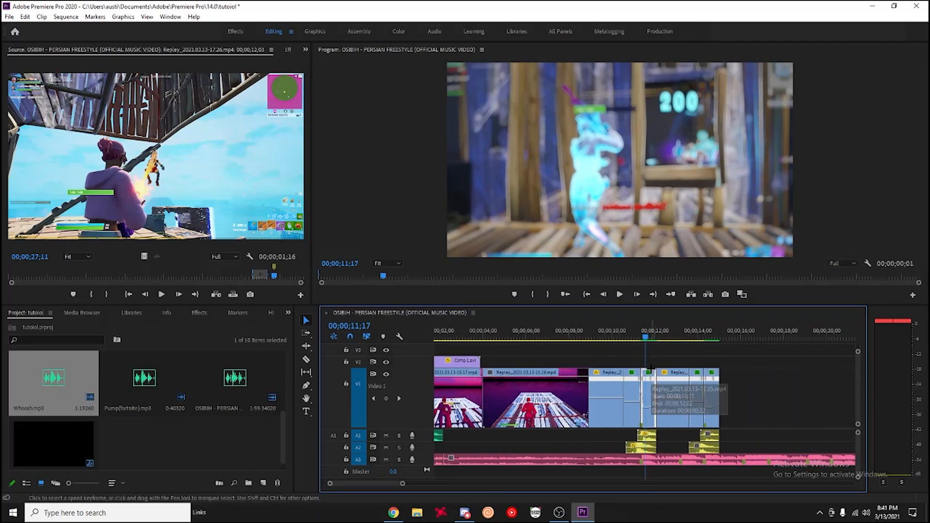
left_click_drag(669, 352, 711, 396)
right_click(711, 396)
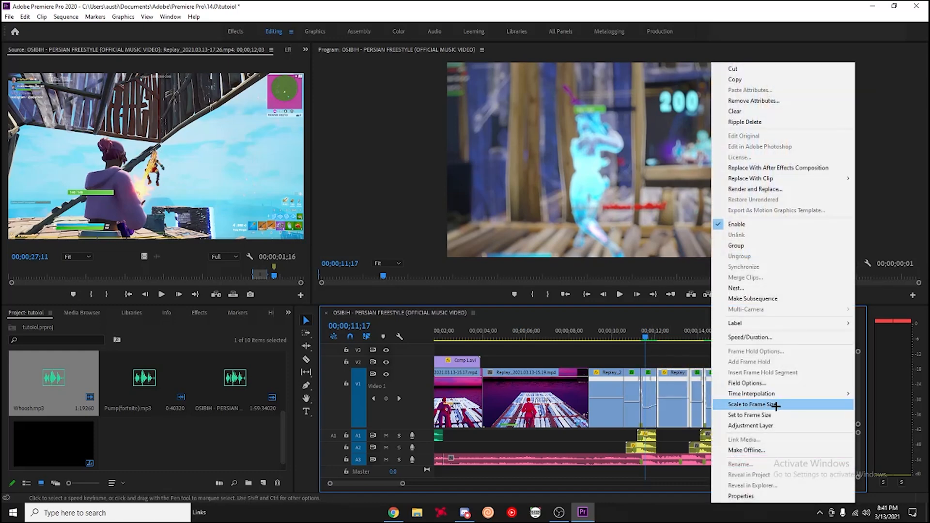
left_click(758, 288)
left_click(442, 267)
left_click(696, 372)
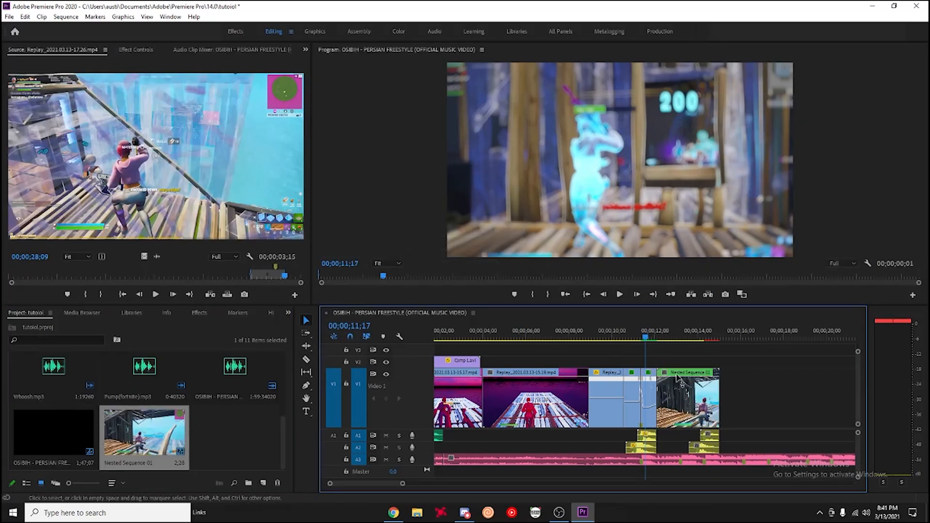
Step: Nest the three pieces of the preceding replay clip into their own sequence
left_click(615, 387)
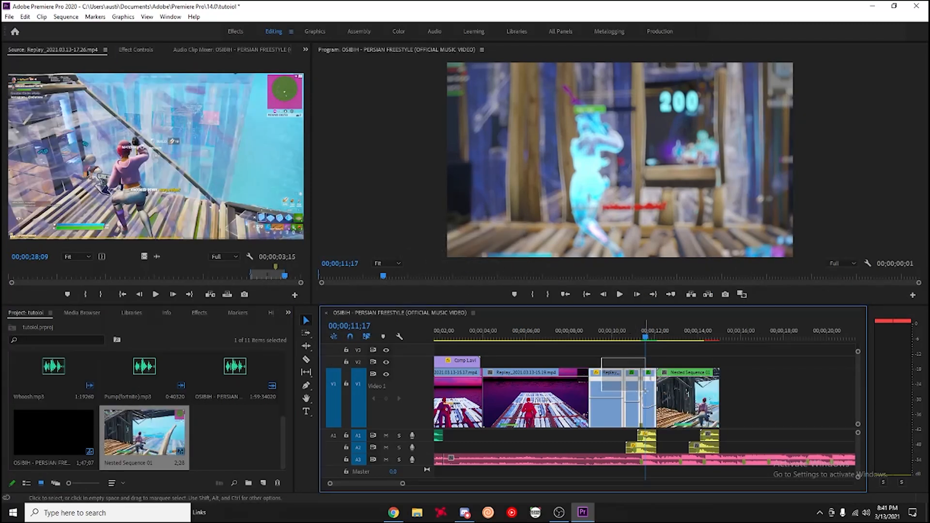
right_click(618, 385)
left_click(648, 287)
key("BackSpace")
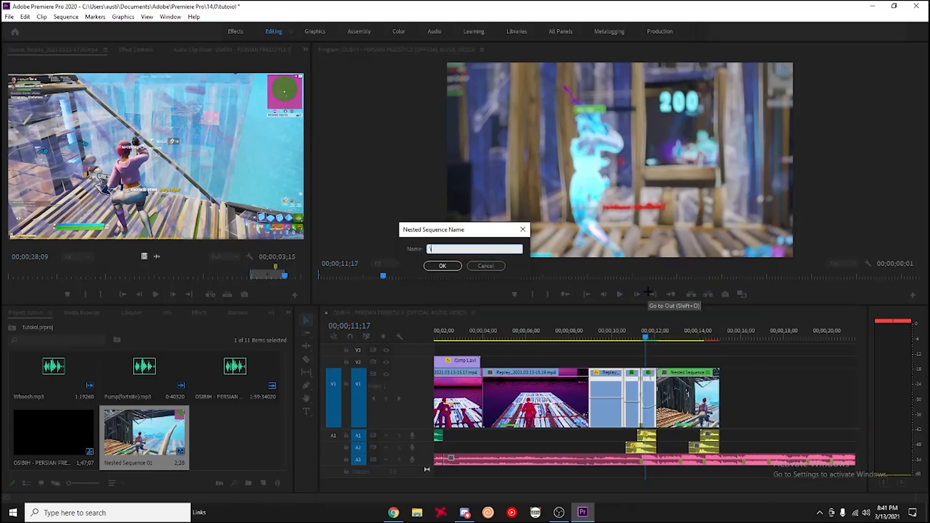
key("Return")
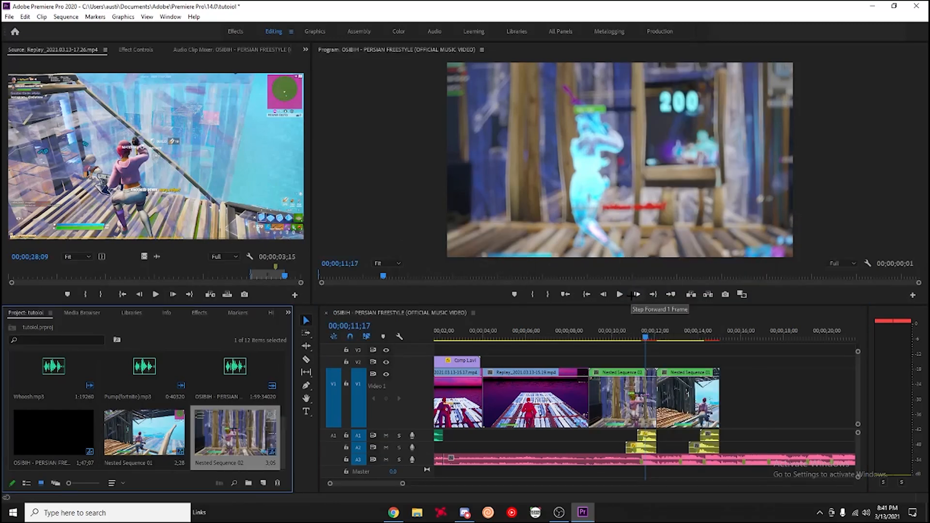
Step: Return the playhead to the start of the timeline and save the project
left_click_drag(485, 336, 408, 337)
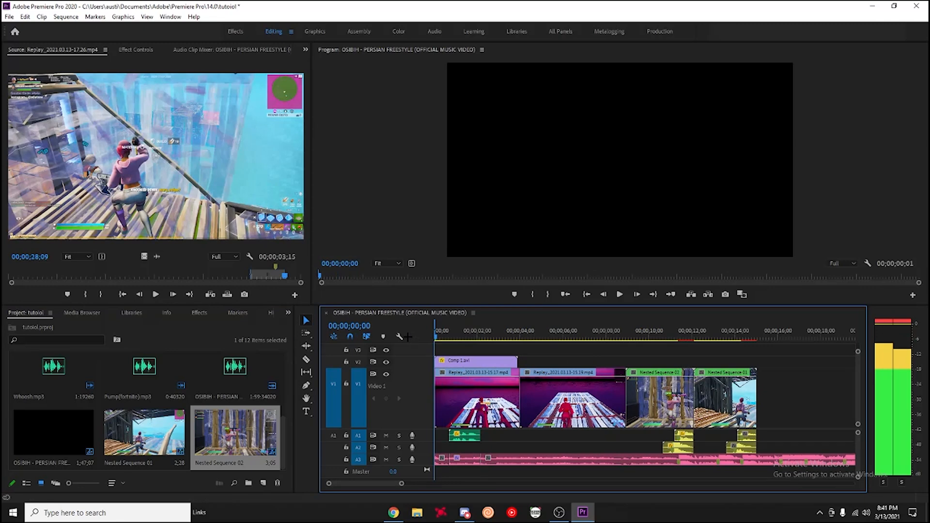
left_click(9, 17)
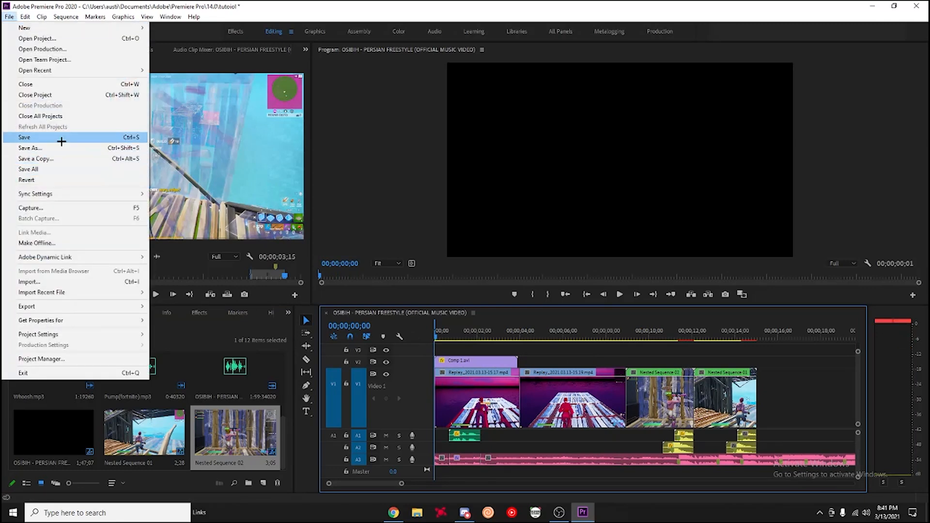
left_click(62, 138)
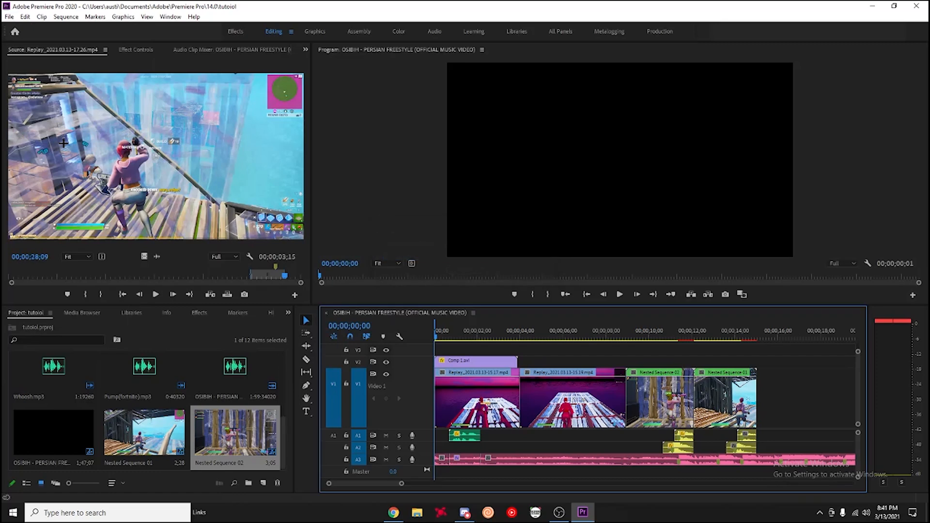
Step: Play the whole montage from the beginning to check the edit against the song
left_click(518, 438)
left_click(508, 447)
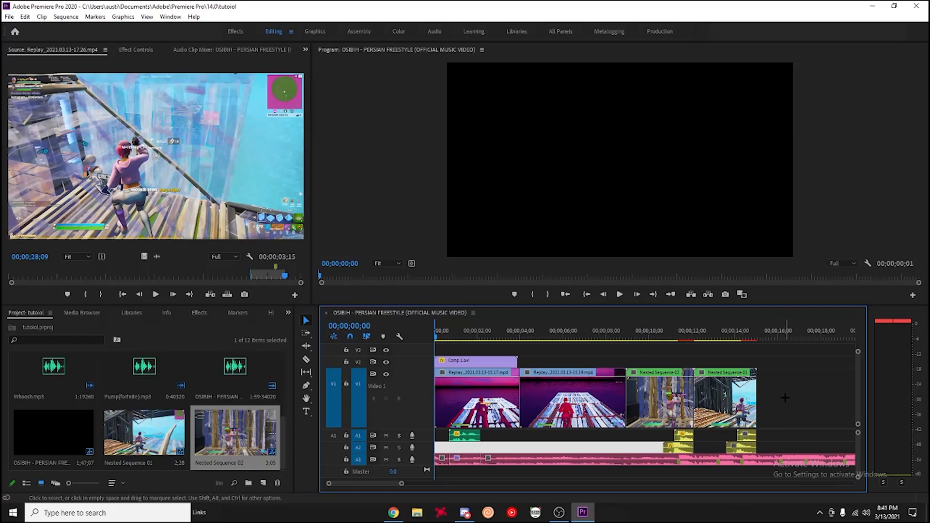
left_click(811, 392)
key("space")
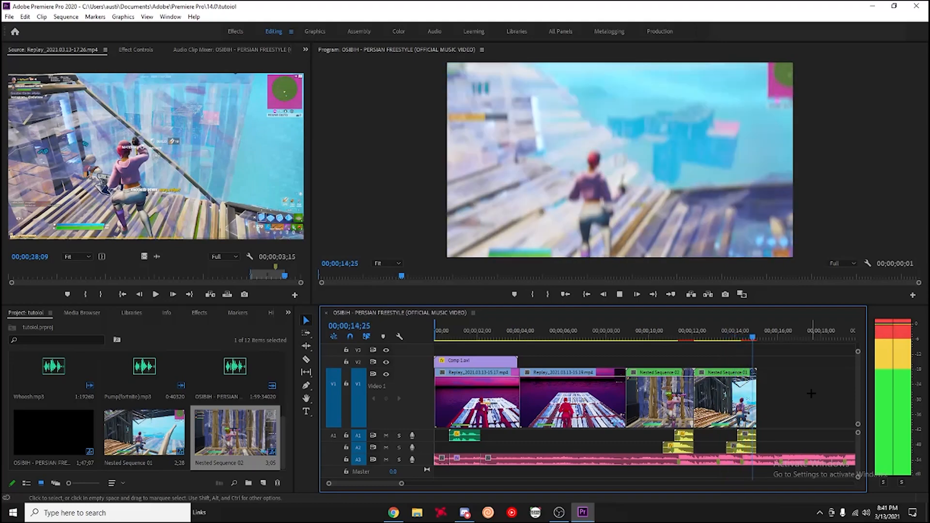
key("space")
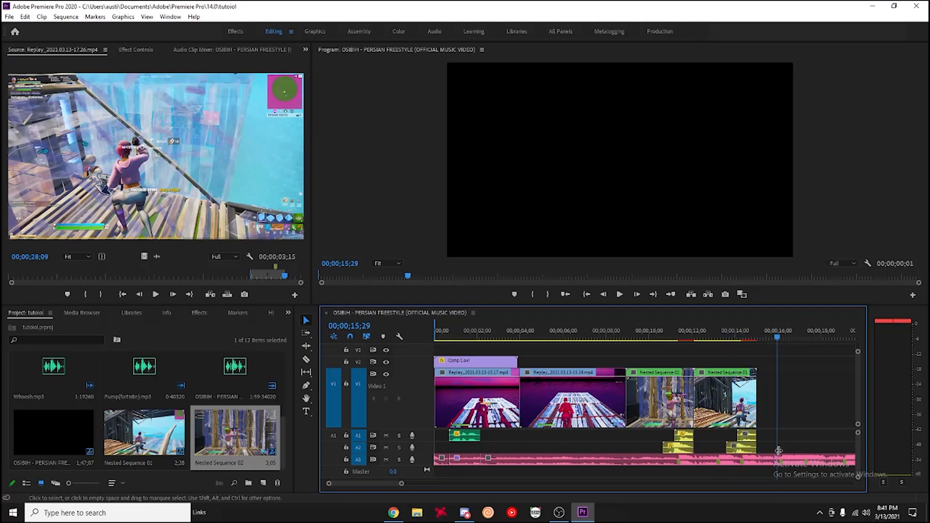
right_click(747, 434)
left_click(787, 421)
left_click_drag(401, 483, 391, 485)
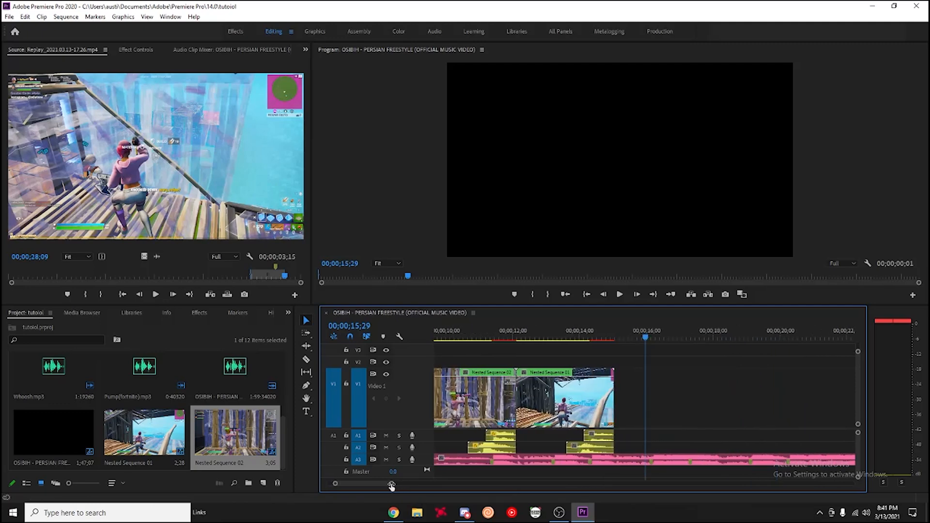
scroll(177, 438, "up", 3)
scroll(180, 432, "down", 3)
right_click(149, 376)
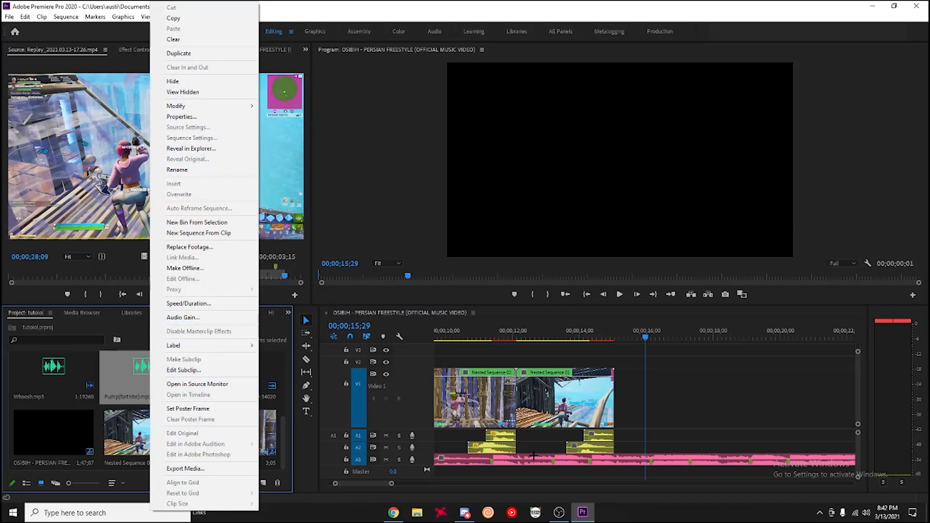
left_click(706, 439)
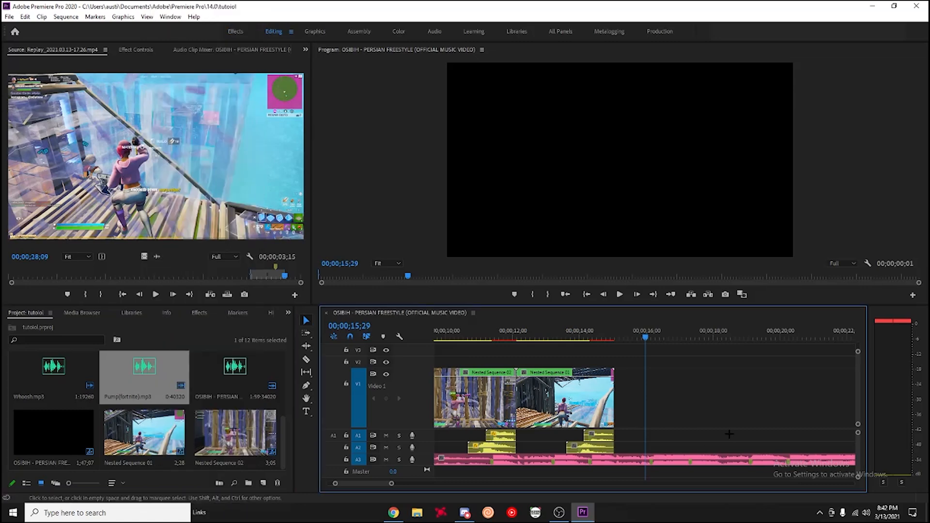
right_click(595, 435)
left_click(688, 417)
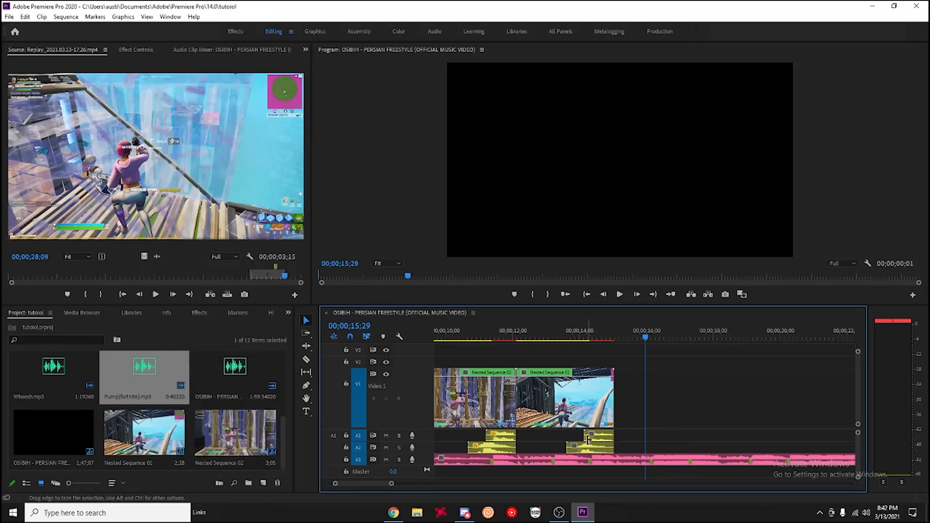
Step: Raise the audio gain of the pump shot and whoosh sounds under the last nested clip
right_click(595, 437)
left_click(637, 335)
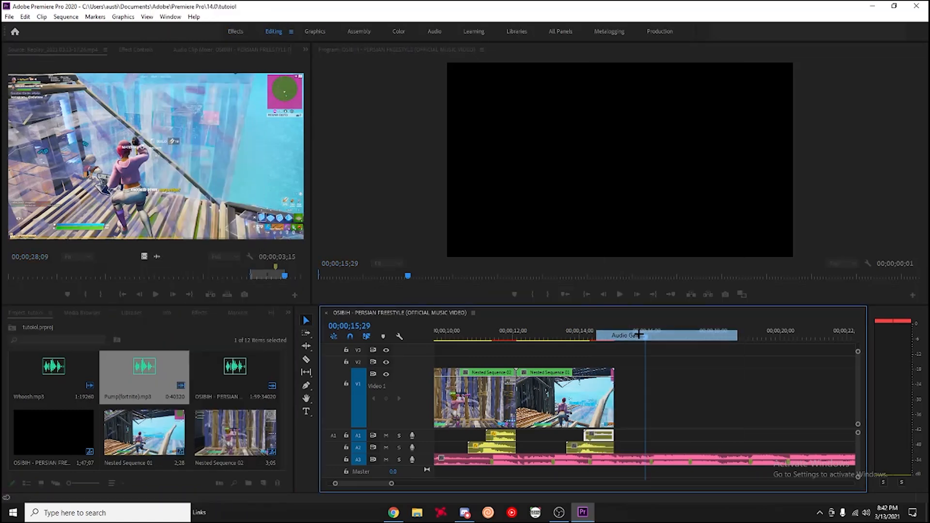
key("Return")
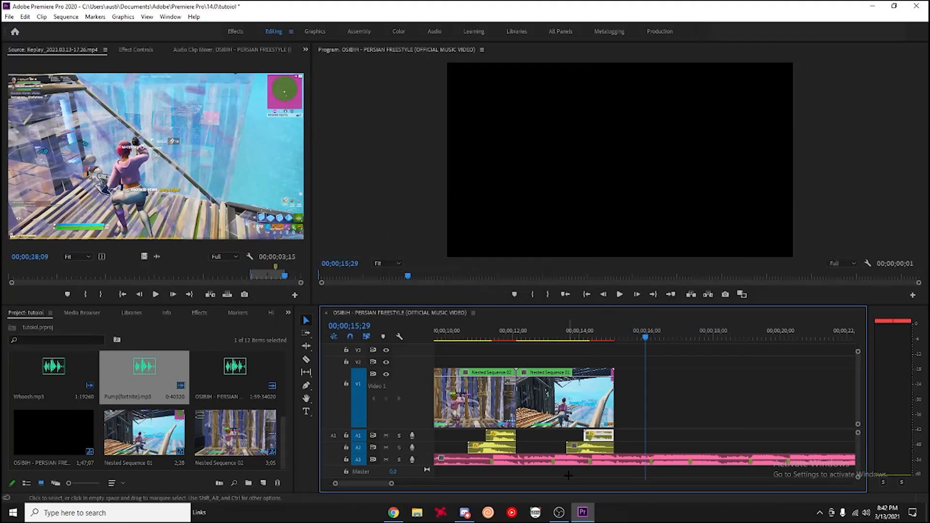
right_click(591, 449)
left_click(637, 346)
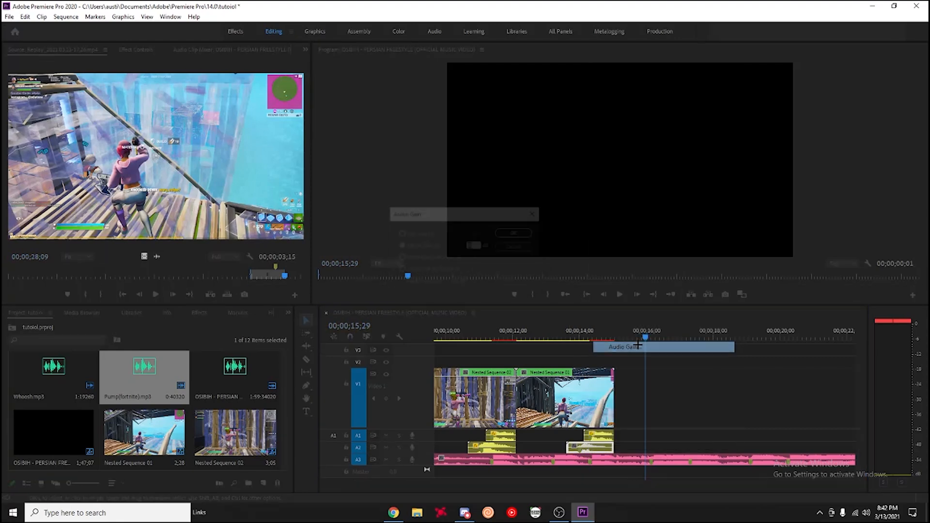
key("Return")
Step: Play the last nested clip to check the adjusted sound effects against the music
left_click_drag(599, 333, 548, 335)
key("space")
left_click(657, 392)
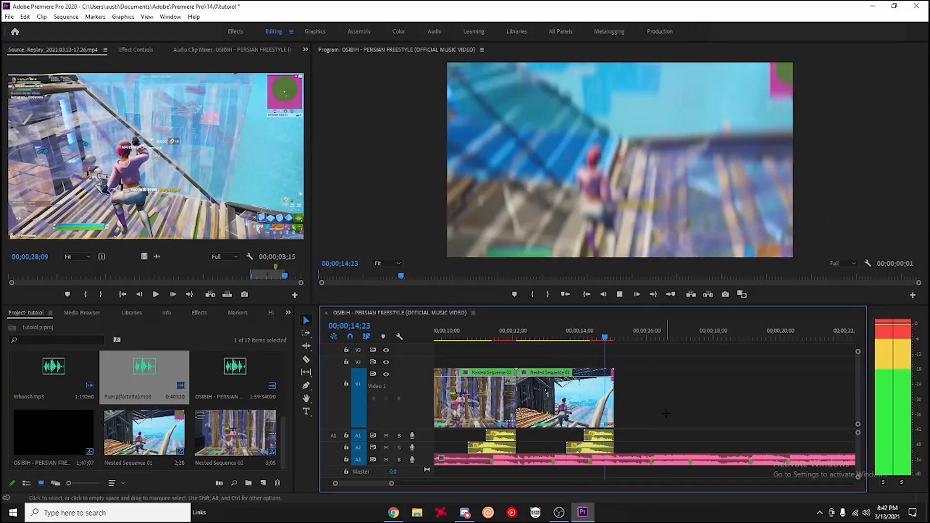
key("space")
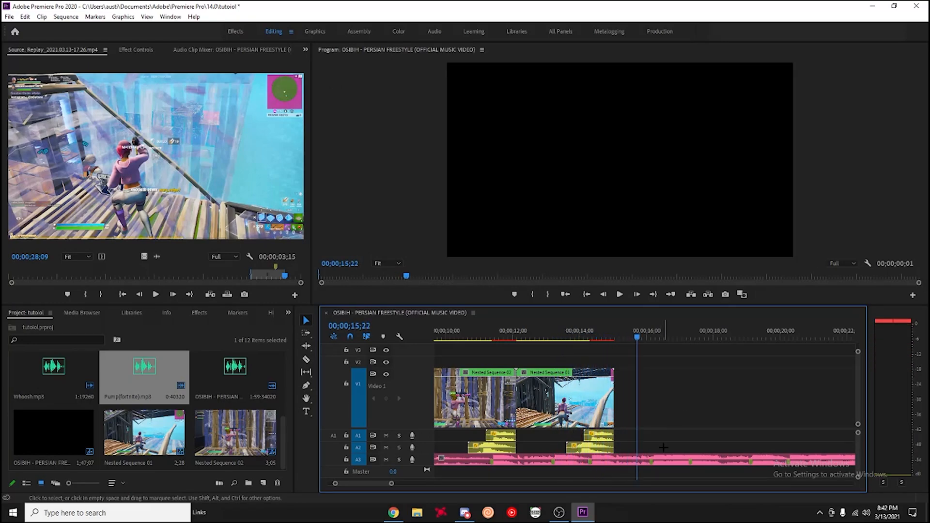
Step: Cut the song where the last video clip ends and delete the remainder
key("c")
left_click(615, 460)
key("v")
left_click(647, 456)
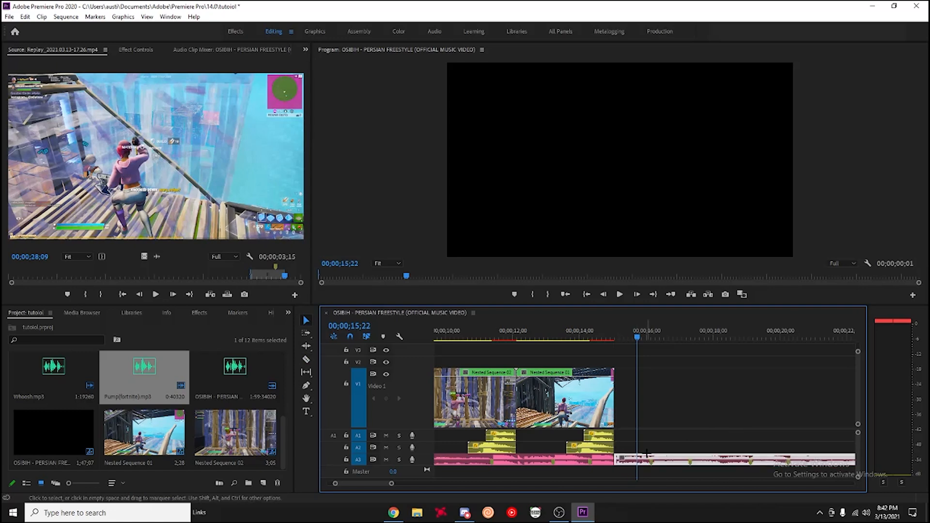
key("Delete")
Step: Create a 1920 × 1080 adjustment layer with a 29.97 fps drop-frame timebase and square pixels
scroll(654, 440, "up", 8)
scroll(663, 427, "up", 2)
left_click(390, 485)
left_click_drag(390, 485, 422, 484)
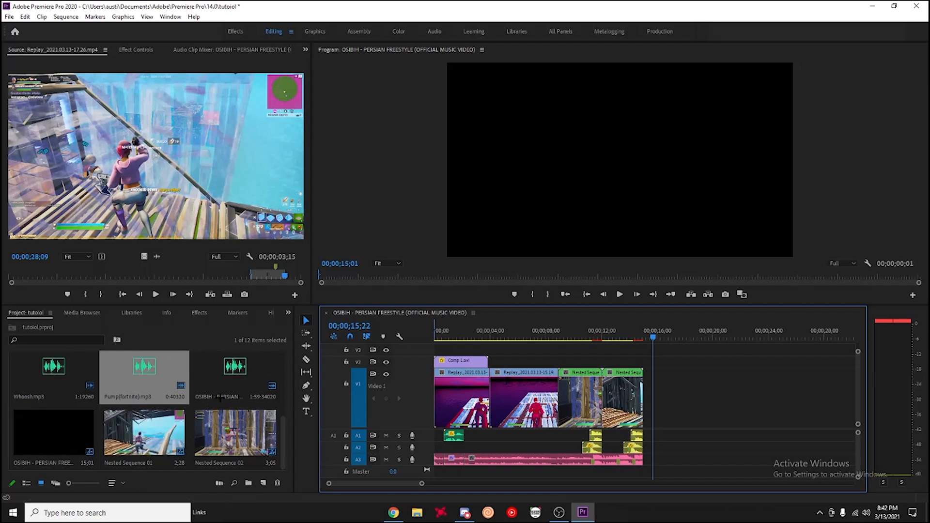
left_click(261, 485)
left_click(290, 366)
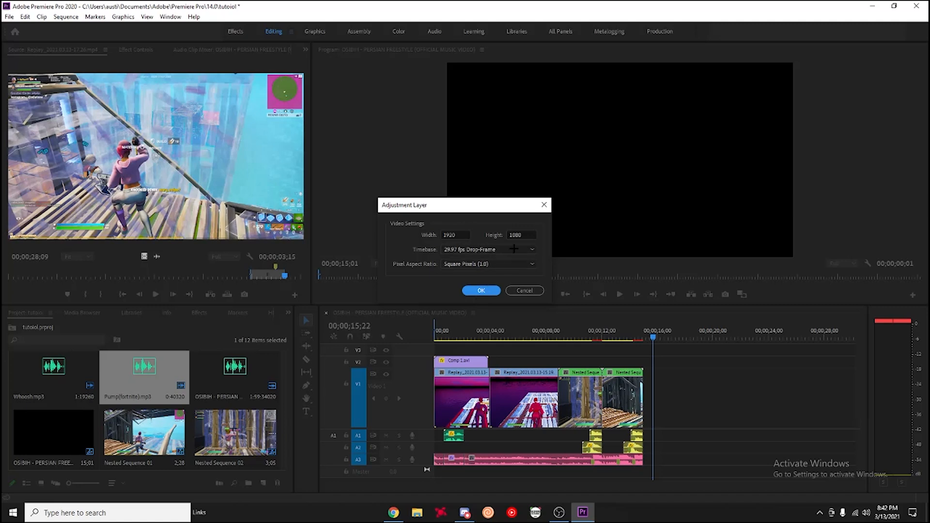
left_click(480, 290)
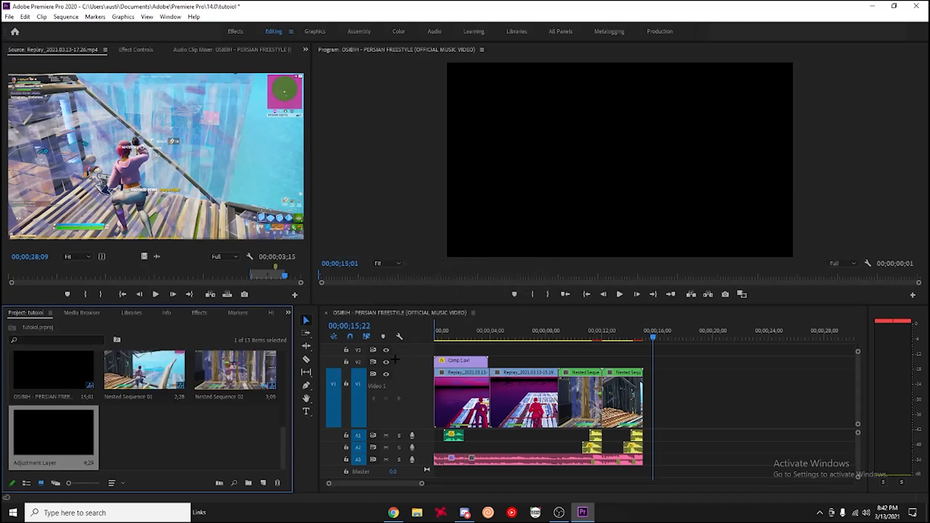
Step: Place the adjustment layer on track V3 at the sequence start and extend it to the end of the last video clip
left_click_drag(54, 432, 439, 349)
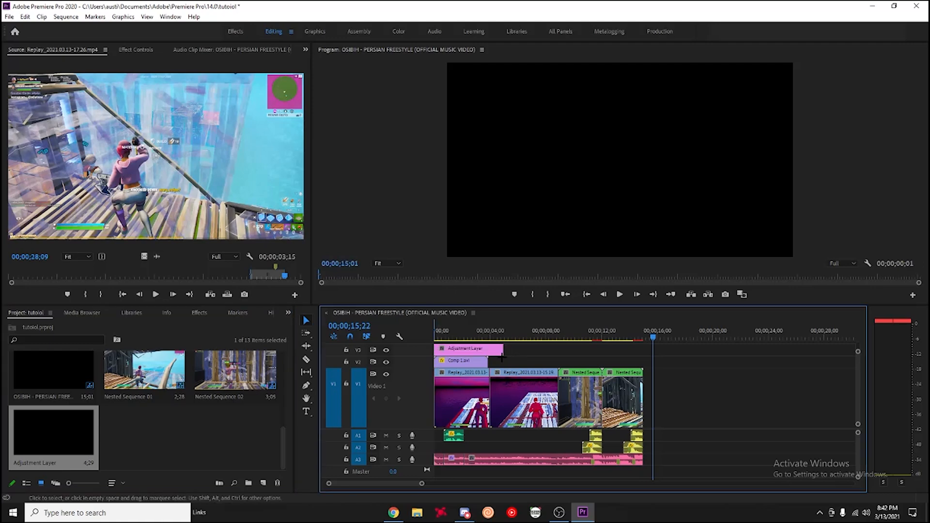
left_click(477, 352)
left_click_drag(502, 349, 642, 356)
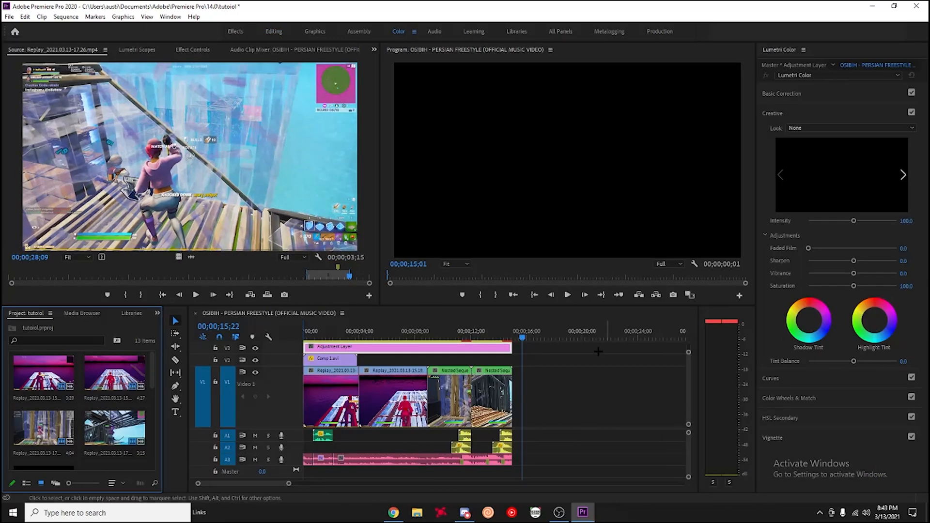
Step: Tint the adjustment layer's shadows toward blue-violet and its highlights toward red, using a frame of the first nested clip as reference
left_click(453, 334)
left_click_drag(829, 320, 818, 326)
left_click_drag(881, 319, 875, 301)
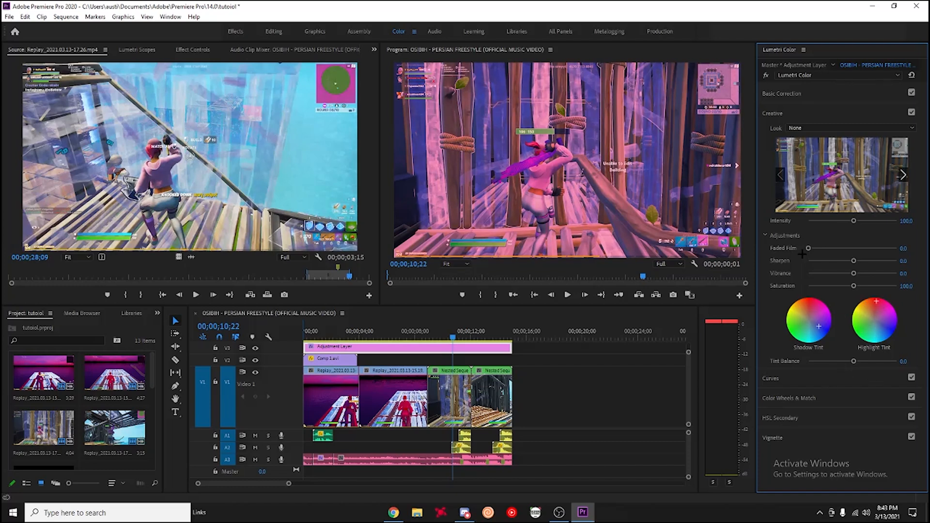
Step: Adjust the adjustment layer's faded film, sharpen and vibrance, and fine-tune its shadow tint
left_click_drag(814, 248, 705, 264)
mouse_move(849, 261)
left_mouse_down()
mouse_move(762, 271)
mouse_move(901, 271)
mouse_move(801, 272)
mouse_move(896, 272)
mouse_move(858, 266)
left_mouse_up()
mouse_move(855, 273)
left_mouse_down()
mouse_move(899, 272)
mouse_move(789, 272)
mouse_move(851, 261)
mouse_move(879, 285)
mouse_move(804, 284)
mouse_move(851, 282)
left_mouse_up()
left_click_drag(818, 326, 818, 327)
left_click(639, 364)
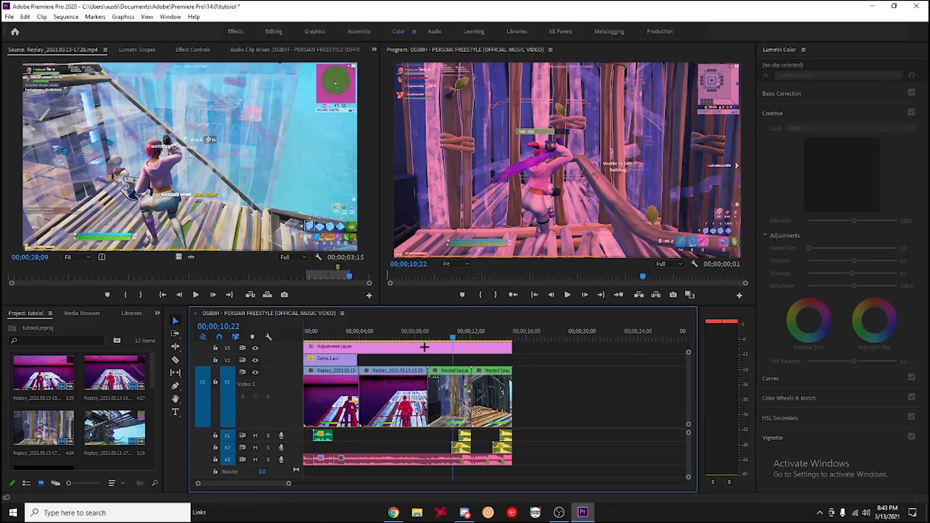
Step: Save the project and play the colour-graded montage from the beginning
key("Home")
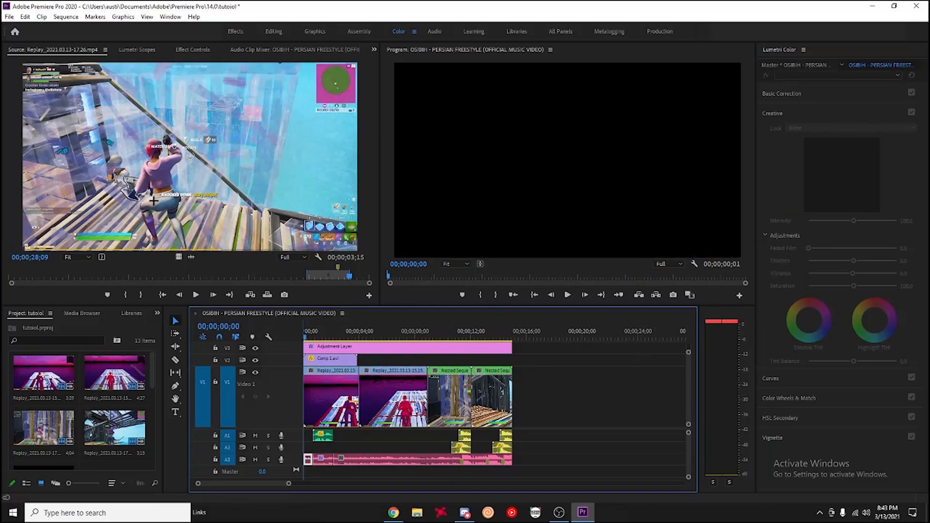
left_click(9, 17)
left_click(68, 138)
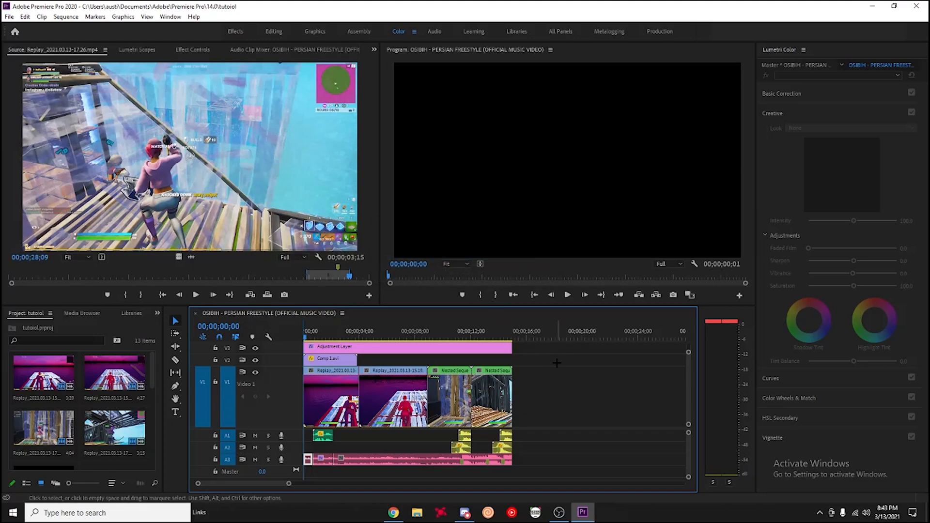
key("space")
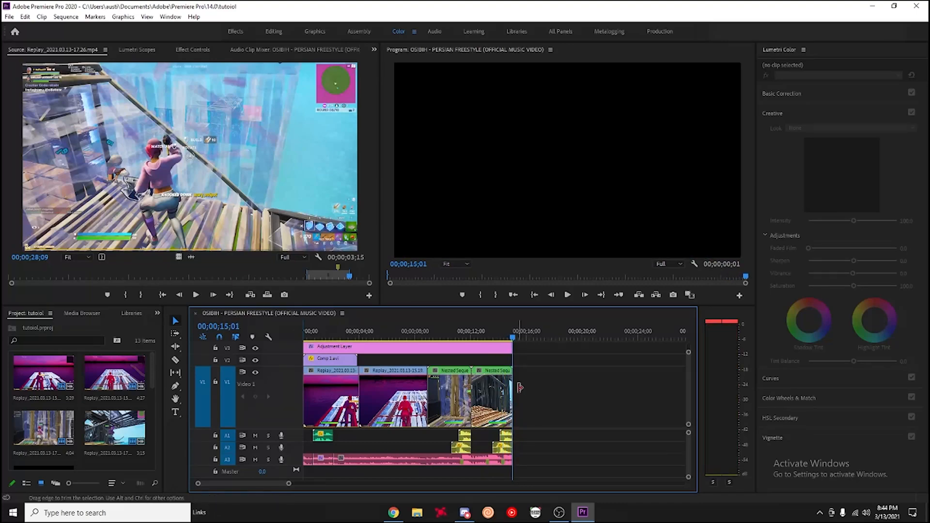
Step: Extend the song past the last video clip to about 17 seconds on the timeline
left_click(505, 459)
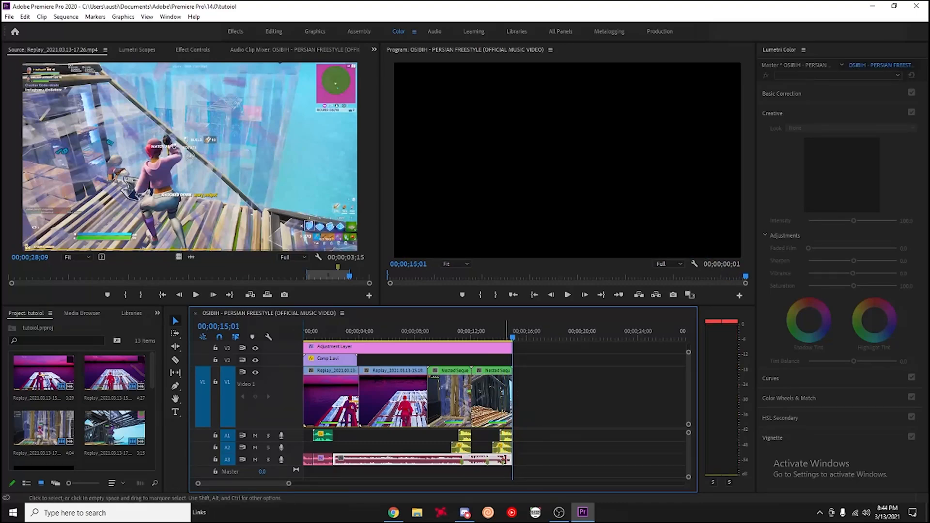
left_click_drag(505, 459, 546, 459)
left_click(494, 321)
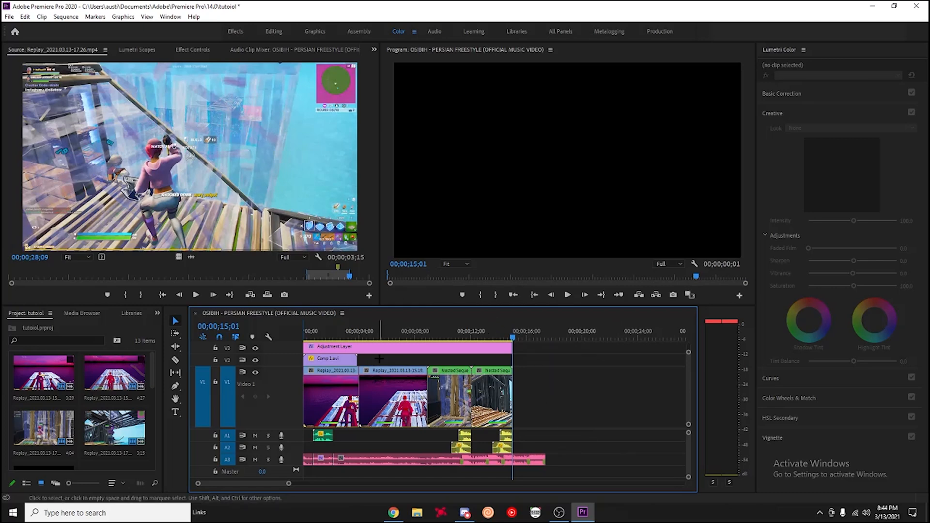
Step: Open the media export settings for the sequence and set a custom source range covering about the first 15 seconds
left_click(10, 17)
mouse_move(55, 308)
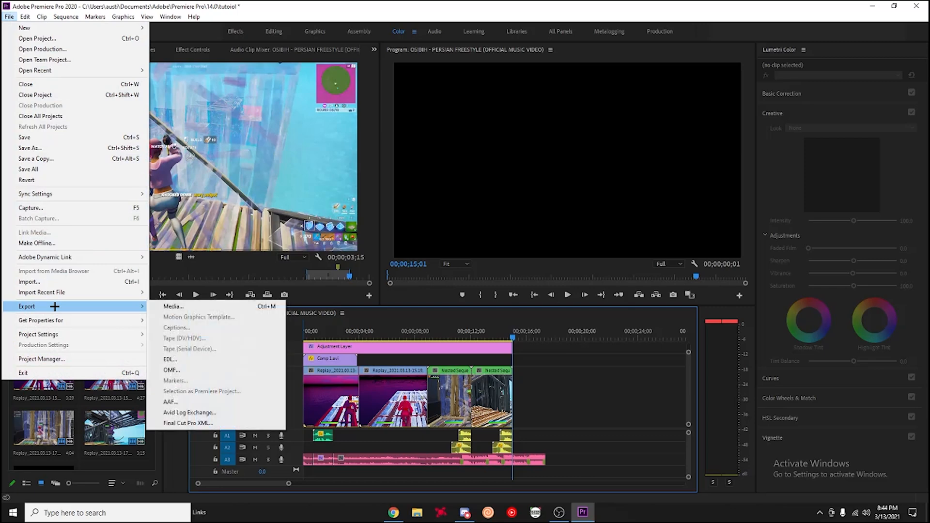
left_click(179, 310)
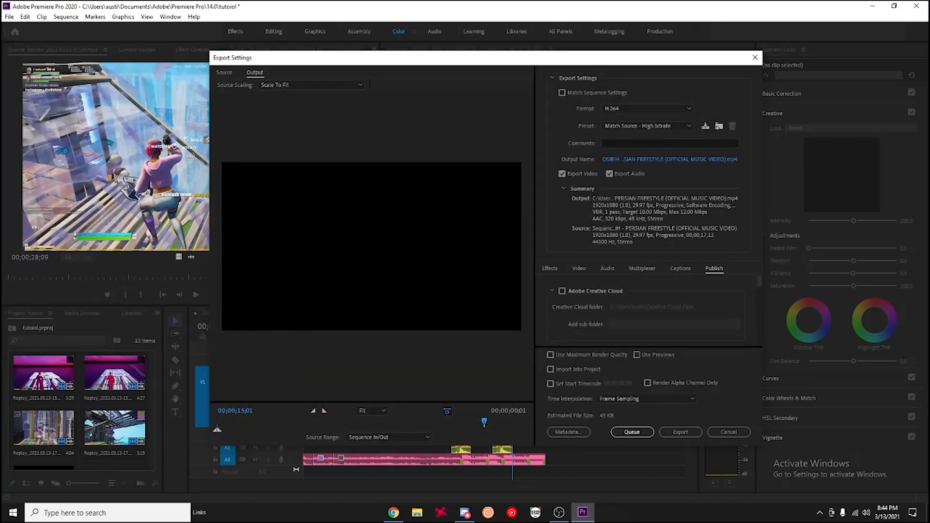
mouse_move(217, 429)
left_mouse_down()
mouse_move(199, 432)
mouse_move(487, 437)
left_mouse_up()
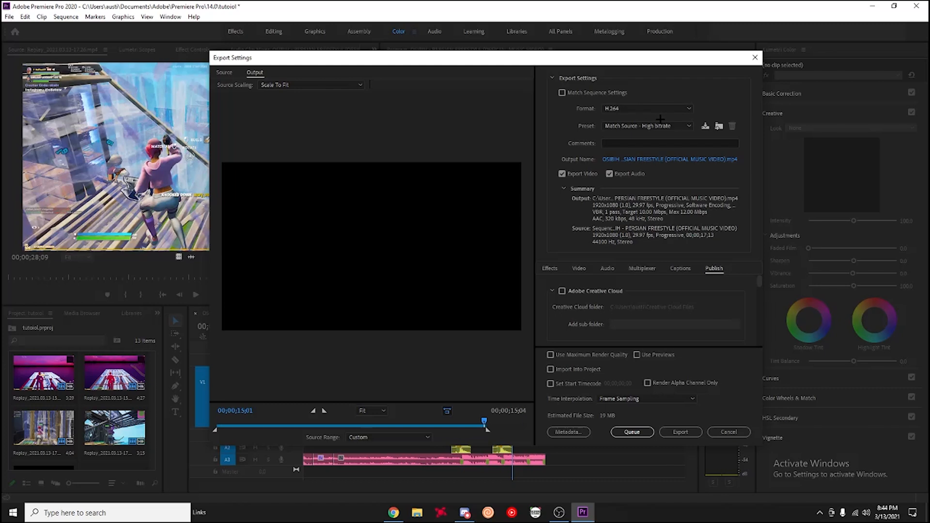
Step: Apply the YouTube 2160p 4K Ultra HD preset to the H.264 export
left_click(630, 126)
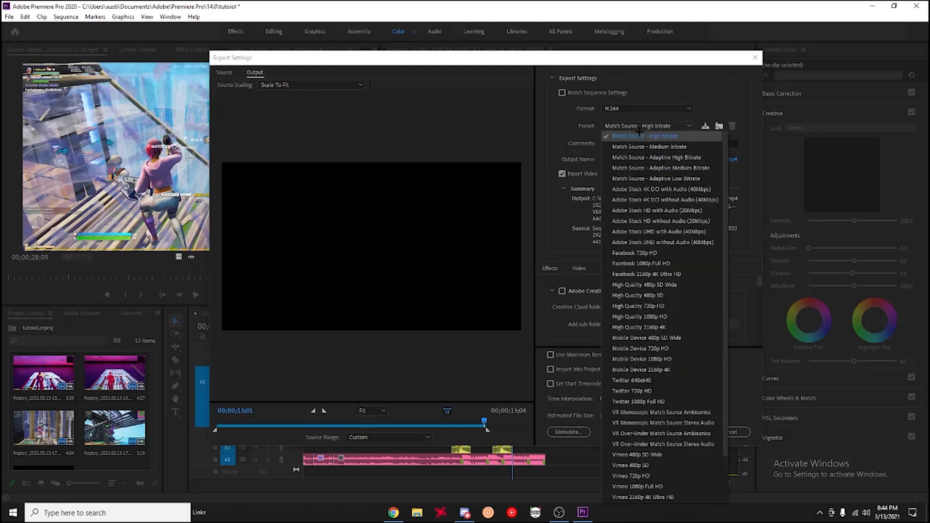
scroll(664, 310, "down", 3)
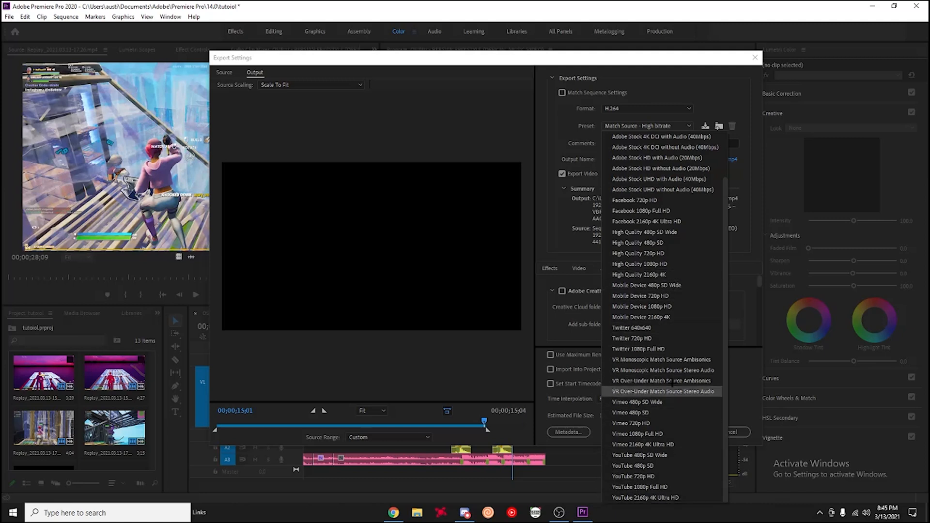
left_click(653, 498)
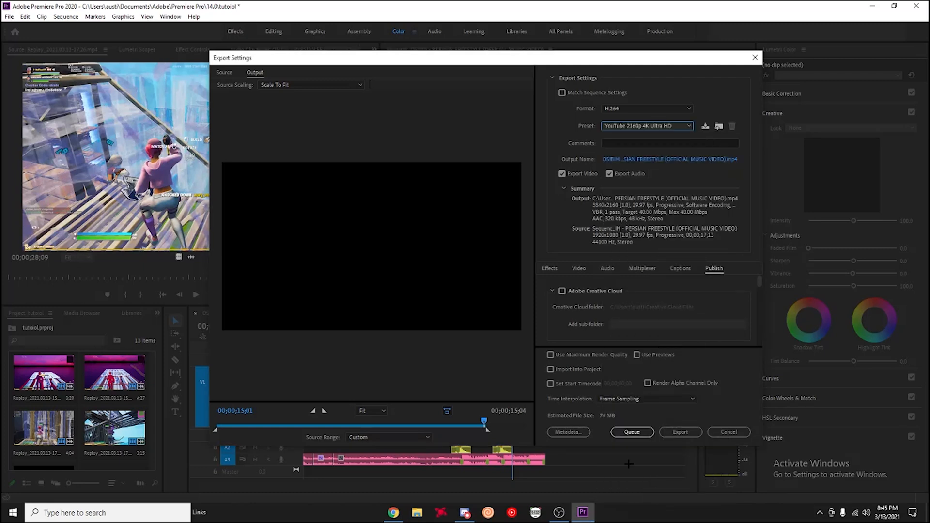
Step: Save the output as "OSIBIH - PERSIAN FREESTYLE (OFFICIAL MUSIC VIDEO)" in the Montages folder and start the export
left_click(673, 160)
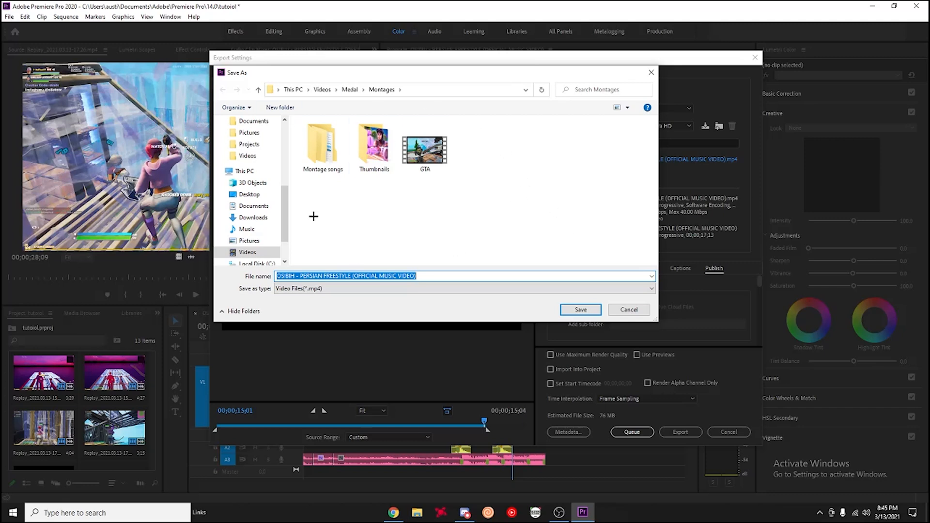
left_click(578, 309)
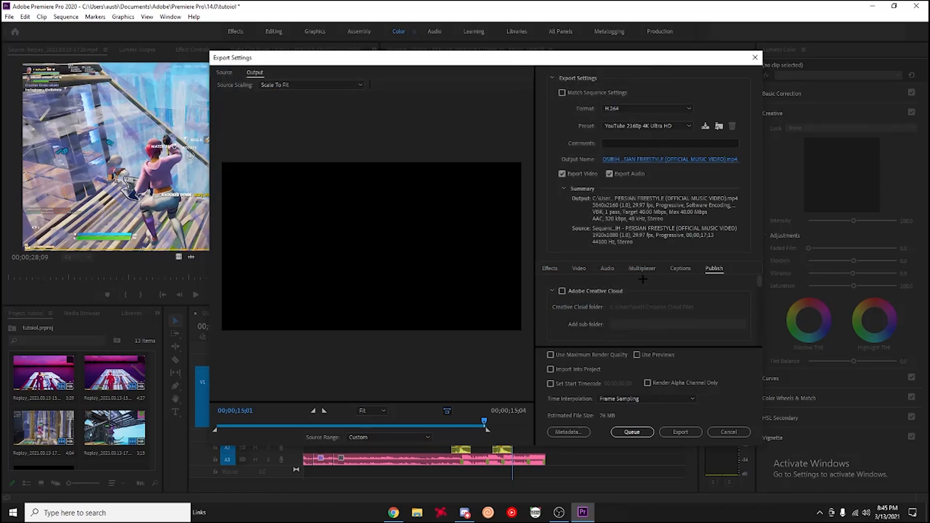
left_click(680, 431)
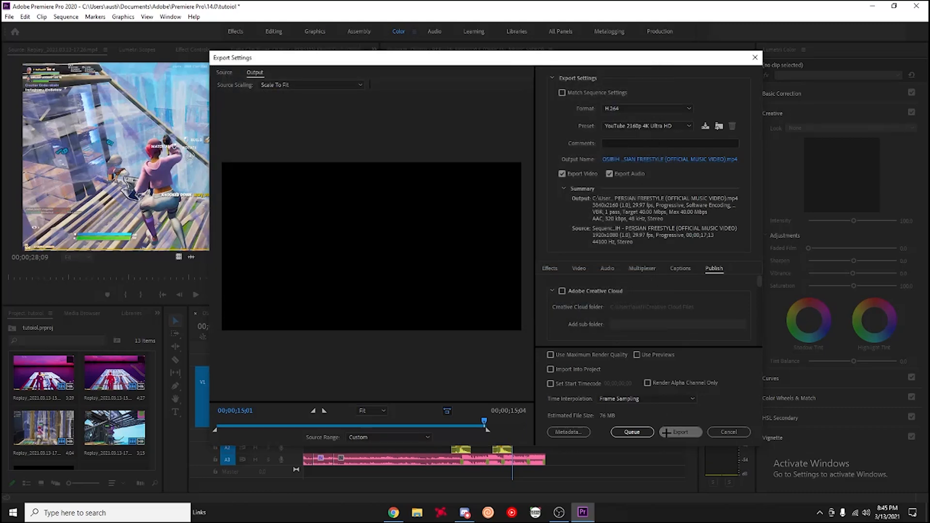